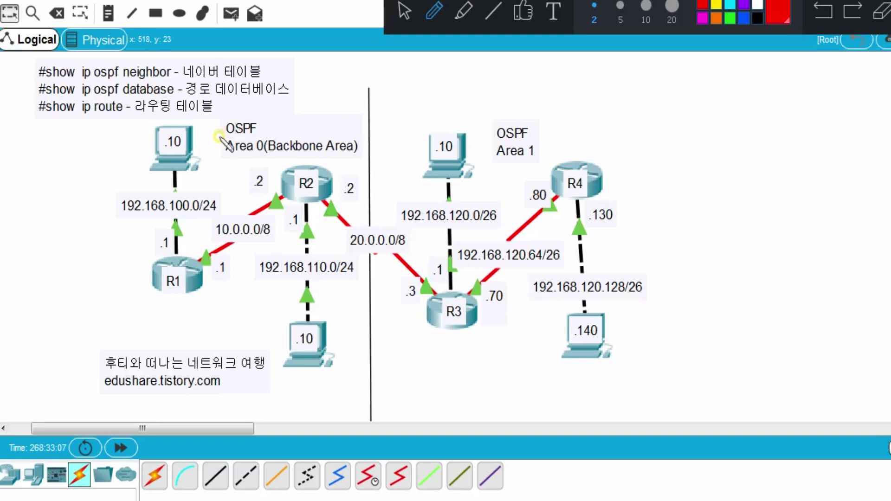
- Mark the OSPF, Area 0 and Backbone Area labels, Area 1's number and the 20.0.0.0/8 link in red pen
mouse_move(219, 136)
left_mouse_down()
mouse_move(265, 132)
mouse_move(248, 110)
mouse_move(226, 122)
mouse_move(223, 137)
left_mouse_up()
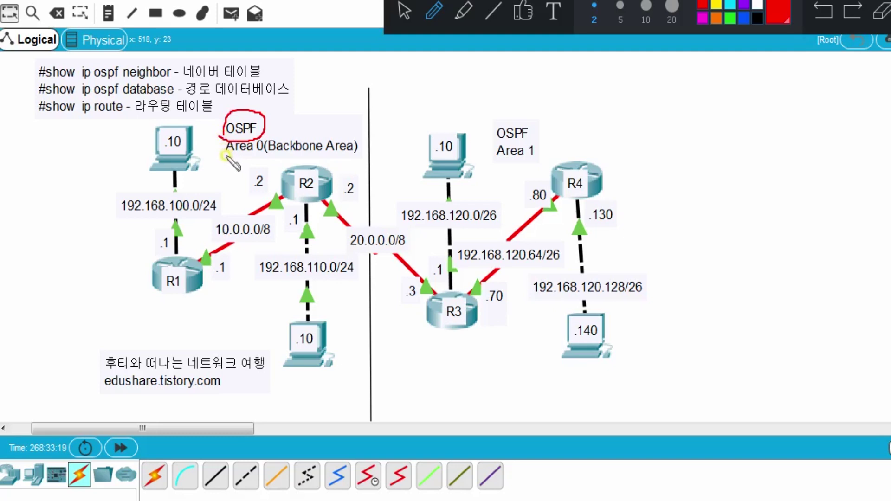
left_click_drag(223, 150, 262, 155)
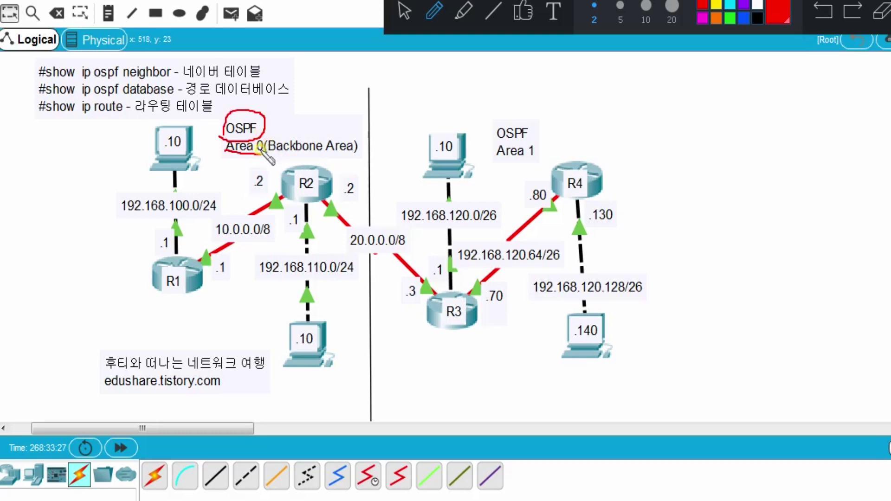
left_click_drag(272, 152, 350, 155)
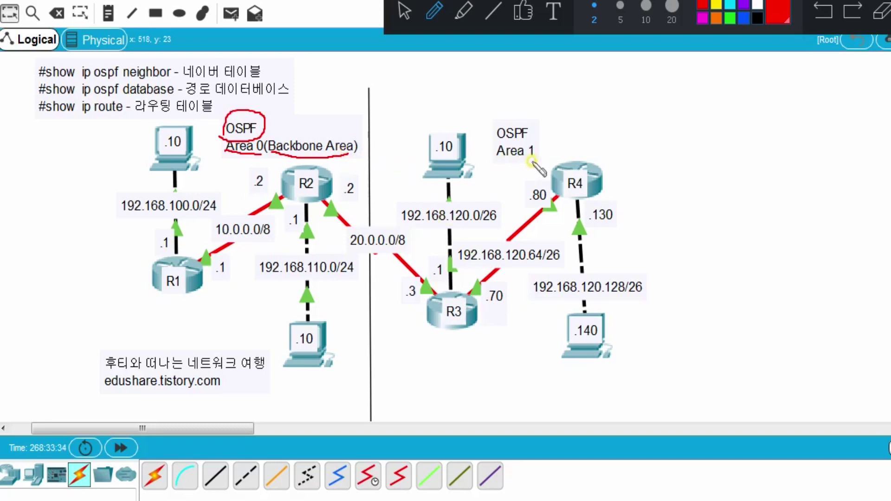
mouse_move(533, 159)
left_mouse_down()
mouse_move(536, 143)
mouse_move(529, 160)
left_mouse_up()
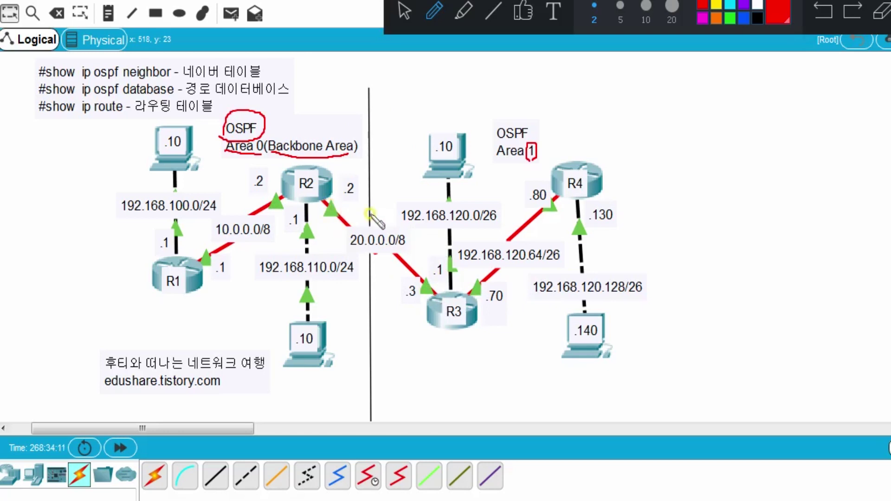
mouse_move(370, 214)
left_mouse_down()
mouse_move(370, 232)
mouse_move(385, 227)
mouse_move(384, 214)
mouse_move(383, 232)
left_mouse_up()
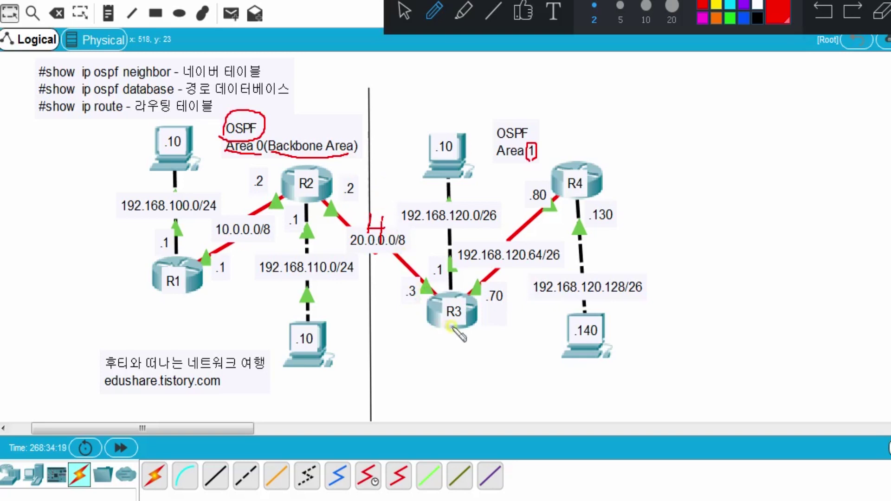
- Sketch an R5 router linked to R3 in red pen, with a crossed and circled line from Area 0 labelled V.L
mouse_move(451, 328)
left_mouse_down()
mouse_move(485, 362)
mouse_move(472, 364)
mouse_move(540, 415)
mouse_move(523, 388)
mouse_move(559, 394)
mouse_move(541, 411)
mouse_move(531, 389)
mouse_move(536, 404)
mouse_move(533, 390)
mouse_move(548, 392)
left_mouse_up()
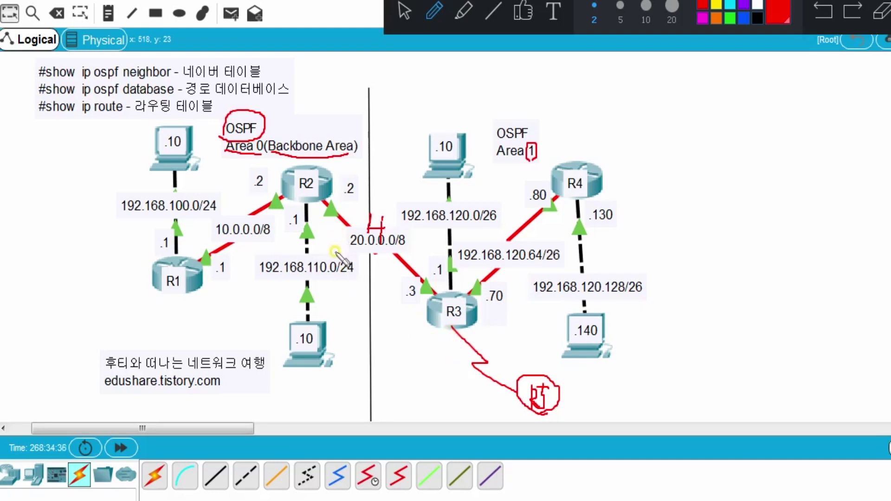
left_click_drag(335, 238, 466, 395)
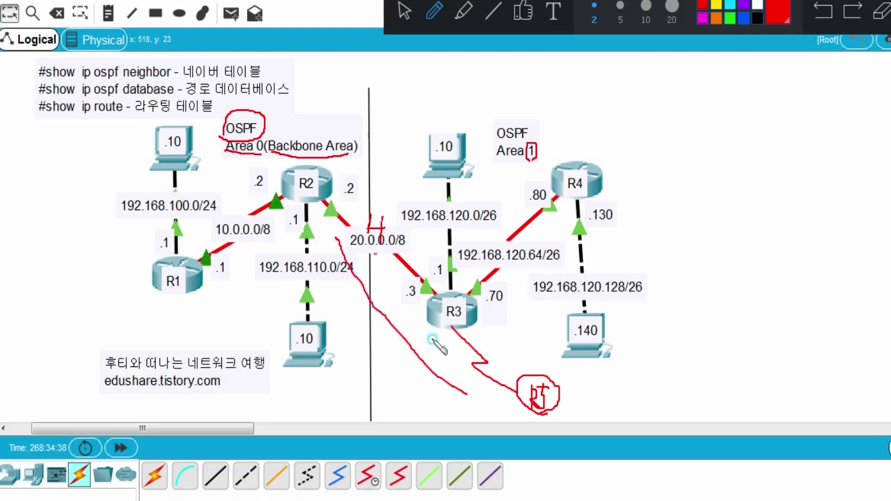
left_click_drag(433, 341, 384, 371)
left_click_drag(414, 324, 410, 389)
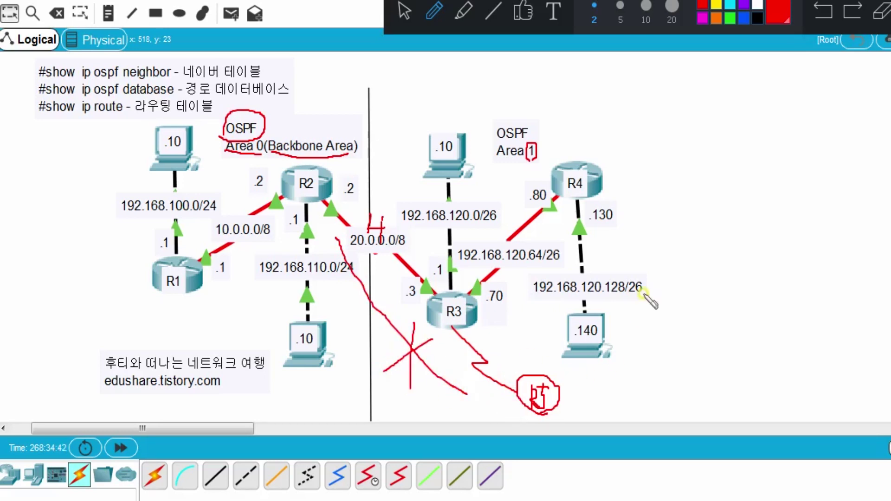
mouse_move(476, 401)
left_mouse_down()
mouse_move(477, 416)
mouse_move(493, 405)
mouse_move(508, 416)
mouse_move(516, 409)
left_mouse_up()
left_click(500, 412)
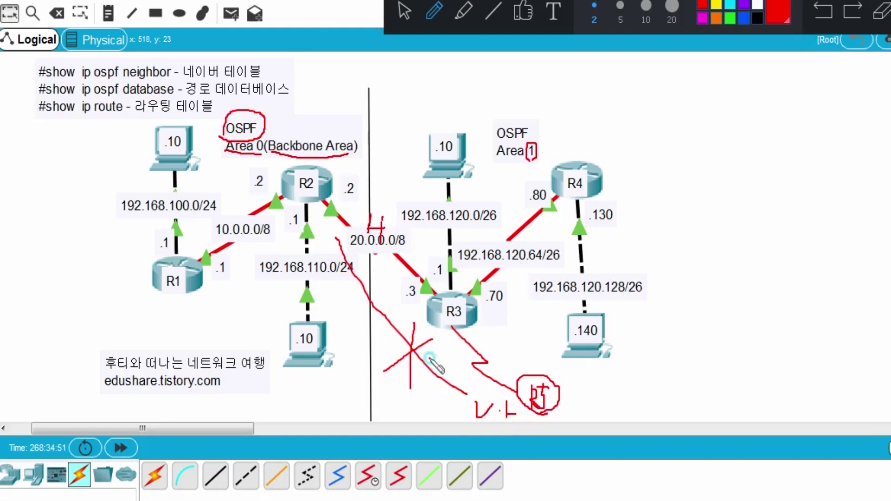
mouse_move(433, 360)
left_mouse_down()
mouse_move(394, 358)
mouse_move(408, 320)
mouse_move(431, 337)
mouse_move(425, 359)
left_mouse_up()
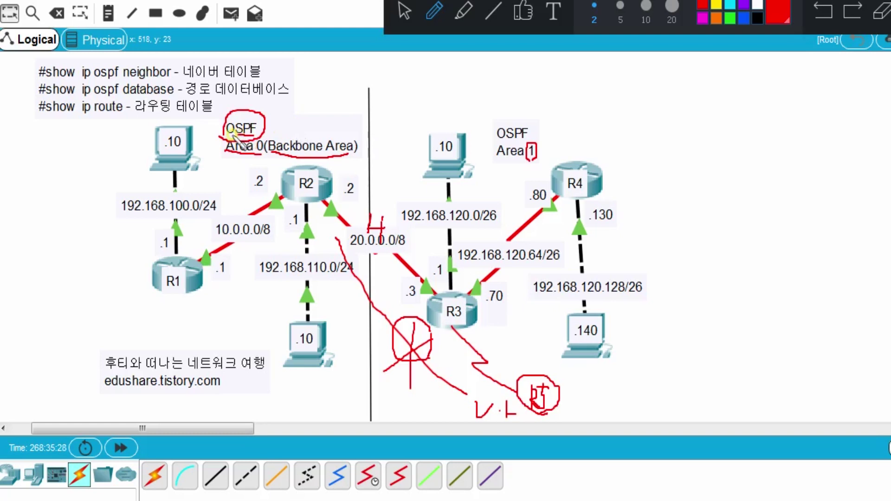
- Mark the OSPF label and the "database" command note in red pen, and clear all pen annotations
left_click_drag(223, 115, 235, 134)
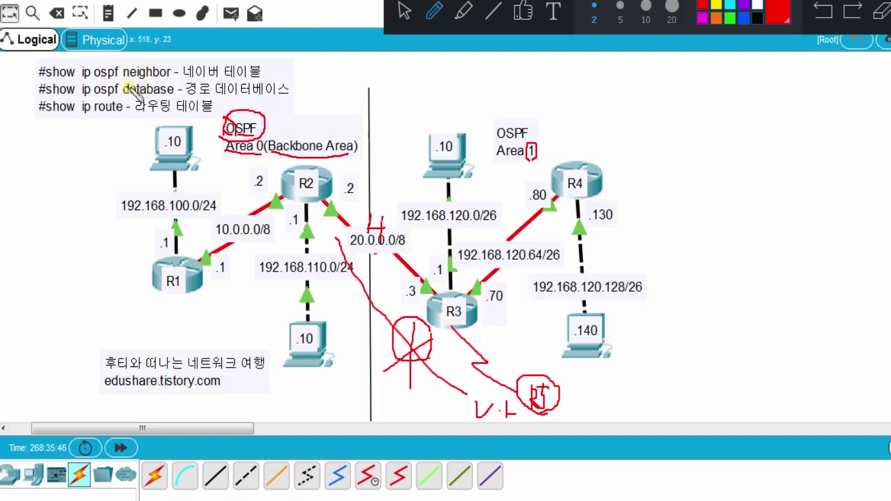
mouse_move(123, 79)
left_mouse_down()
mouse_move(163, 79)
mouse_move(160, 94)
mouse_move(175, 93)
left_mouse_up()
left_click(522, 12)
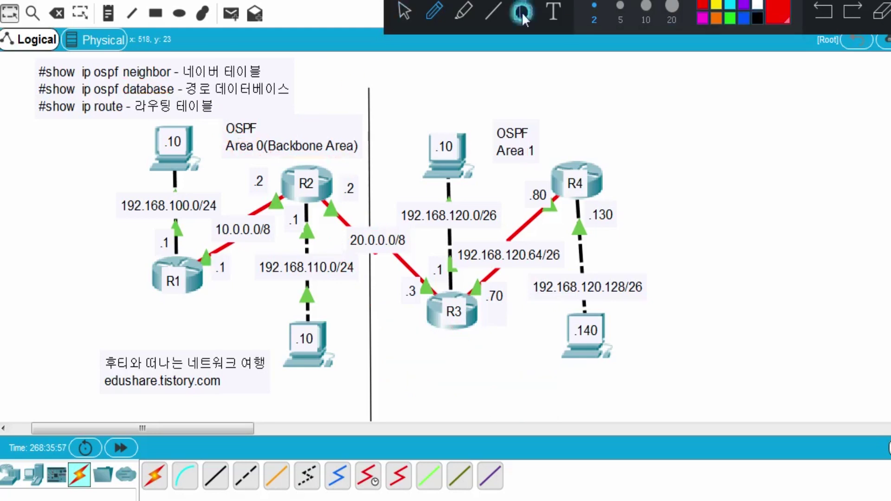
- Open router R1's command line beside the topology and enter global configuration mode with en and conf t
left_click(193, 284)
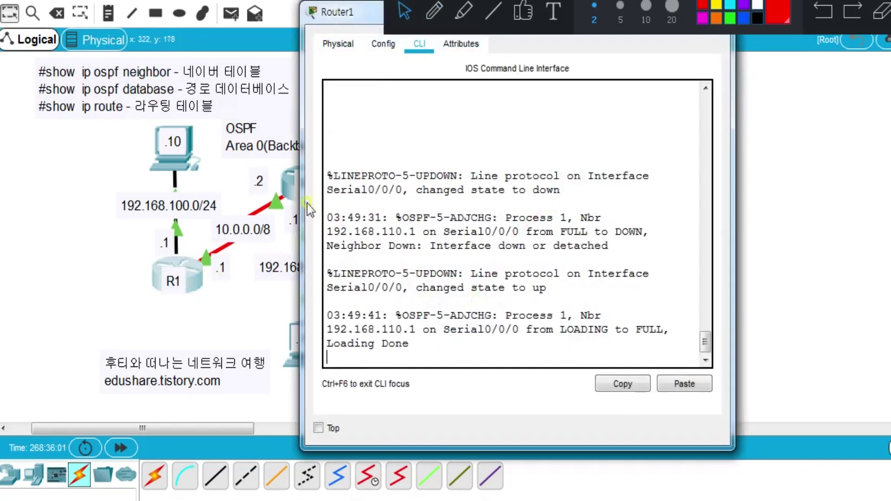
left_click(366, 43)
left_click_drag(365, 13, 426, 25)
left_click(390, 107)
key("Return")
key("Return")
key("Return")
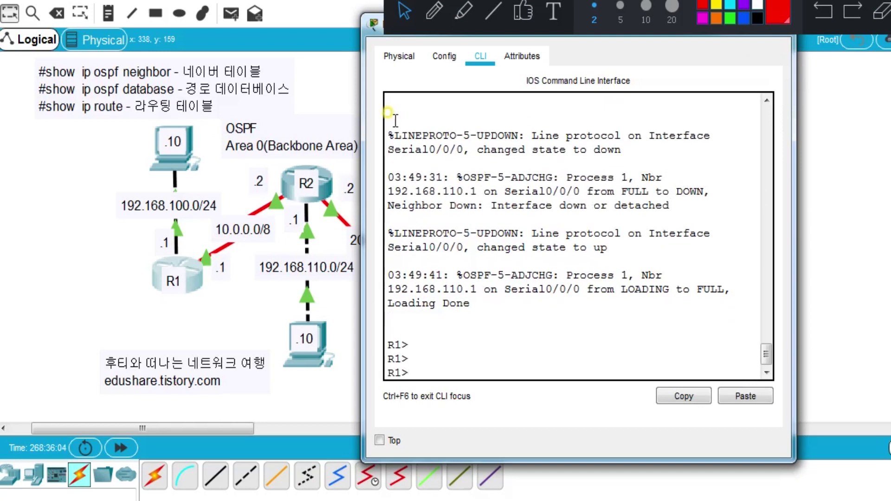
type("en")
key("Return")
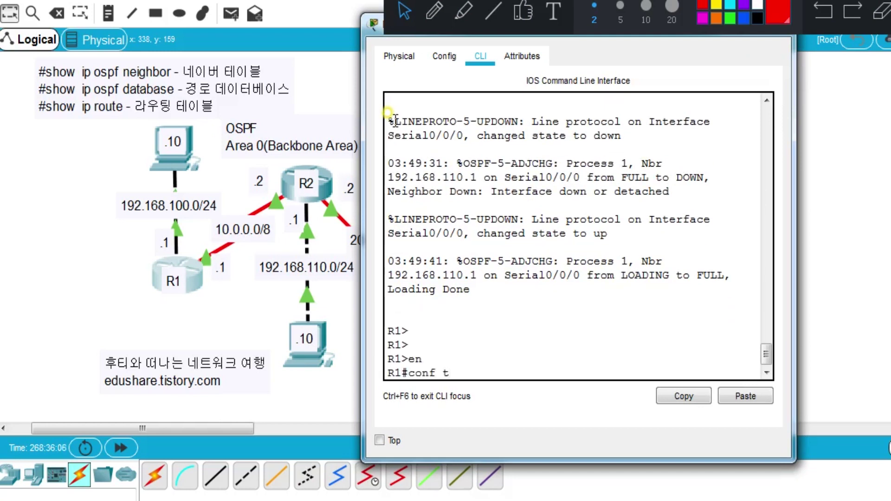
type("conf t")
key("Return")
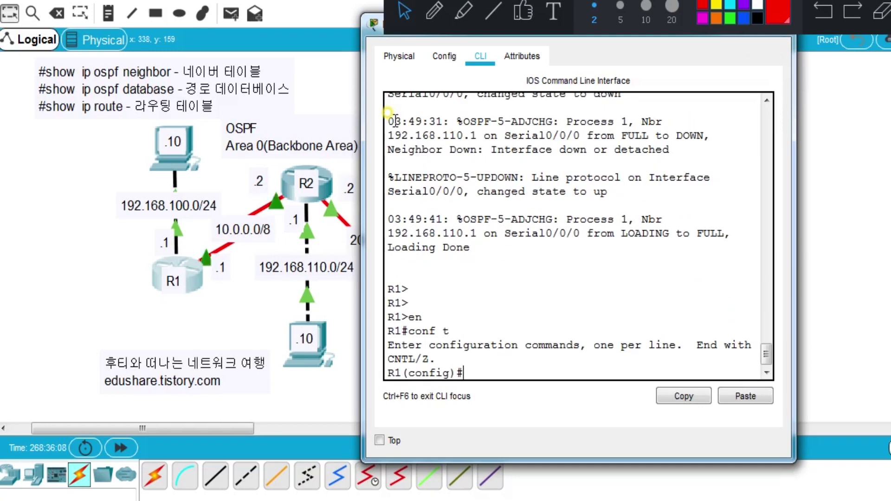
- Remove EIGRP process 10 from R1 with no router eigrp 10
type("no route")
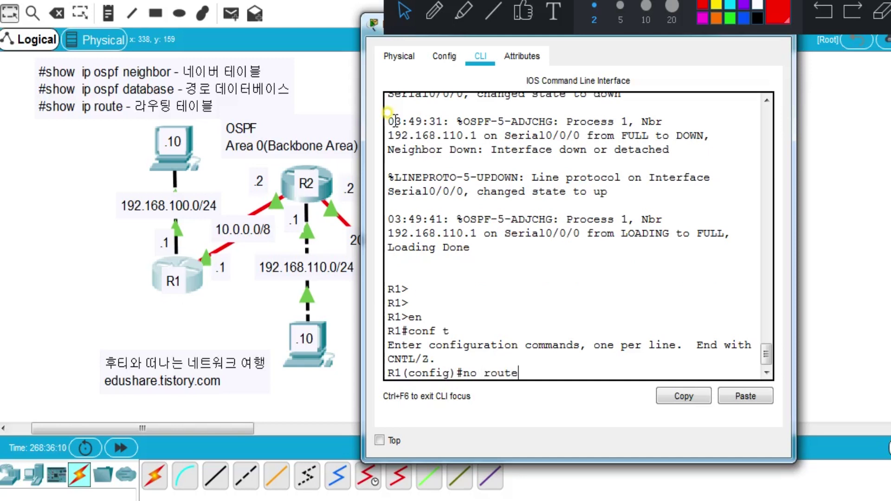
type("r eigrp 10")
key("Return")
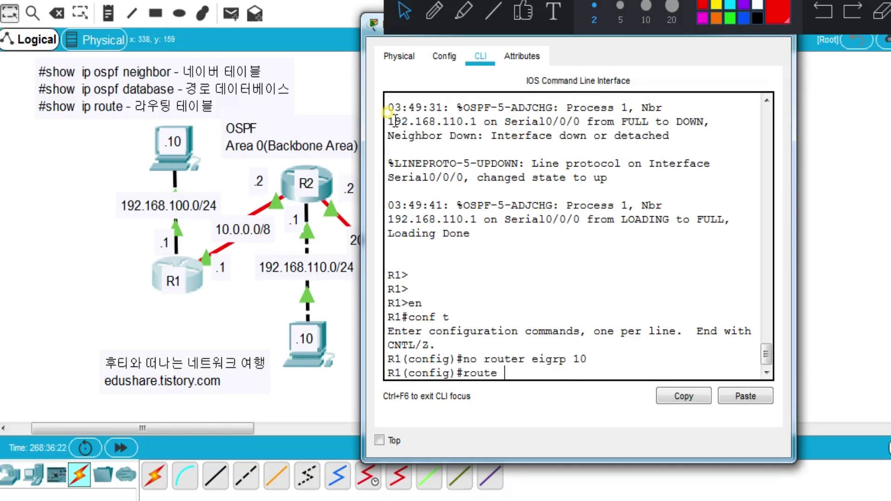
- Look up the argument help for router ospf on R1 and start OSPF with process ID 1
type("router o")
type("spf ?")
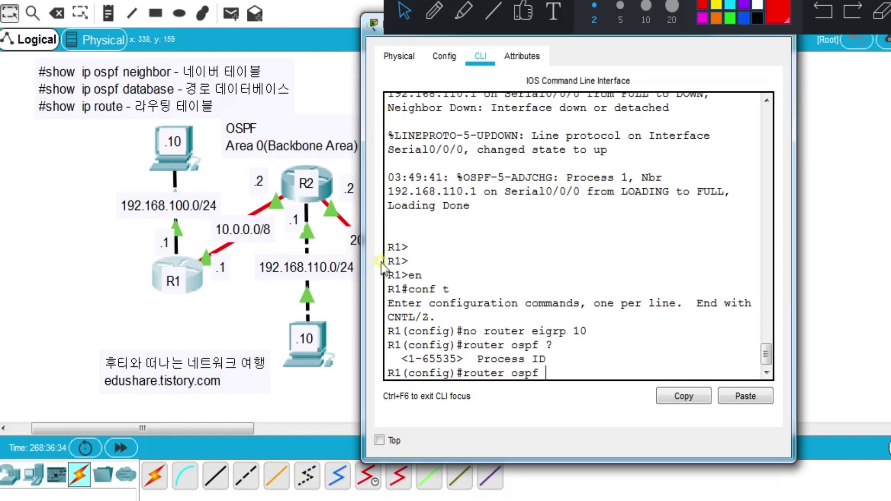
left_click_drag(402, 359, 550, 358)
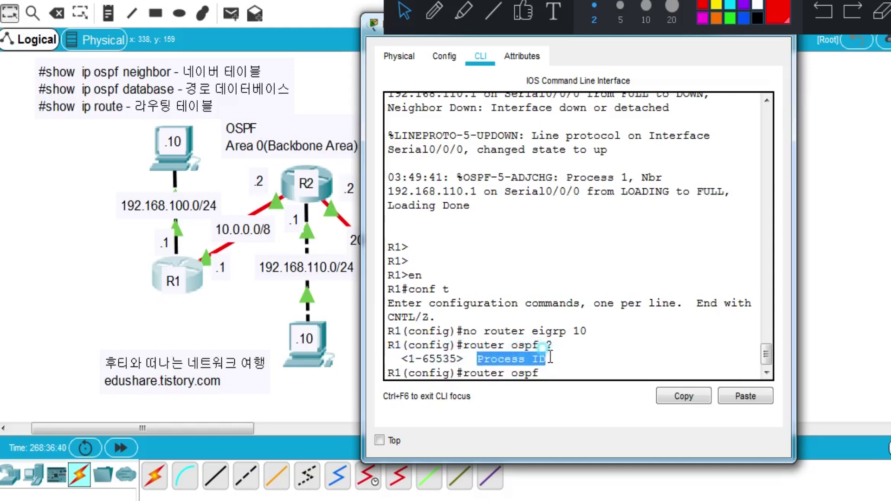
double_click(546, 359)
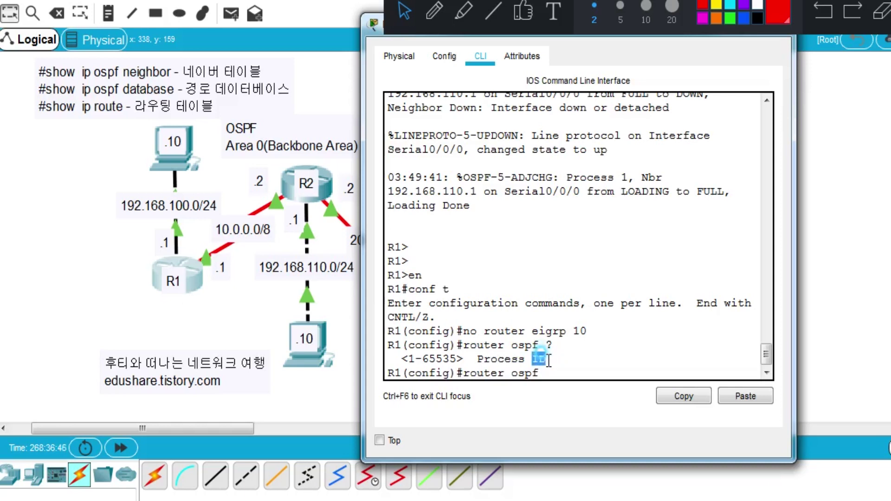
left_click(487, 360)
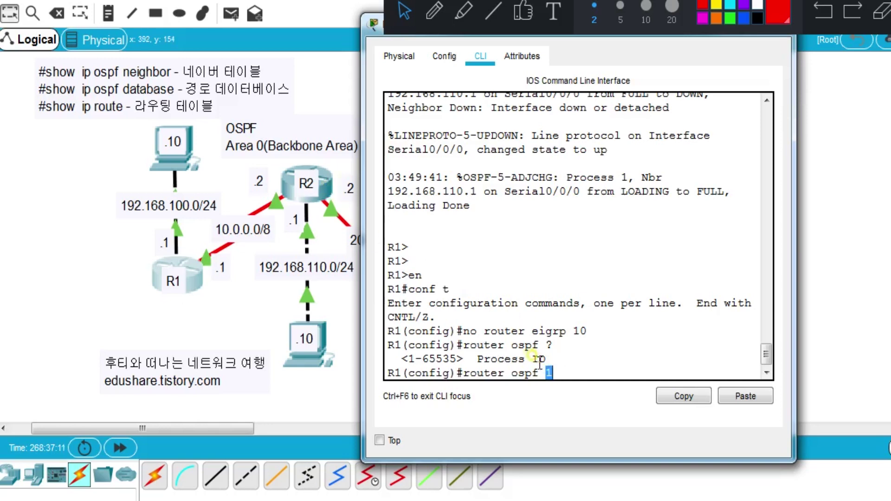
left_click(567, 370)
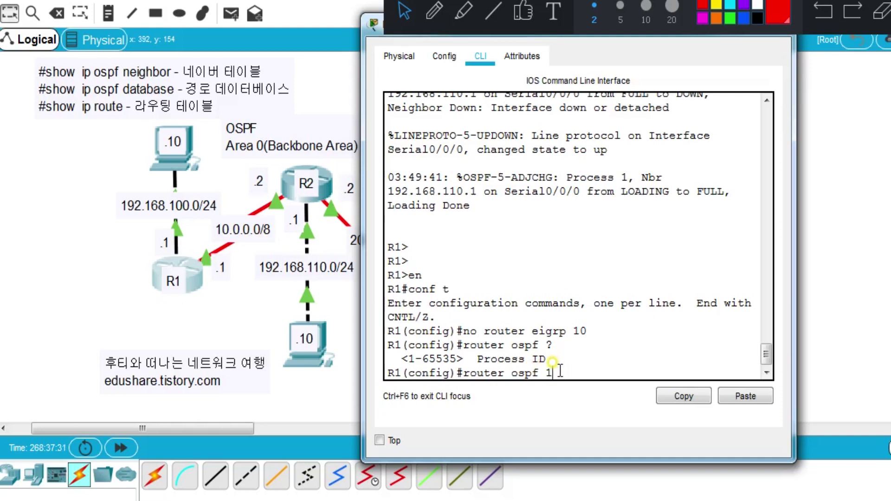
key("Return")
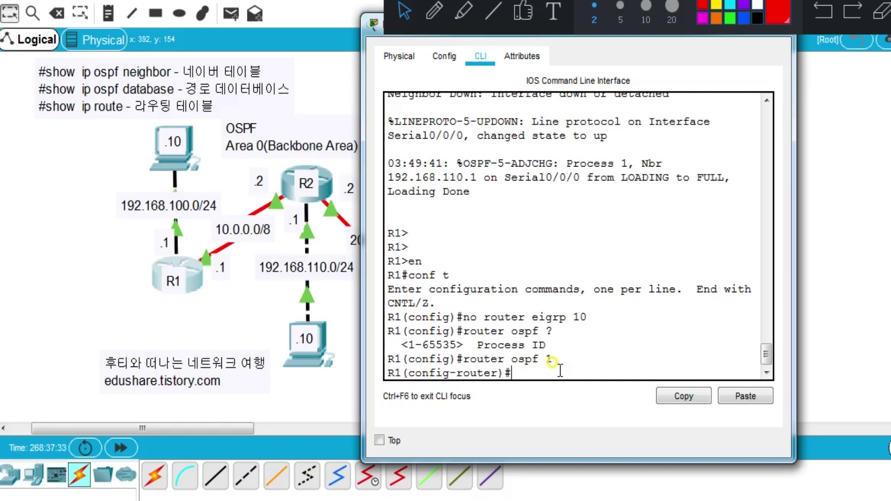
- Begin R1's OSPF statement network 192.168.100.0 and request help on its next argument
type("network")
left_click_drag(561, 373, 514, 376)
left_click(513, 375)
type(".168.100.0")
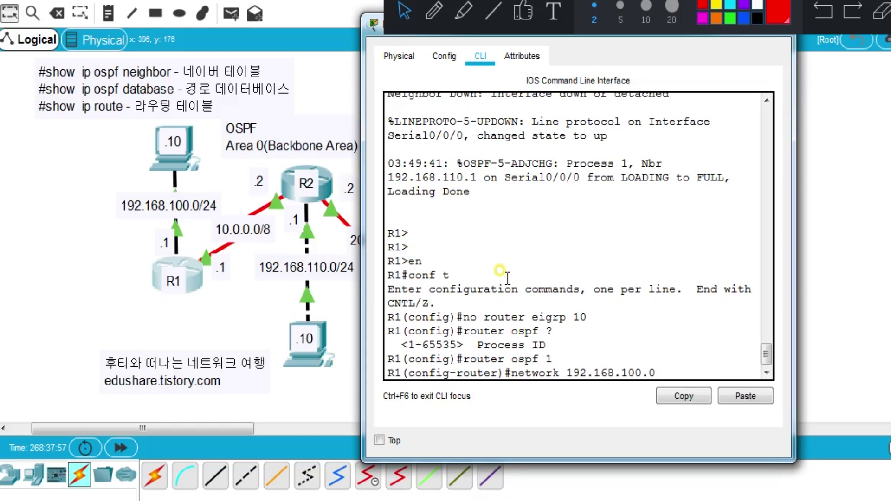
type("?")
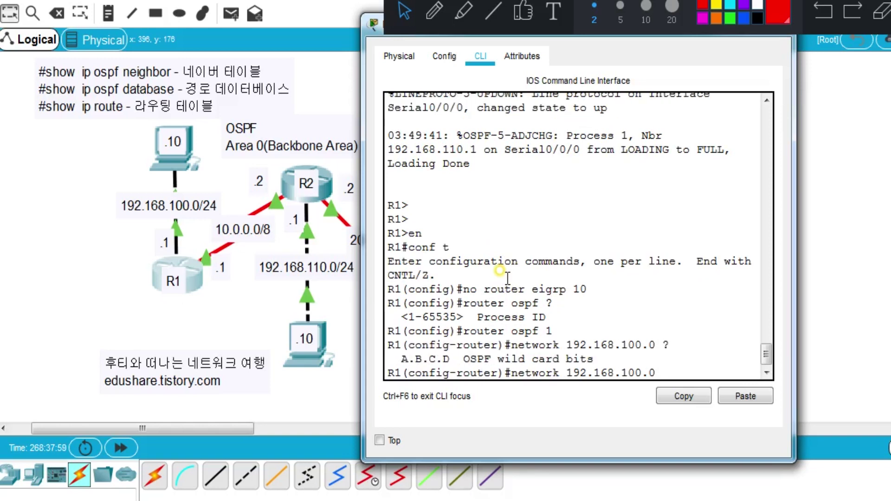
left_click_drag(498, 358, 596, 359)
left_click(583, 359)
- Handwrite S.M in red pen beside the show command notes and underline the /24 of the 192.168.100.0 network
left_click(433, 12)
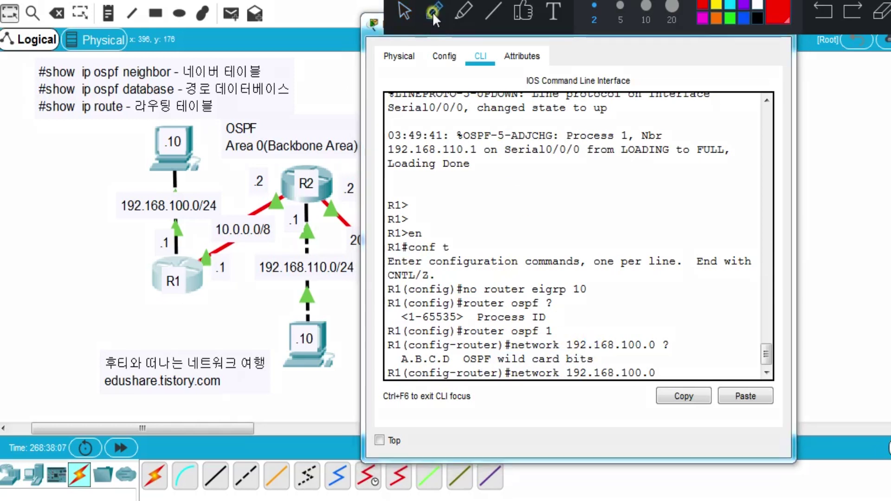
mouse_move(298, 80)
left_mouse_down()
mouse_move(315, 87)
mouse_move(297, 97)
mouse_move(323, 99)
mouse_move(336, 88)
mouse_move(339, 96)
left_mouse_up()
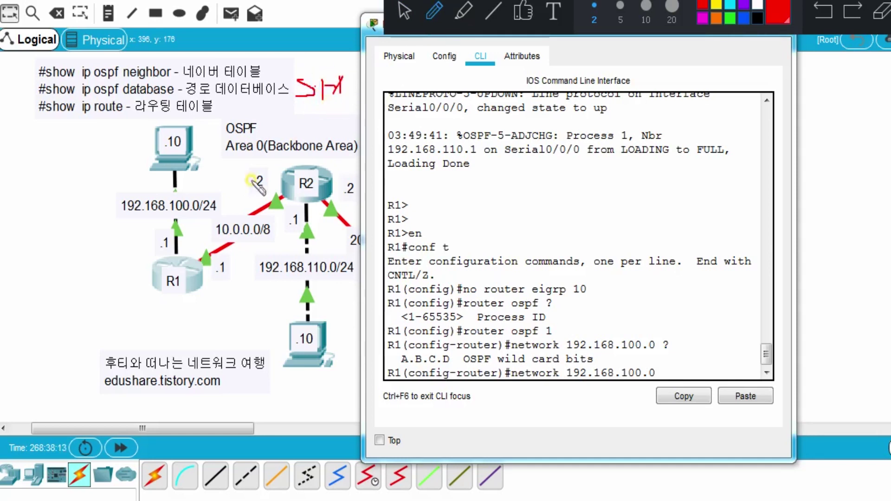
left_click_drag(200, 211, 213, 212)
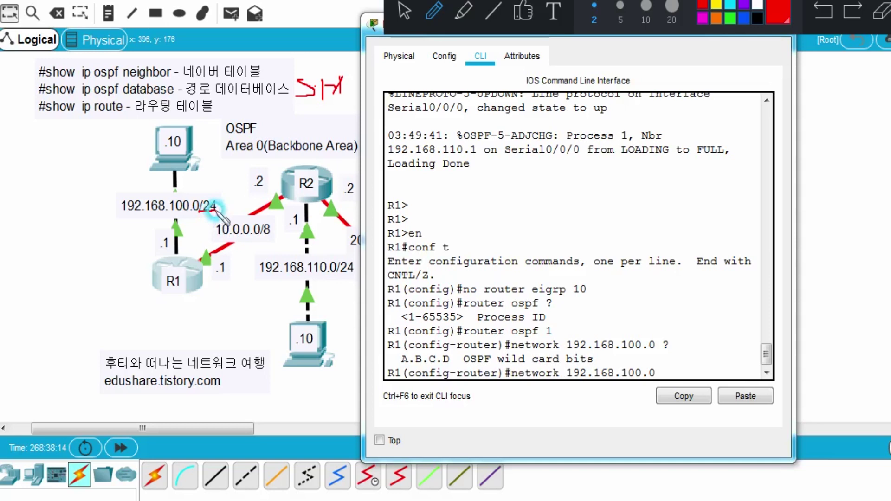
left_click(218, 219)
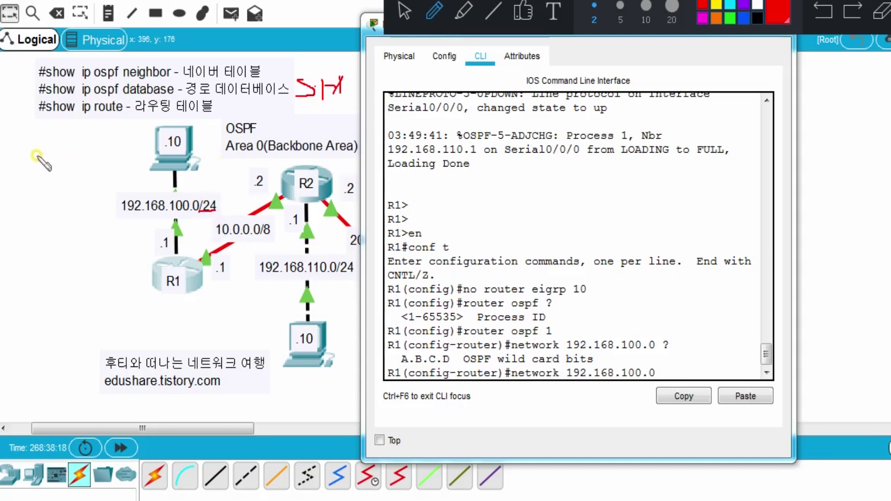
- Handwrite the /24 subnet mask, from 255 to a final 0, beside the PC above R1, with explanatory notes above and below
mouse_move(40, 152)
left_mouse_down()
mouse_move(44, 166)
mouse_move(50, 153)
mouse_move(59, 167)
mouse_move(82, 165)
left_mouse_up()
left_click(76, 165)
mouse_move(87, 156)
left_mouse_down()
mouse_move(95, 164)
mouse_move(111, 153)
mouse_move(122, 166)
mouse_move(120, 149)
mouse_move(139, 149)
left_mouse_up()
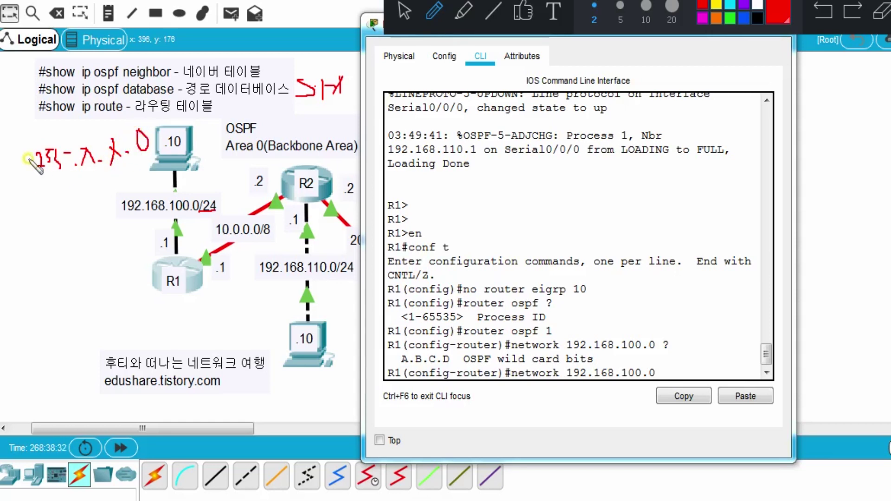
mouse_move(26, 109)
left_mouse_down()
mouse_move(26, 124)
mouse_move(41, 110)
mouse_move(56, 123)
mouse_move(119, 113)
mouse_move(107, 126)
mouse_move(184, 111)
left_mouse_up()
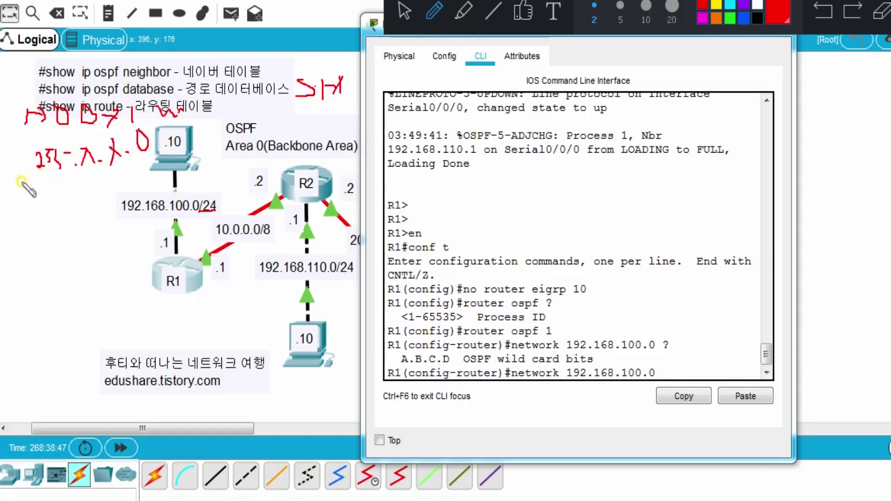
mouse_move(20, 182)
left_mouse_down()
mouse_move(28, 190)
mouse_move(58, 176)
left_mouse_up()
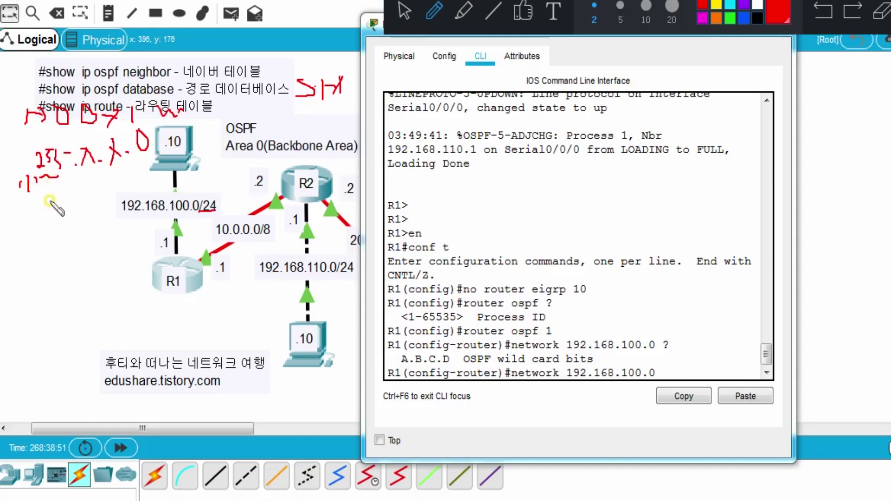
- Handwrite the wildcard mask 0.0.0.255 in red pen below the subnet mask
mouse_move(54, 204)
left_mouse_down()
mouse_move(60, 214)
mouse_move(89, 208)
mouse_move(114, 191)
left_mouse_up()
left_click(66, 211)
left_click(95, 204)
left_click(117, 192)
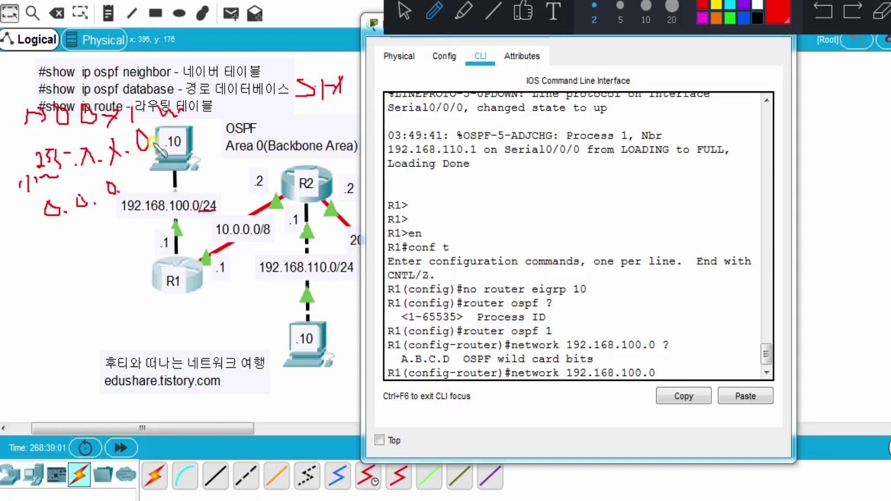
mouse_move(132, 170)
left_mouse_down()
mouse_move(146, 172)
mouse_move(139, 183)
mouse_move(158, 181)
mouse_move(147, 182)
mouse_move(160, 171)
mouse_move(160, 181)
mouse_move(174, 155)
left_mouse_up()
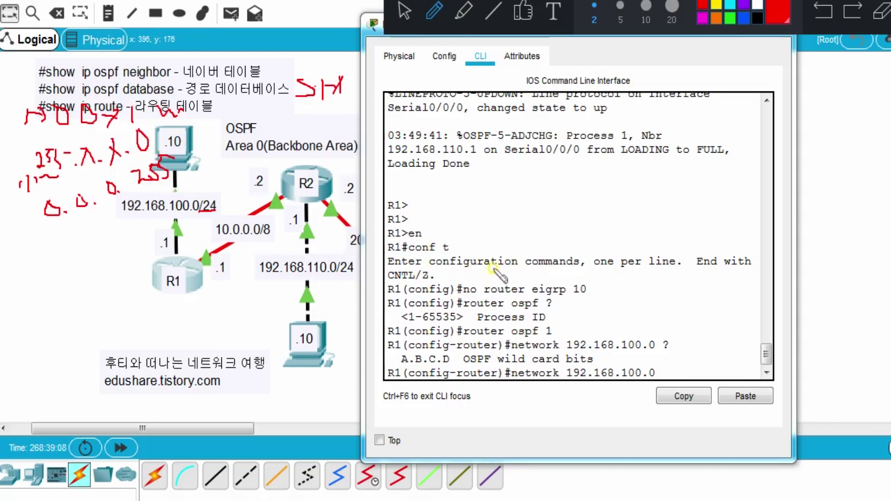
- Handwrite a /26 prefix in red pen above R1's left side and its subnet mask x.x.x.192 below it
mouse_move(90, 231)
left_mouse_down()
mouse_move(82, 240)
mouse_move(112, 236)
left_mouse_up()
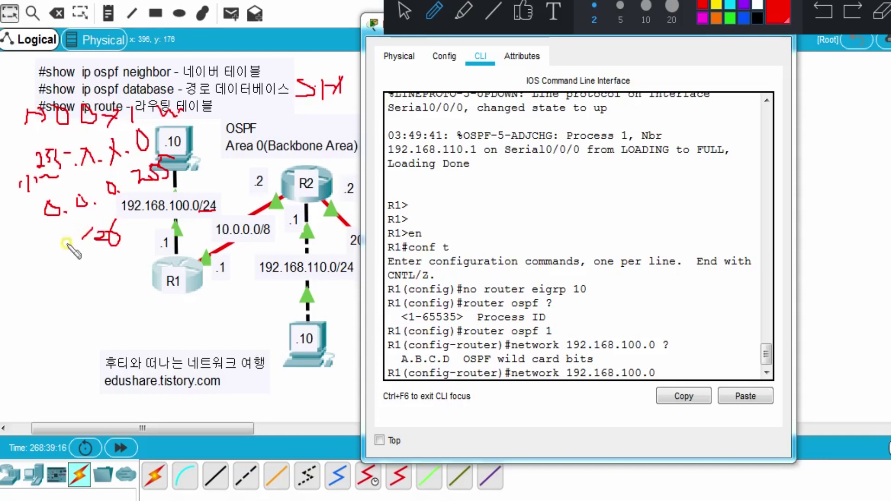
mouse_move(19, 277)
left_mouse_down()
mouse_move(22, 261)
mouse_move(50, 276)
mouse_move(130, 274)
left_mouse_up()
left_click(40, 270)
left_click(80, 255)
left_click(67, 273)
left_click(95, 274)
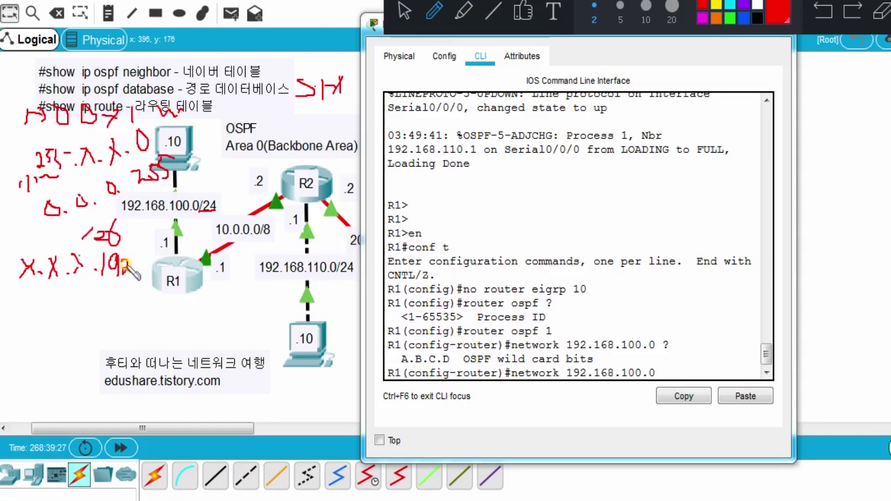
- Handwrite the /26 wildcard mask 0.0.0.63 below the subnet mask, with the last octet's binary mask and its inverse 00111111 beside it
mouse_move(26, 291)
left_mouse_down()
mouse_move(15, 304)
mouse_move(27, 294)
left_mouse_up()
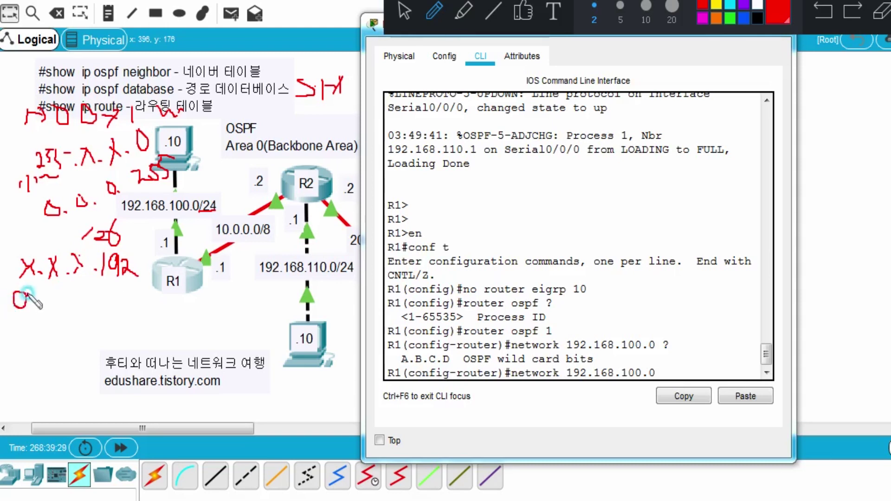
left_click(40, 301)
mouse_move(48, 307)
left_mouse_down()
mouse_move(50, 292)
mouse_move(77, 309)
left_mouse_up()
left_click(65, 306)
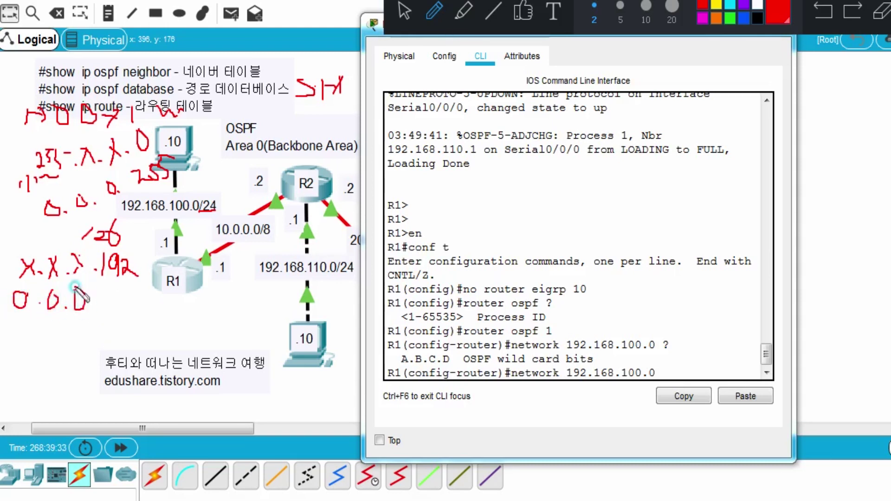
left_click(91, 303)
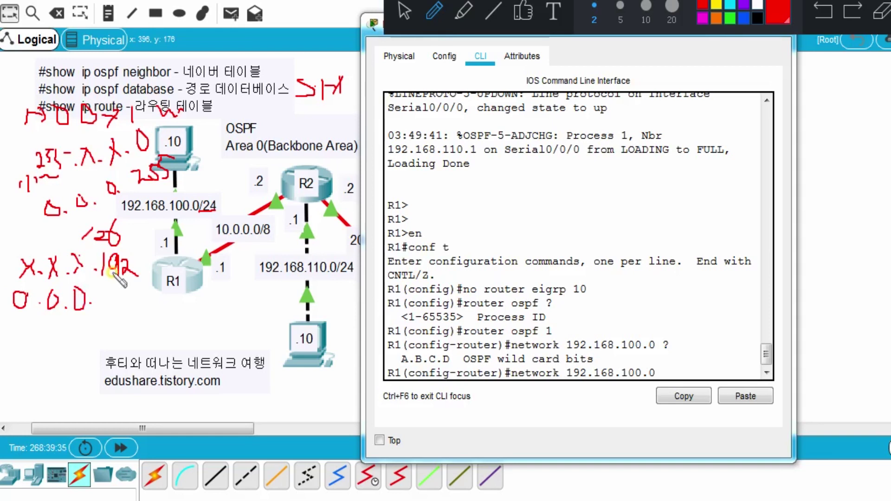
mouse_move(153, 254)
left_mouse_down()
mouse_move(158, 275)
mouse_move(229, 247)
left_mouse_up()
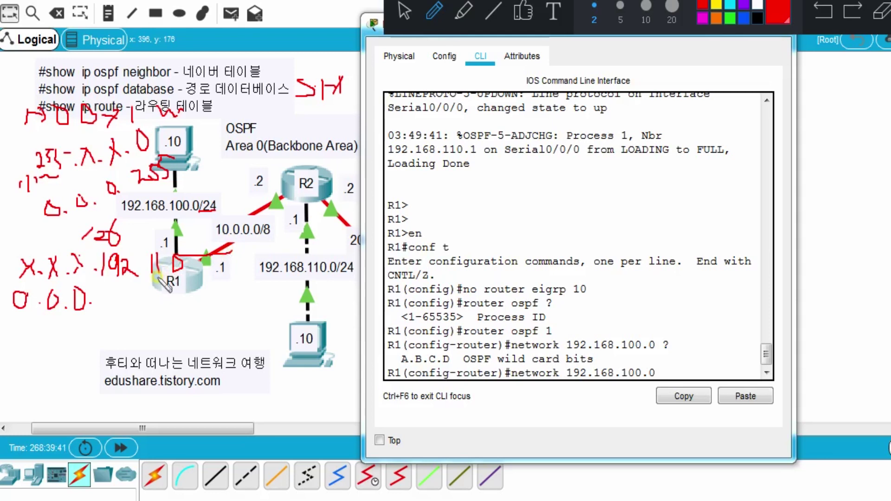
mouse_move(154, 297)
left_mouse_down()
mouse_move(148, 310)
mouse_move(158, 318)
mouse_move(155, 298)
mouse_move(161, 317)
mouse_move(170, 309)
mouse_move(161, 318)
mouse_move(227, 304)
mouse_move(141, 332)
left_mouse_up()
mouse_move(107, 281)
left_mouse_down()
mouse_move(103, 294)
mouse_move(120, 296)
mouse_move(112, 308)
left_mouse_up()
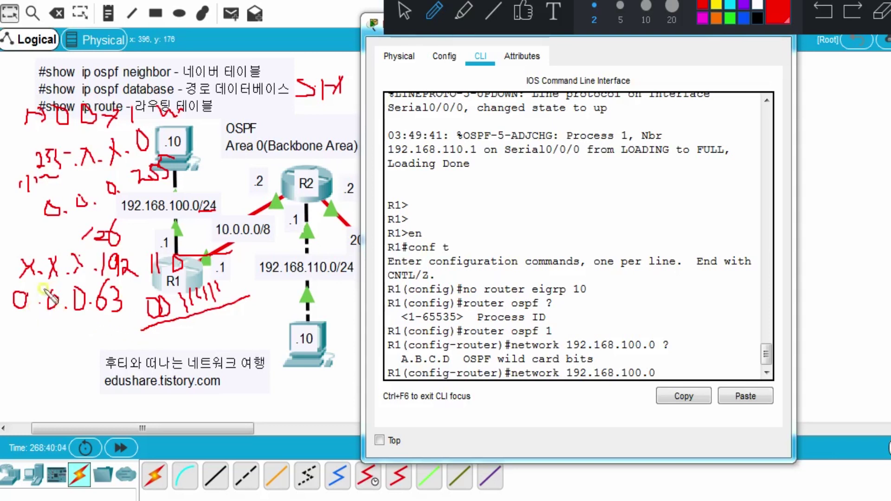
- Circle and underline the zeros of wildcard 0.0.0.255, and outline 192.168.100, 10.0.0.0/8 and R1's .1 serial address in the topology
mouse_move(43, 217)
left_mouse_down()
mouse_move(95, 215)
mouse_move(118, 202)
mouse_move(123, 183)
mouse_move(94, 175)
mouse_move(46, 180)
mouse_move(41, 214)
left_mouse_up()
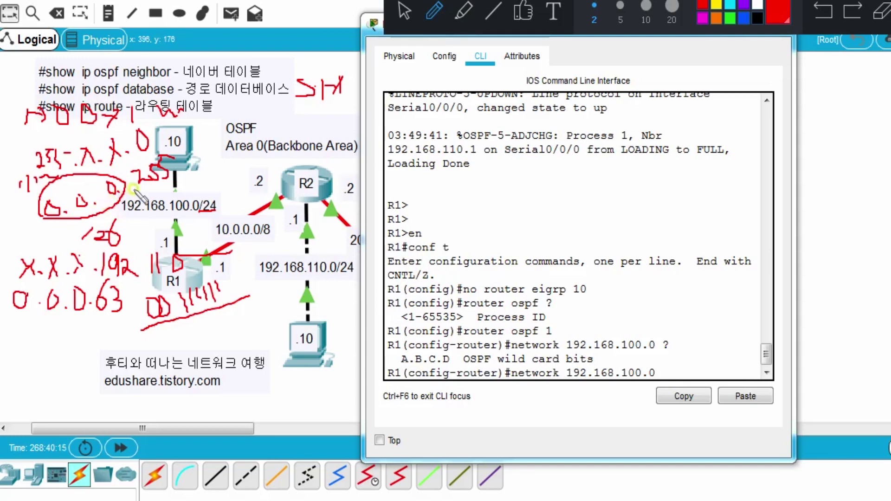
left_click_drag(133, 190, 38, 225)
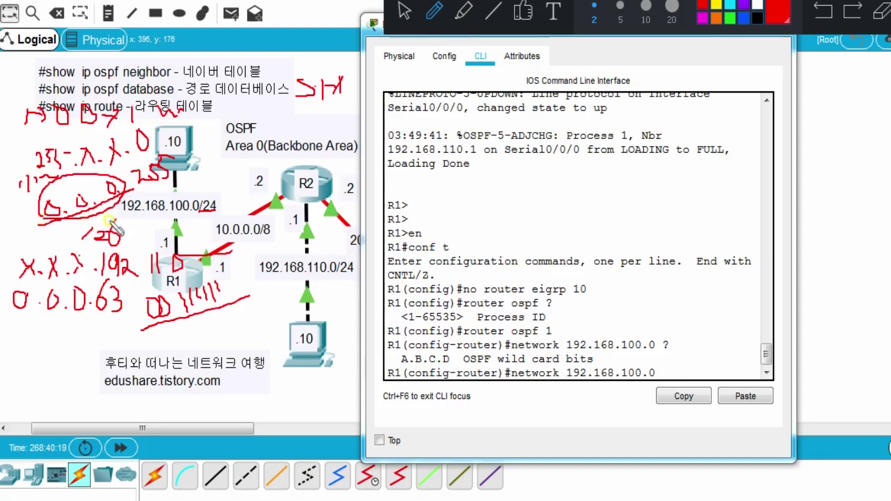
mouse_move(121, 216)
left_mouse_down()
mouse_move(189, 214)
mouse_move(189, 191)
mouse_move(126, 194)
mouse_move(116, 209)
left_mouse_up()
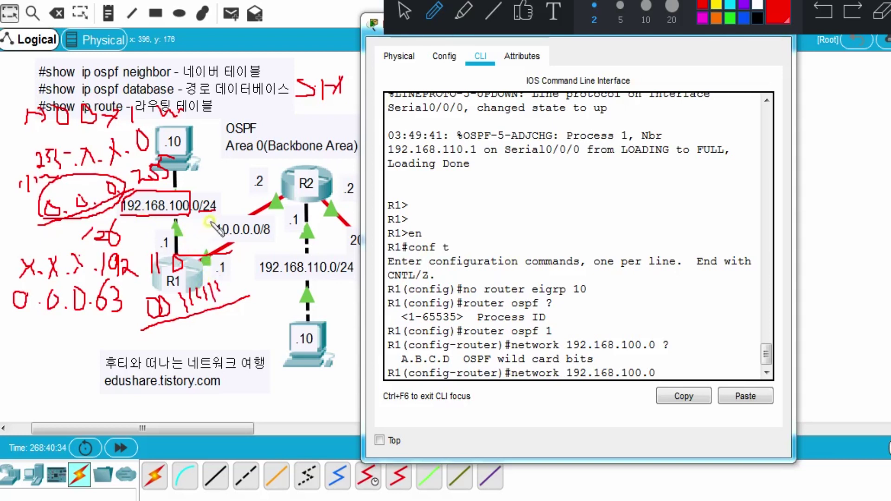
mouse_move(210, 222)
left_mouse_down()
mouse_move(273, 225)
mouse_move(272, 240)
mouse_move(216, 237)
mouse_move(207, 219)
left_mouse_up()
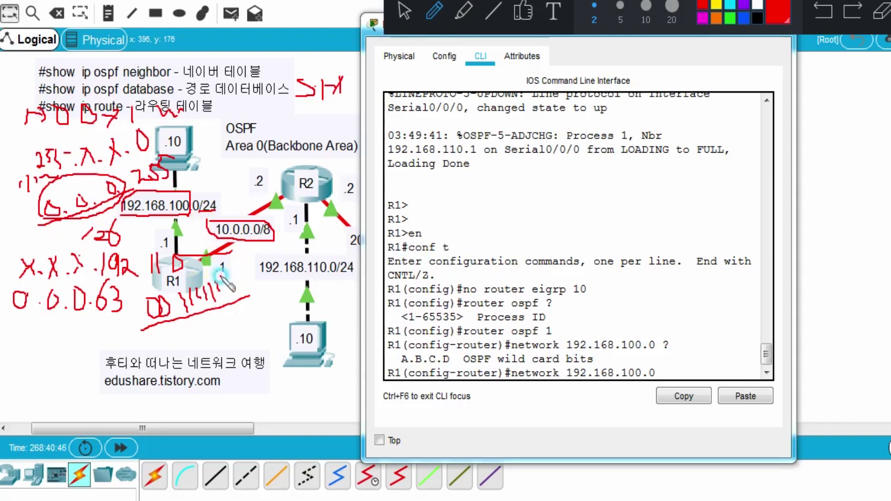
mouse_move(209, 275)
left_mouse_down()
mouse_move(224, 253)
mouse_move(231, 266)
mouse_move(219, 274)
left_mouse_up()
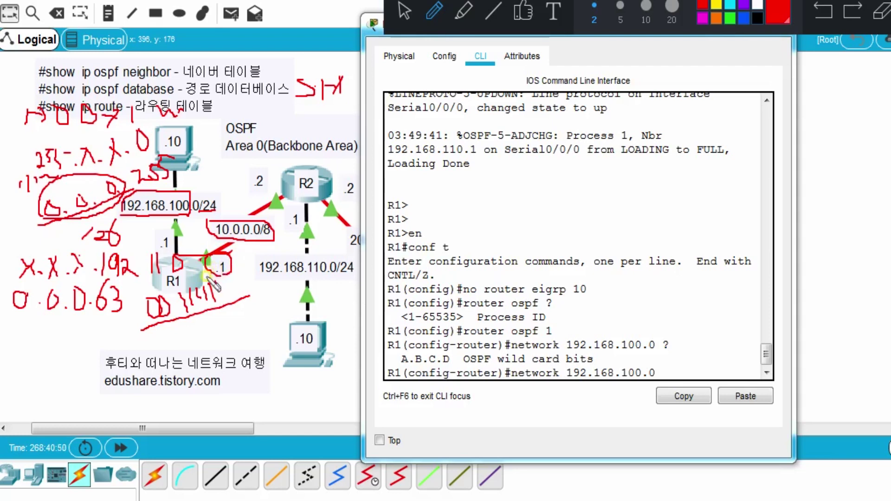
- Handwrite and underline the wildcard mask 0.0.0.0, and draw an arrow toward it from R1's .1 serial address
mouse_move(31, 340)
left_mouse_down()
mouse_move(22, 354)
mouse_move(31, 345)
mouse_move(52, 357)
mouse_move(54, 343)
mouse_move(77, 354)
mouse_move(82, 341)
mouse_move(101, 353)
left_mouse_up()
left_click(37, 353)
left_click(68, 352)
left_click(90, 352)
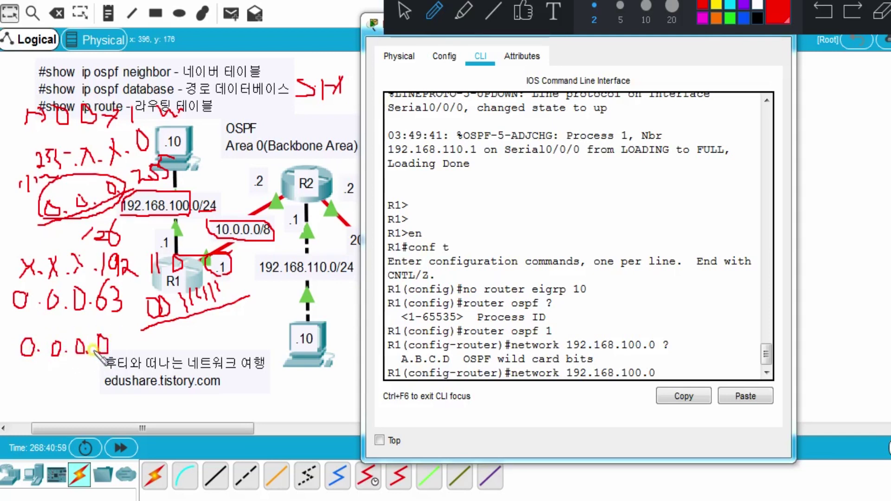
left_click_drag(11, 357, 119, 361)
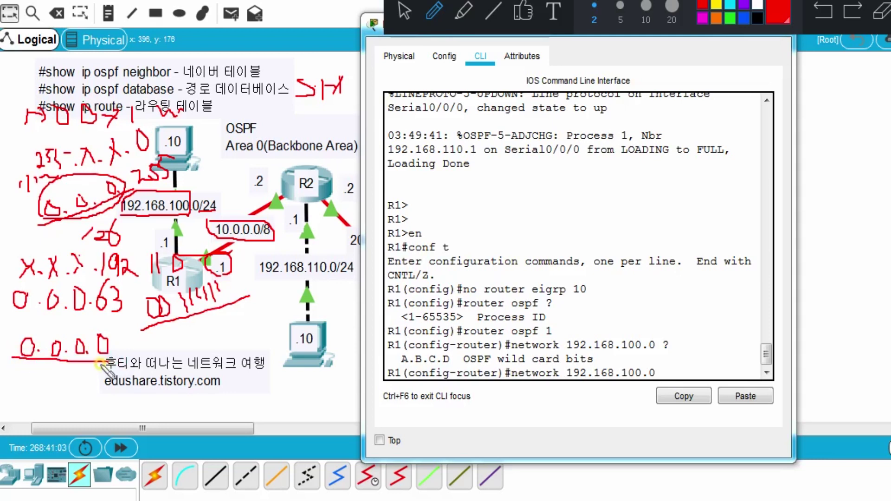
mouse_move(226, 278)
left_mouse_down()
mouse_move(225, 347)
mouse_move(144, 349)
mouse_move(155, 340)
mouse_move(158, 355)
left_mouse_up()
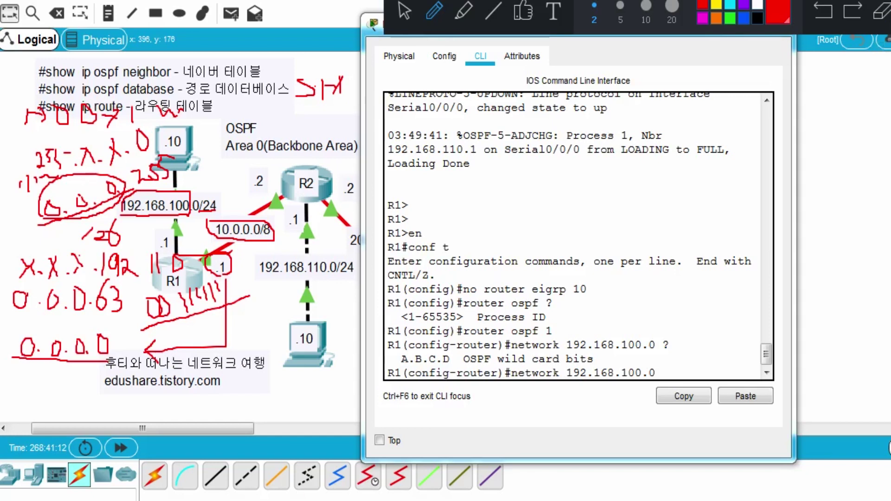
- Clear all pen annotations, add wildcard mask 0.0.0.255 to R1's network 192.168.100.0 statement and request help on the next argument
left_click(881, 12)
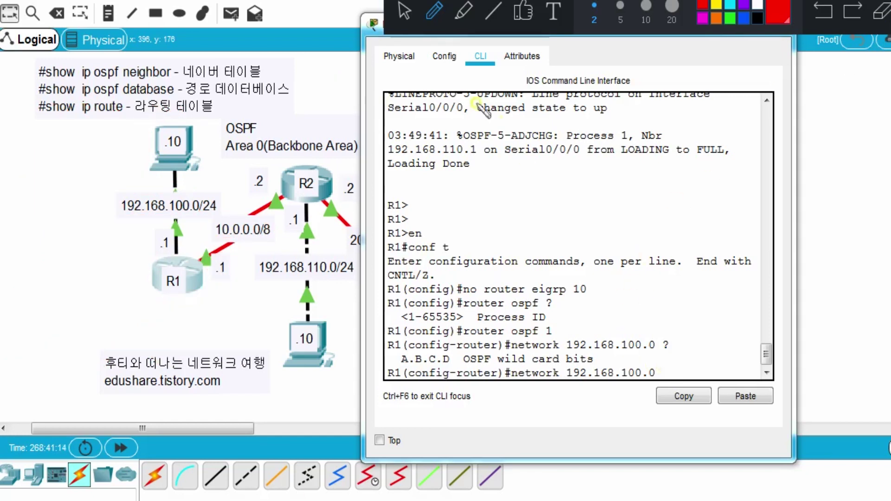
left_click(400, 14)
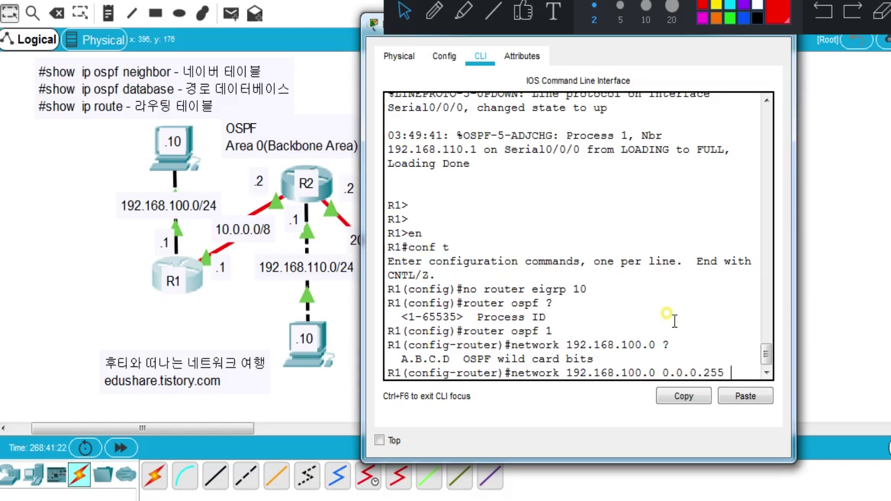
type("?")
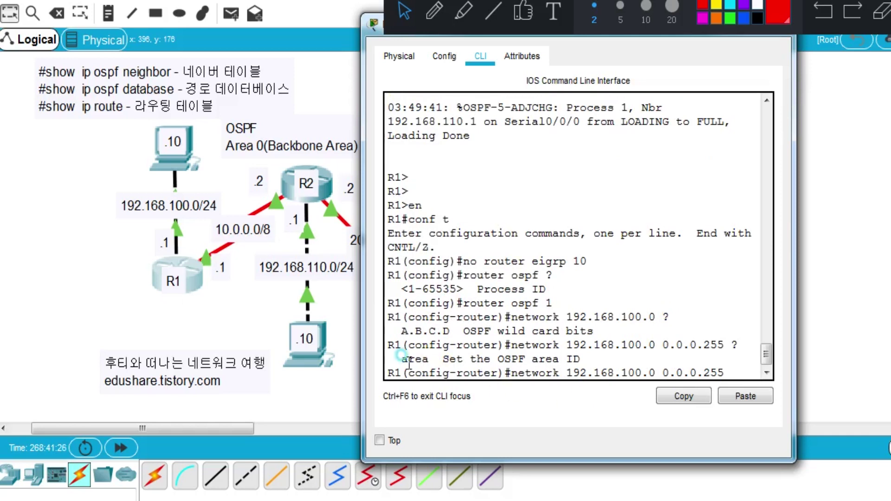
- Complete and submit R1's network 192.168.100.0 0.0.0.255 statement with area 0, widening the console window to fit the command
left_click_drag(409, 362, 433, 361)
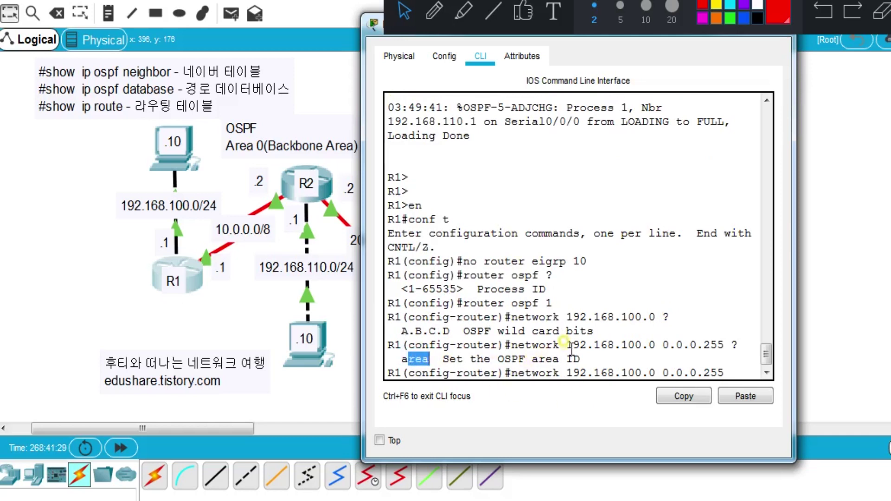
left_click_drag(567, 345, 730, 369)
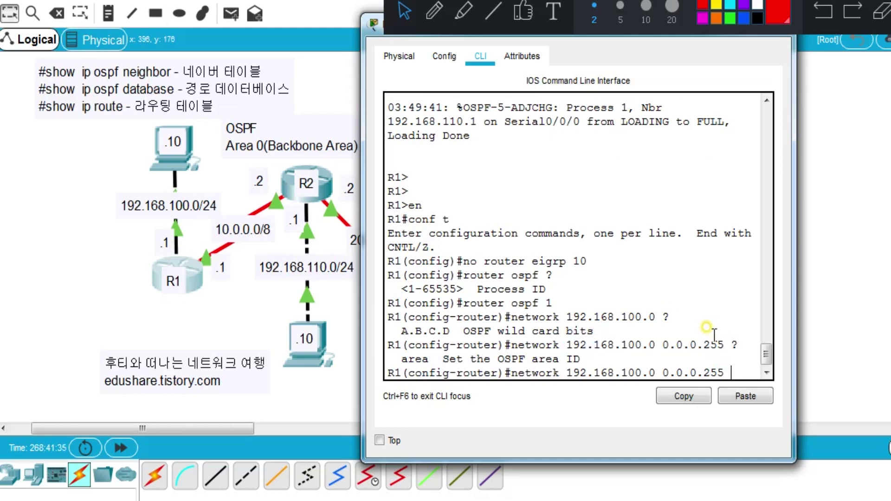
type("area 0")
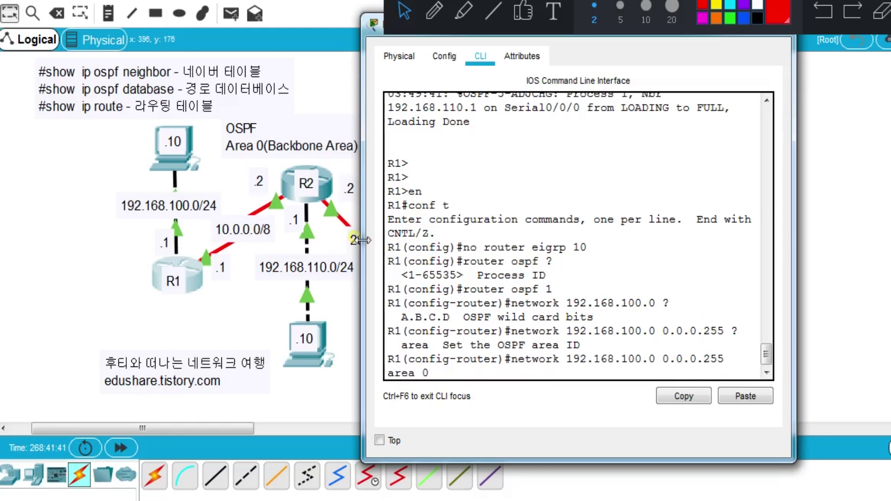
left_click_drag(360, 240, 303, 247)
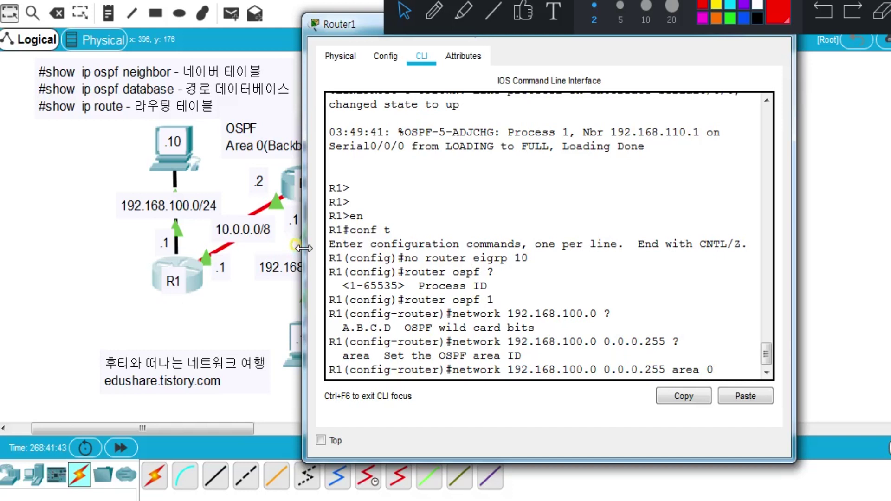
key("Return")
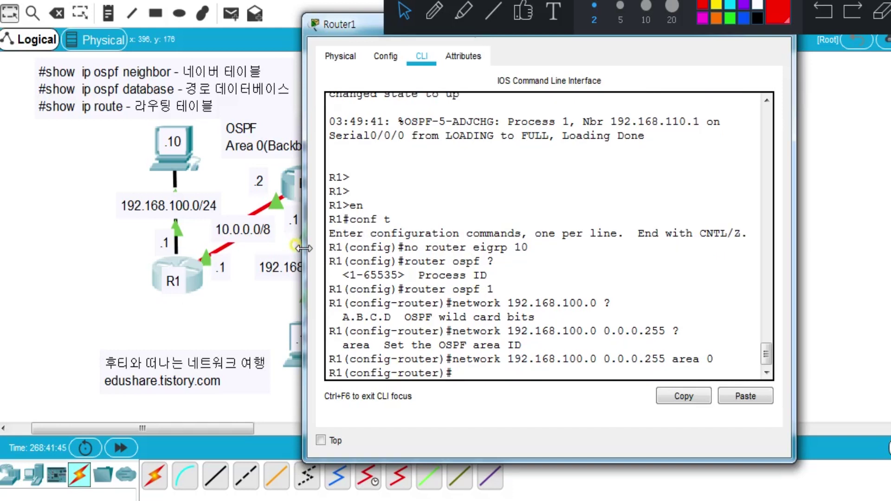
- Advertise R1's serial interface in OSPF with network 10.0.0.1 0.0.0.0 area 0
type("network 1")
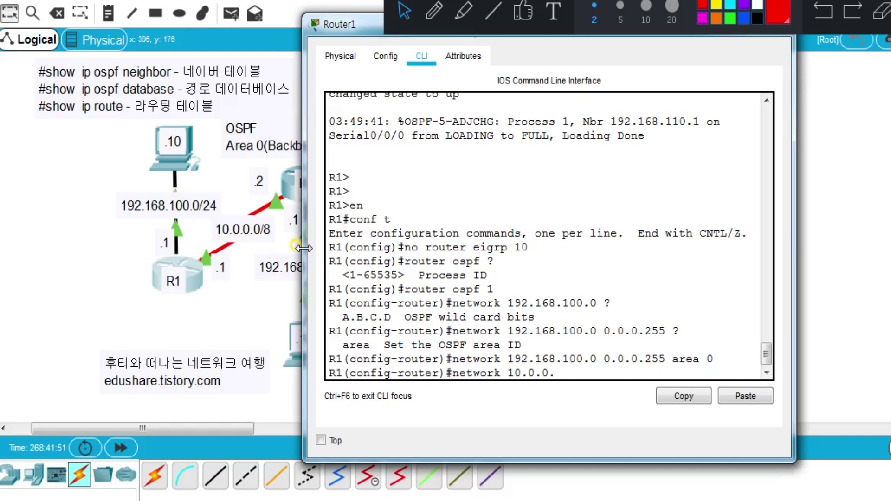
type("0.0.0.1")
type("0.0.0.0 a rea")
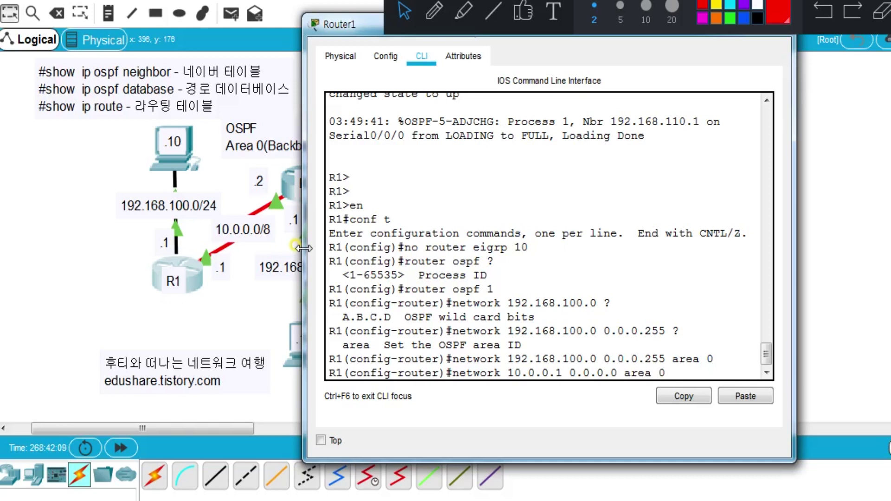
type("0")
key("Return")
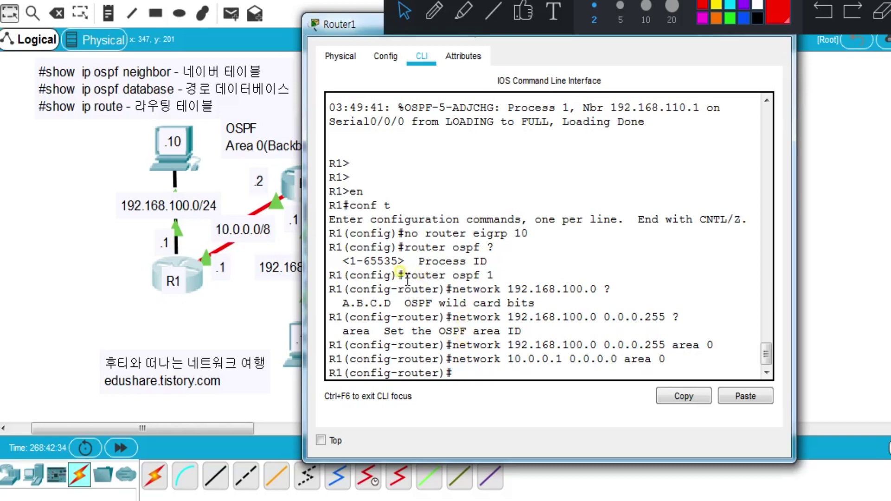
- Highlight R1's entered OSPF commands, close its window and open R2's CLI, placed clear of the Area 0 topology
left_click_drag(402, 276, 666, 359)
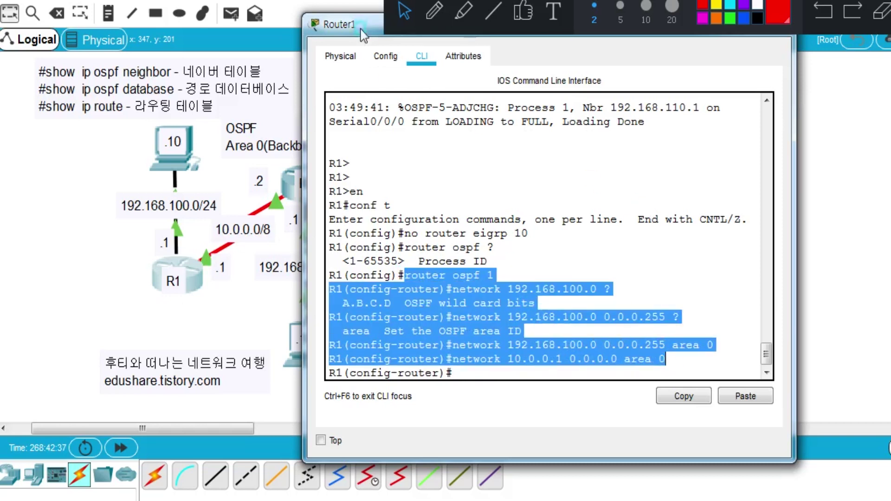
left_click_drag(362, 35, 293, 80)
left_click(698, 85)
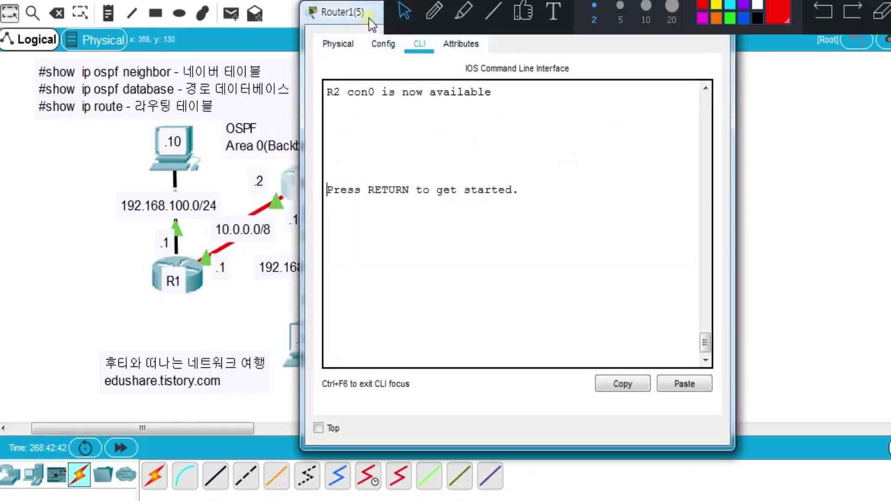
left_click_drag(369, 18, 541, 28)
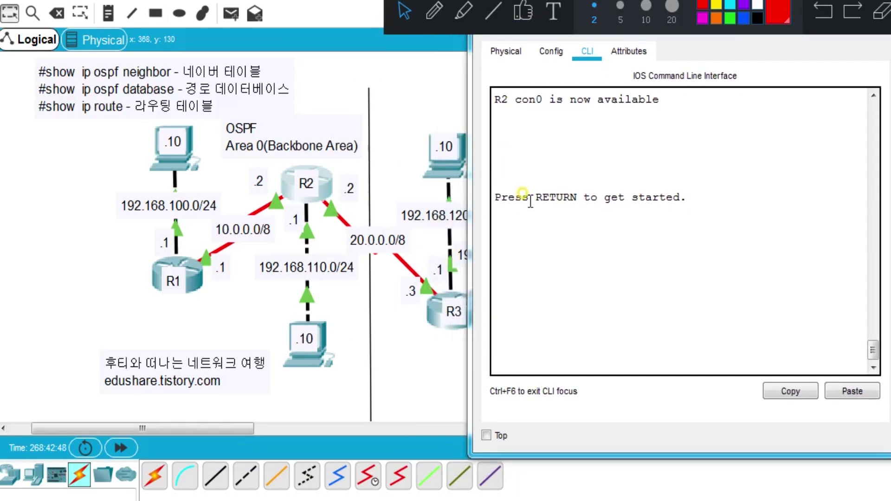
- Start R2's console session and enter privileged mode followed by global configuration mode
left_click(567, 312)
key("Return")
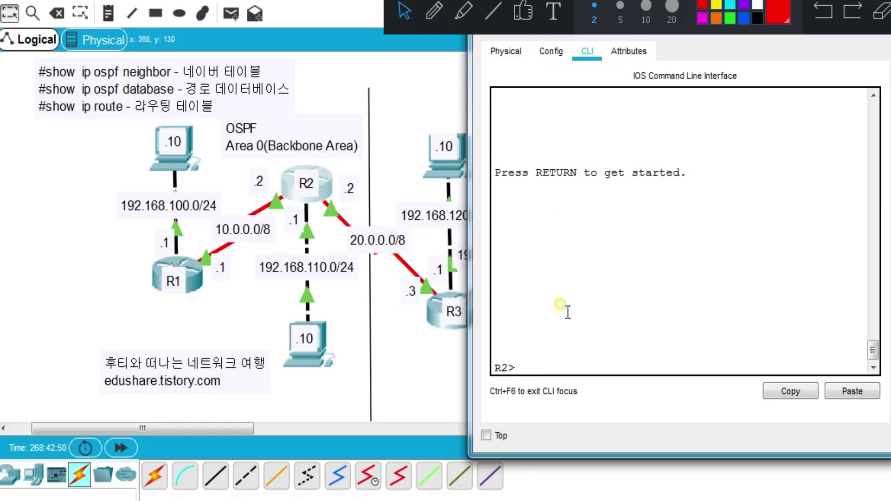
type("en")
key("Return")
type("conf t")
key("Return")
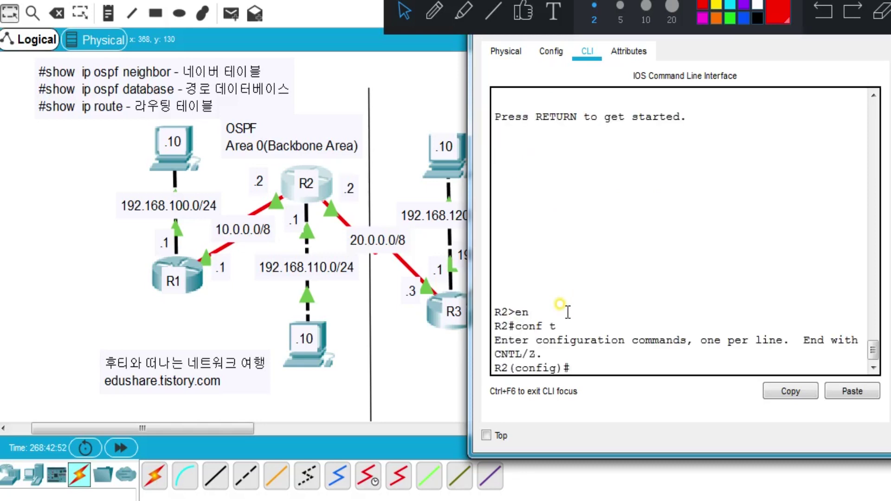
- Remove EIGRP process 10 from R2
type("no router eigr")
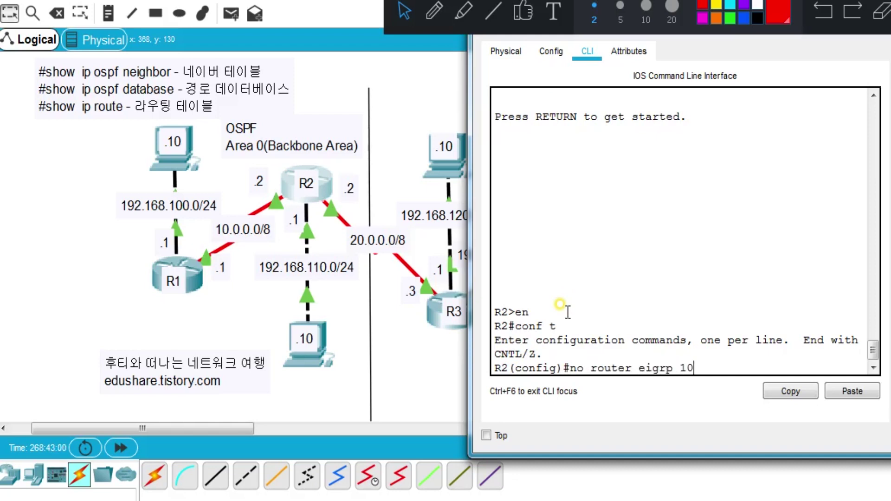
type("p 10")
key("Return")
- Start OSPF routing process 1 on R2, dismissing the Windows activation notice and bringing R2's console back up
type("router")
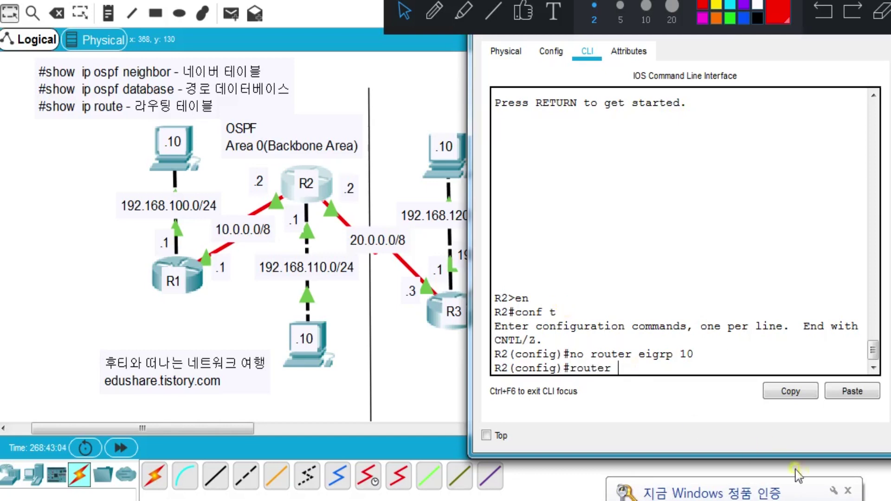
left_click(819, 478)
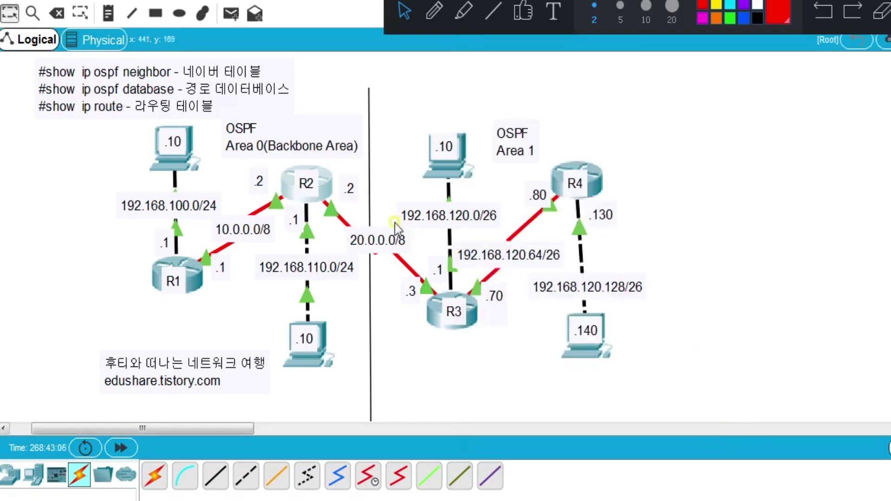
left_click(325, 188)
left_click(604, 259)
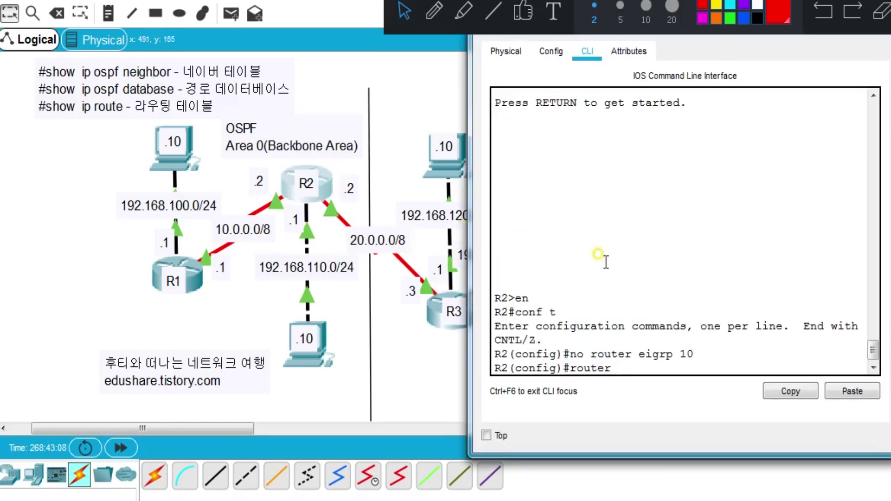
type("ospf 1")
key("Return")
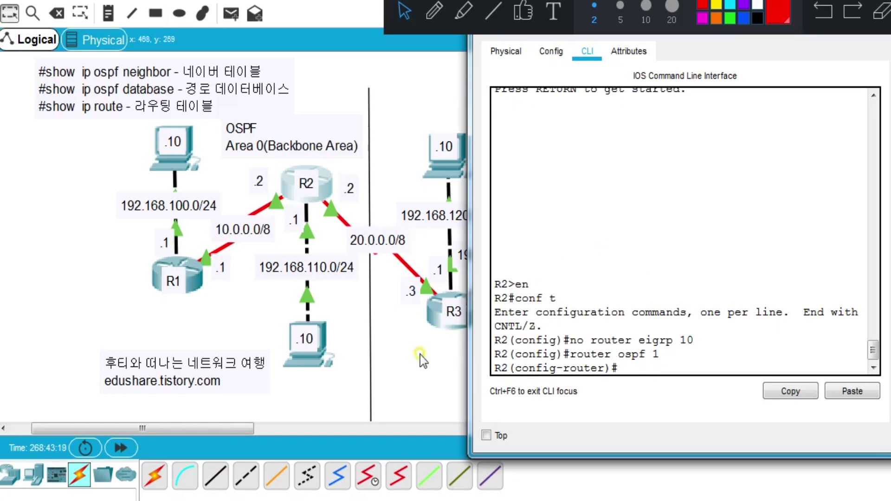
- Circle R2's three connected network labels, 10.0.0.0/8, 192.168.110.0/24 and 20.0.0.0/8, in red ink on the topology
left_click(433, 9)
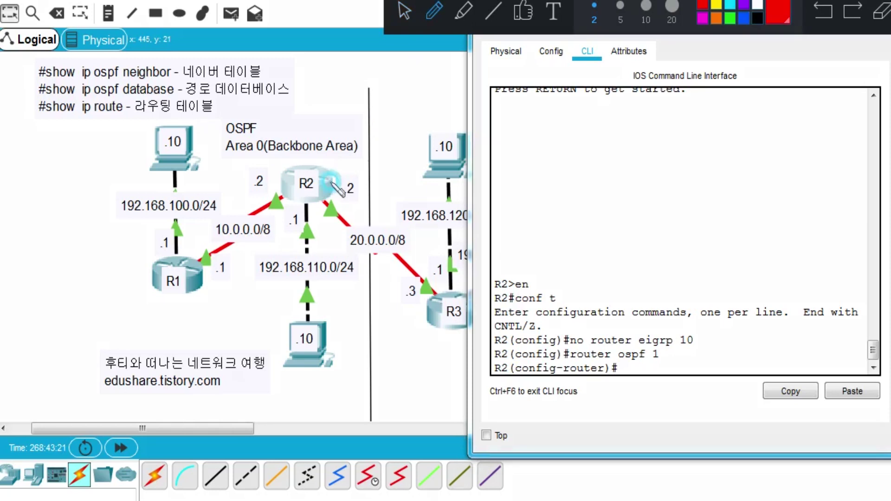
mouse_move(262, 259)
left_mouse_down()
mouse_move(204, 221)
mouse_move(264, 230)
mouse_move(253, 246)
left_mouse_up()
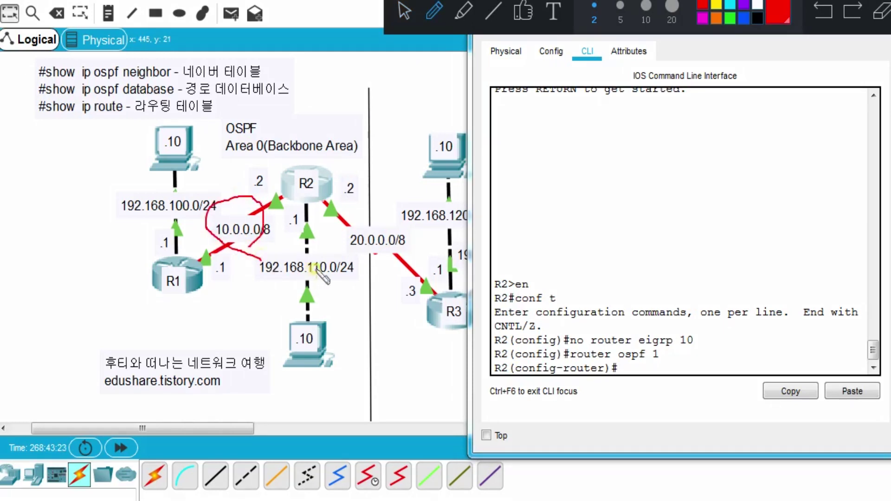
mouse_move(325, 281)
left_mouse_down()
mouse_move(326, 293)
mouse_move(311, 251)
mouse_move(317, 291)
left_mouse_up()
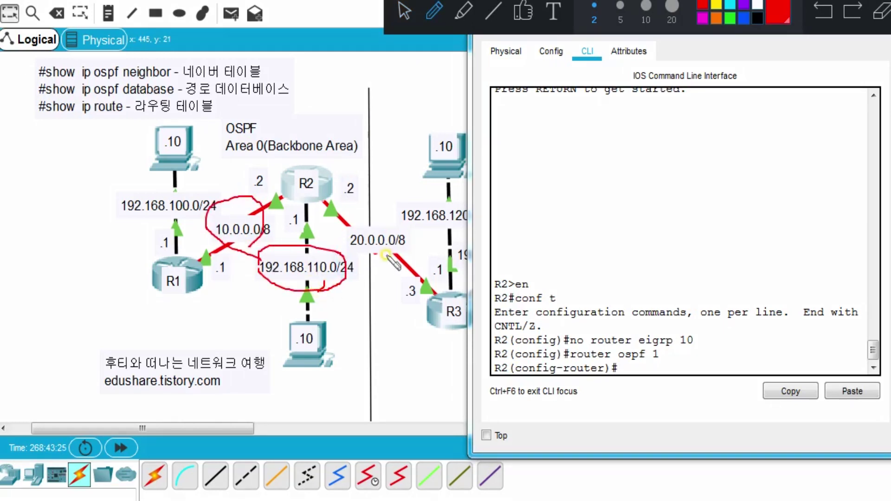
mouse_move(394, 259)
left_mouse_down()
mouse_move(337, 241)
mouse_move(415, 232)
mouse_move(394, 260)
left_mouse_up()
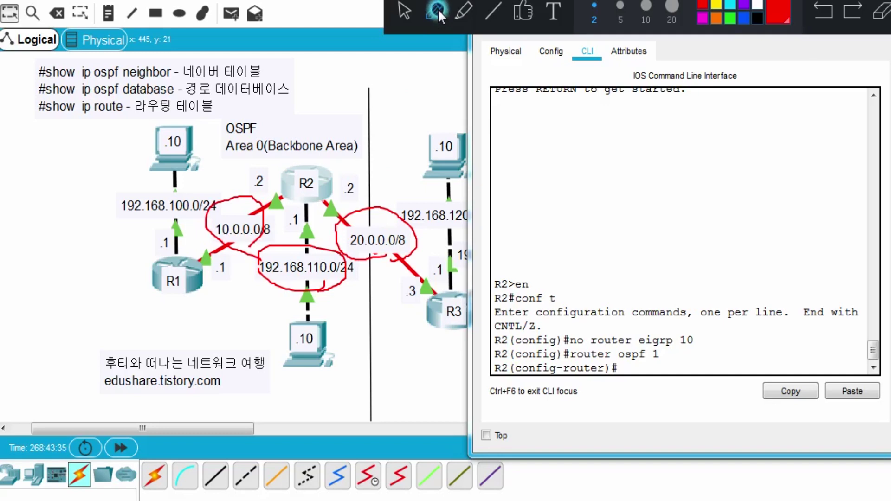
left_click(406, 11)
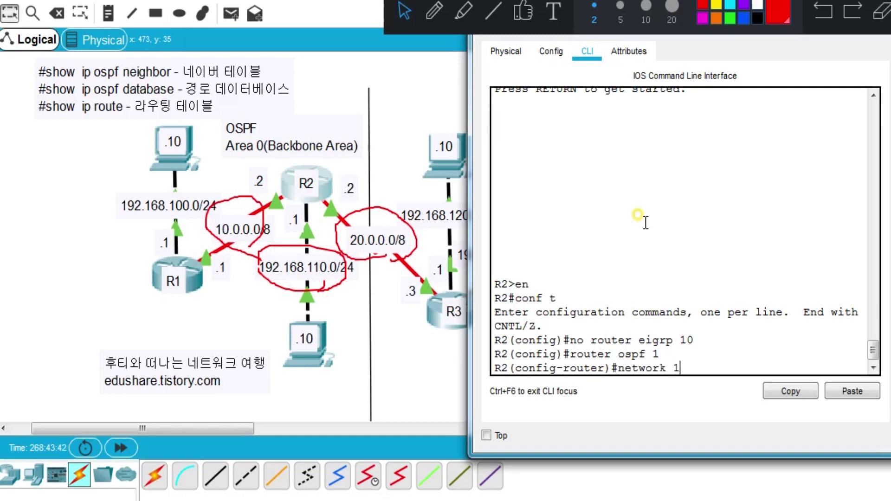
- Advertise R2's link to R1 in OSPF with network 10.0.0.0 0.255.255.255 area 0
type("0.0.0.0 0.255.255.255")
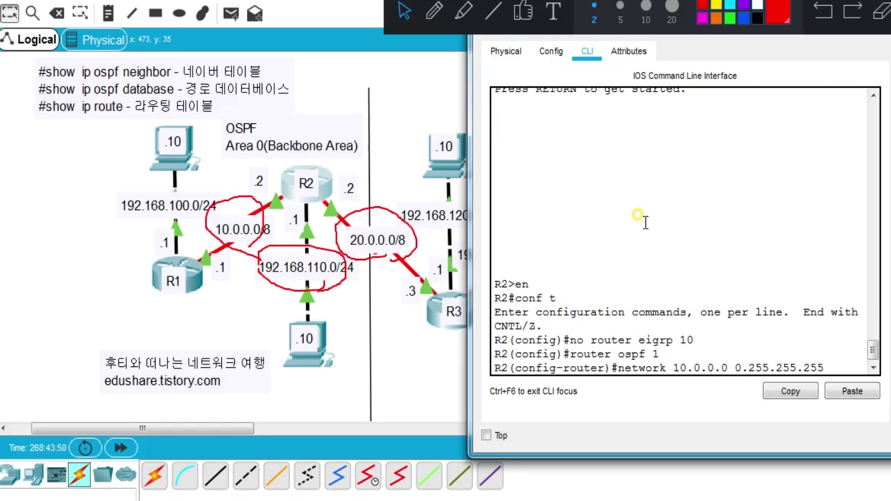
type(" area 0")
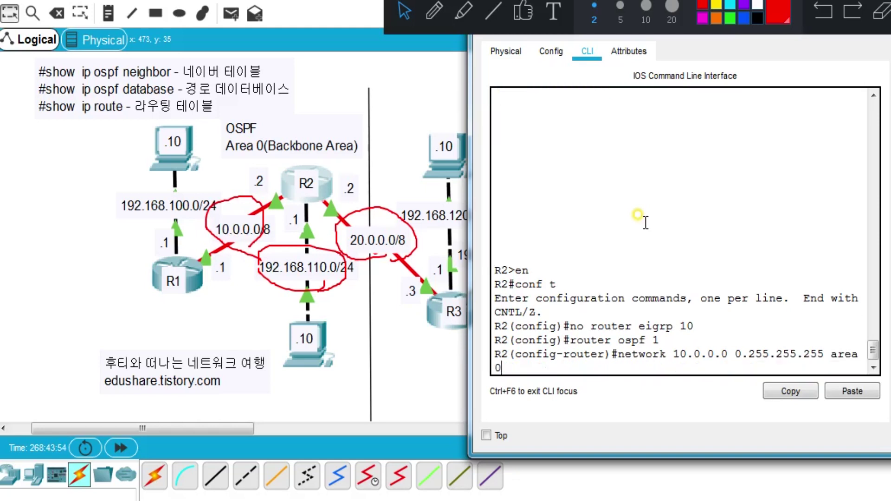
key("Return")
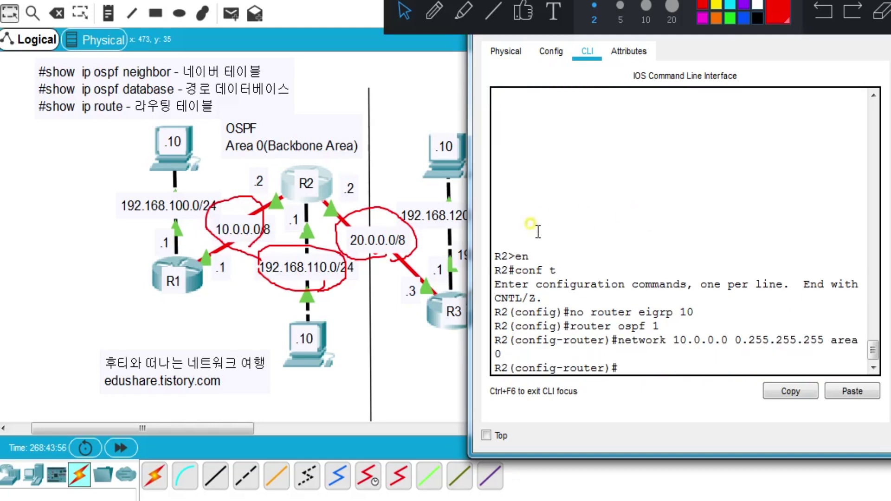
- Widen R2's console window slightly and advertise its LAN interface with network 192.168.110.1 0.0.0.0 area 0
left_click_drag(470, 241, 445, 240)
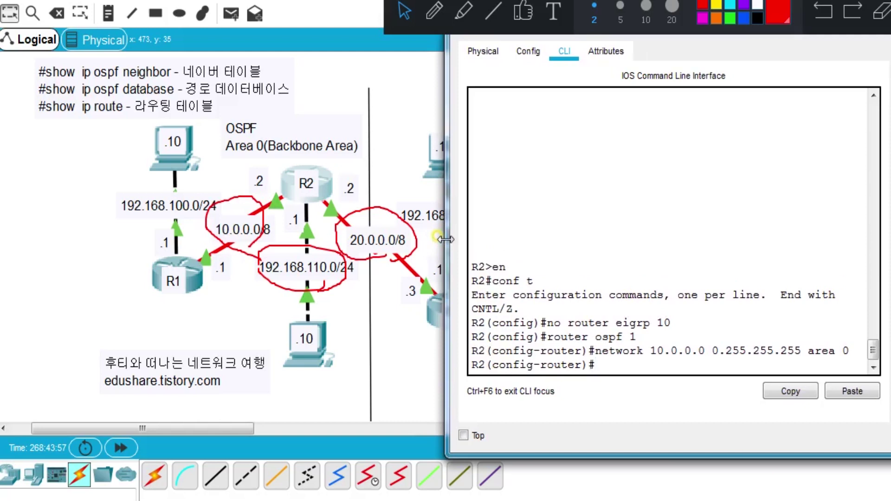
type("network 192.168.11")
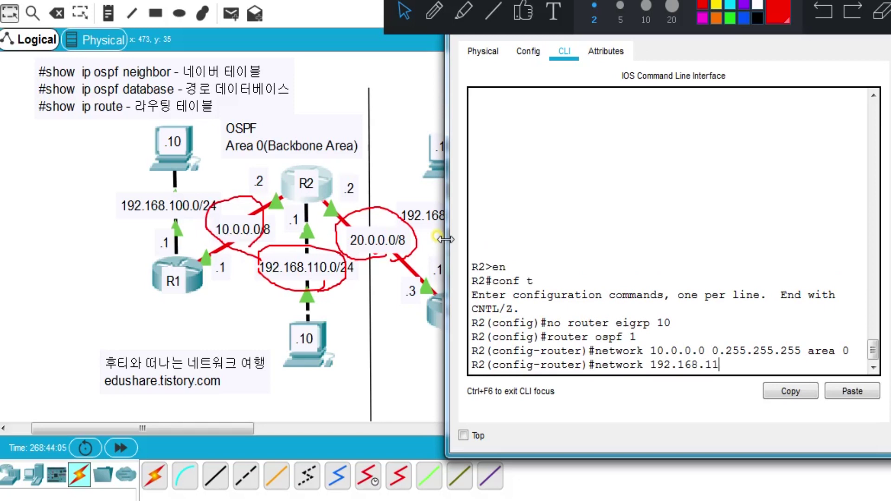
type("0.1 0.0.0.0")
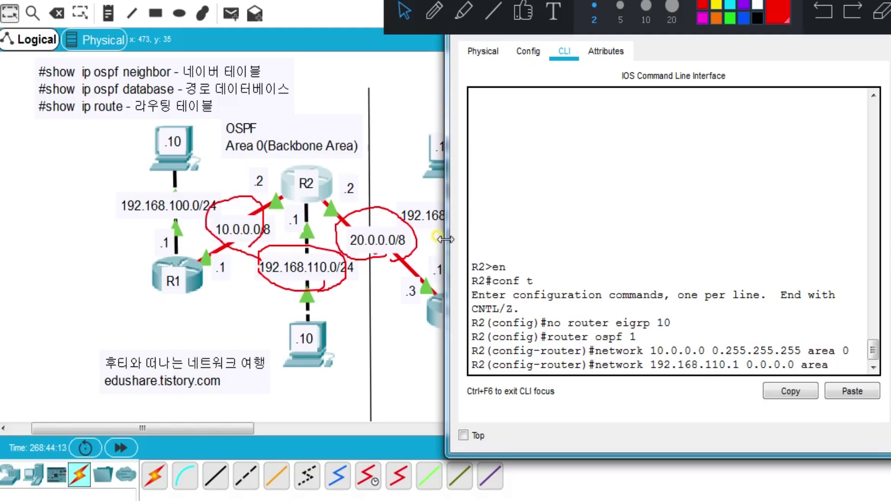
type(" area 0")
key("Return")
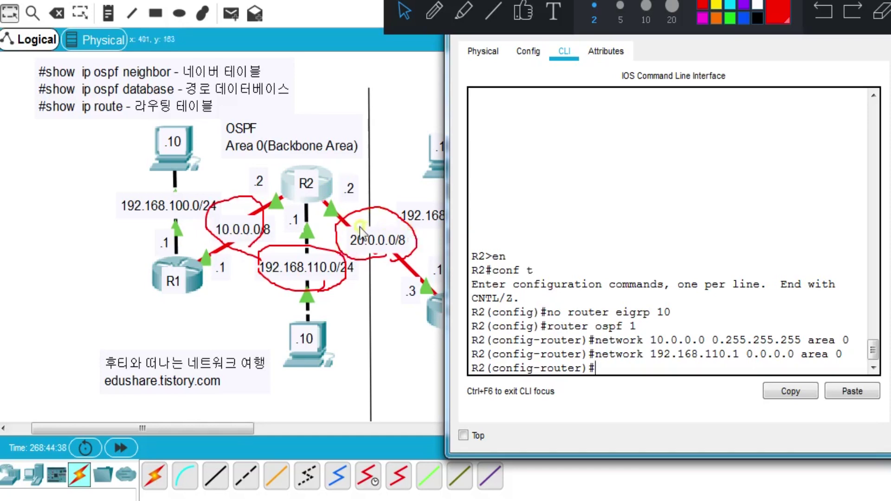
left_click(484, 141)
- Annotate the R2–R3 link in red ink with area labels at both router ends and a cross beside the area boundary
left_click(433, 12)
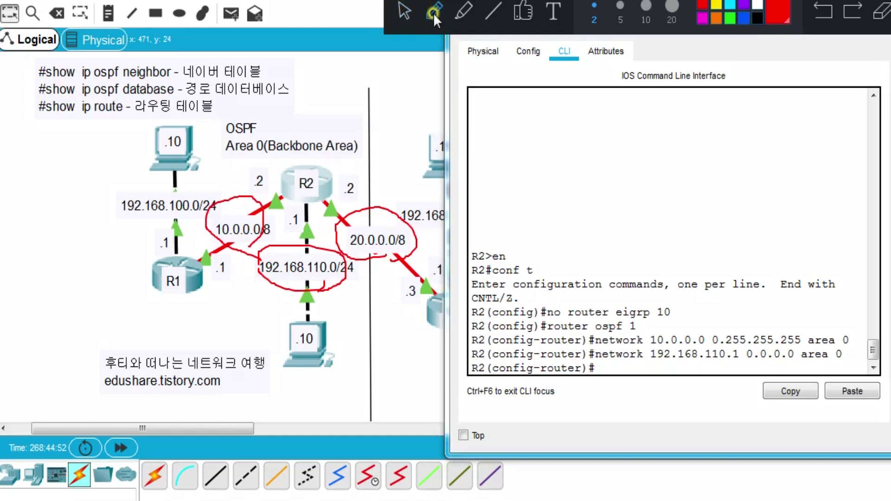
mouse_move(335, 180)
left_mouse_down()
mouse_move(360, 177)
mouse_move(366, 203)
mouse_move(363, 158)
mouse_move(389, 175)
left_mouse_up()
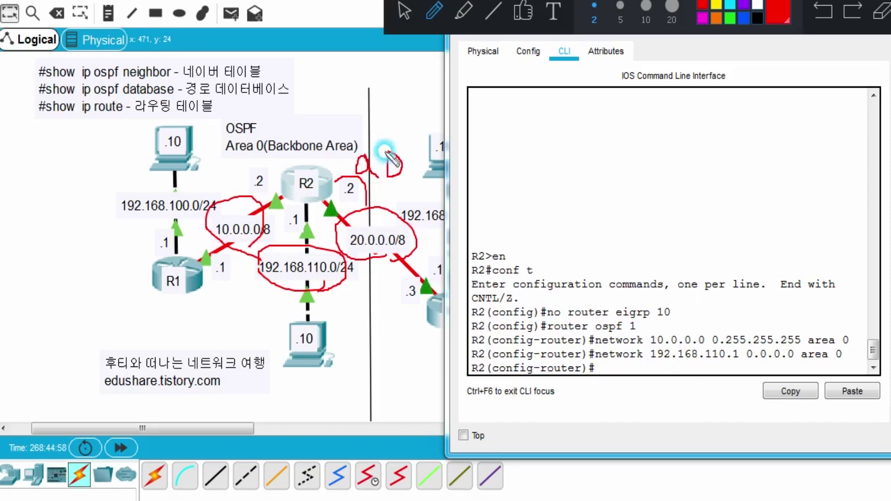
mouse_move(439, 308)
left_mouse_down()
mouse_move(415, 321)
mouse_move(397, 284)
mouse_move(406, 297)
mouse_move(395, 337)
mouse_move(427, 322)
mouse_move(430, 343)
left_mouse_up()
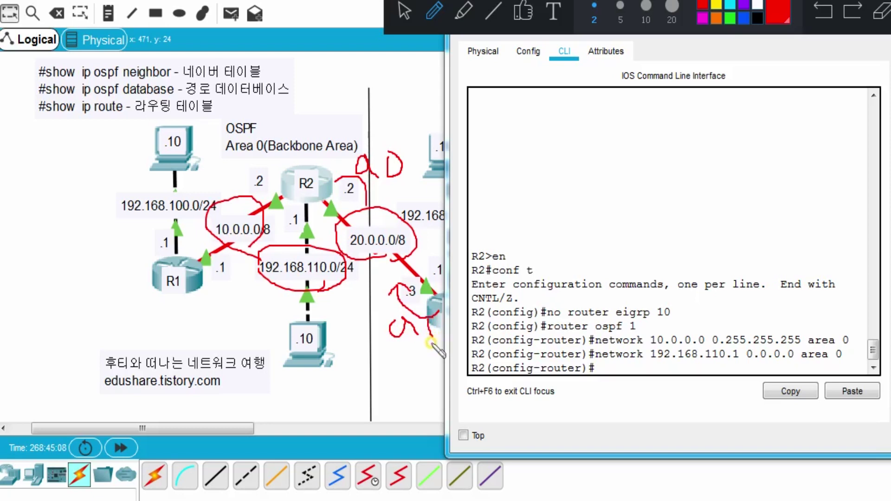
left_click_drag(577, 389, 664, 397)
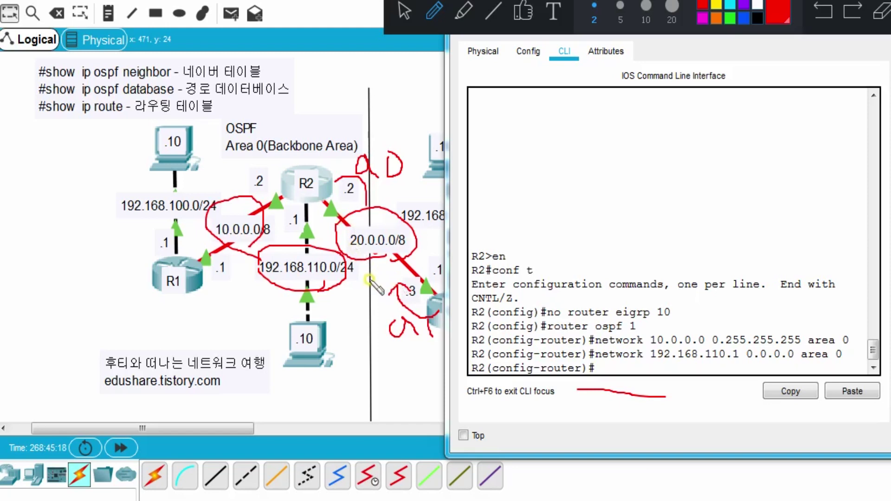
left_click_drag(369, 279, 361, 304)
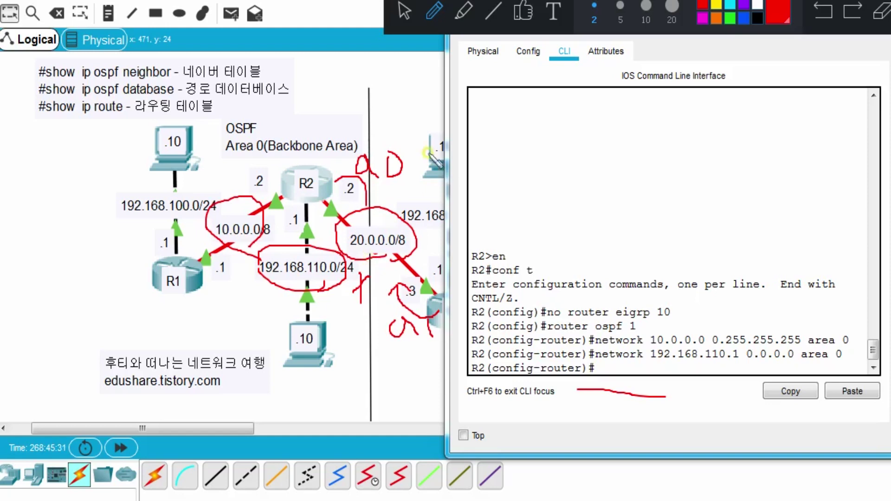
left_click(405, 11)
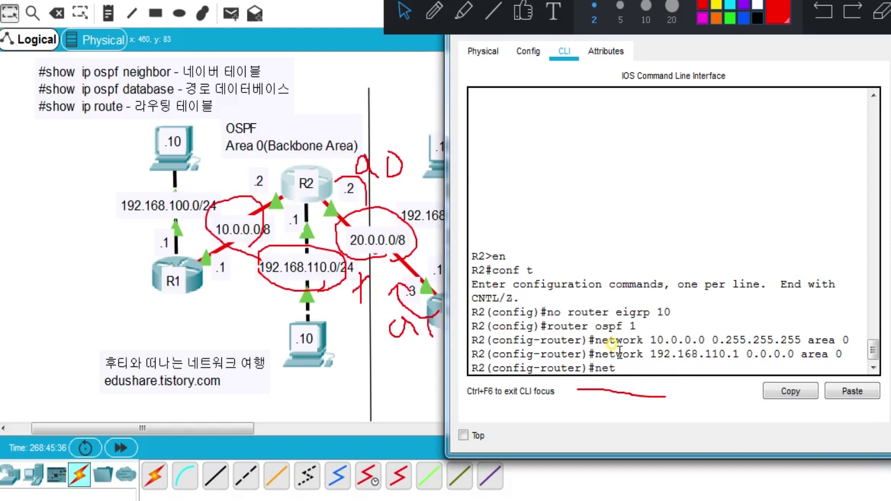
- Advertise R2's link to R3 in OSPF with network 20.0.0.0 0.255.255.255 area 0
type("work 20.0.0.0 0.255.2")
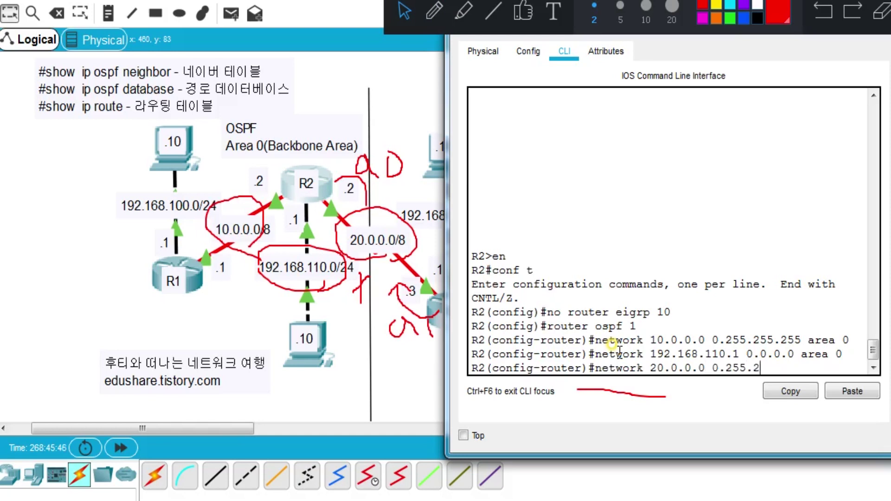
type("55.255 area ")
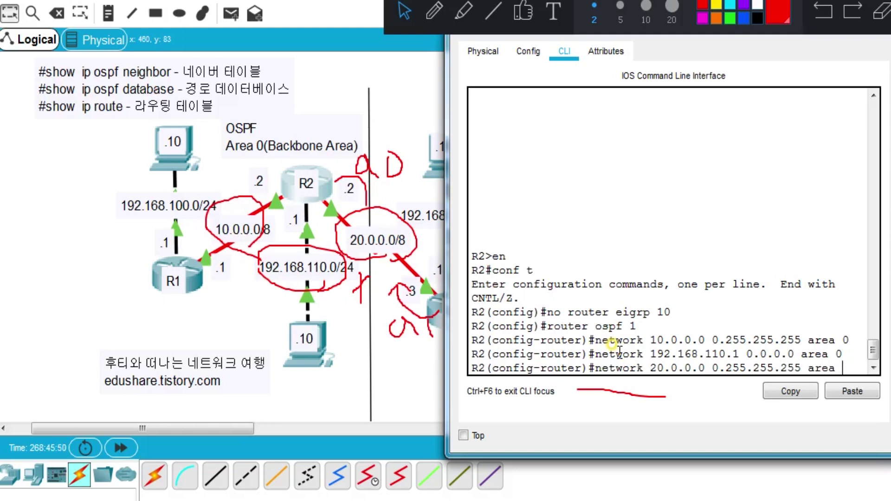
type("0")
key("Return")
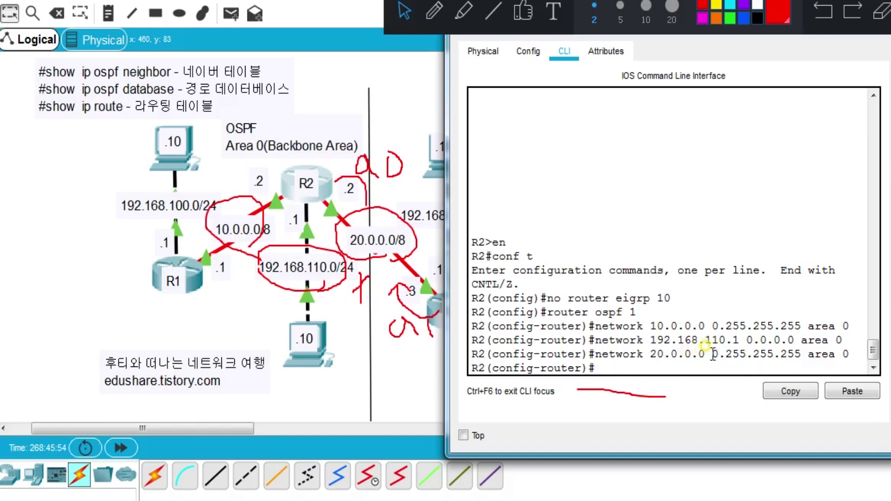
- Highlight the last wildcard mask in R2's console and handwrite a subtraction of 255.255.255.192 from 255 above the commands
left_click_drag(713, 356, 801, 356)
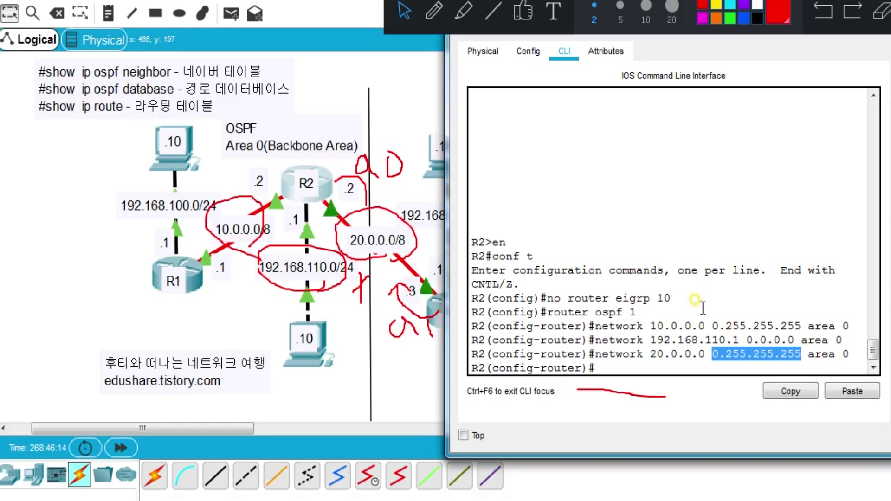
left_click(435, 10)
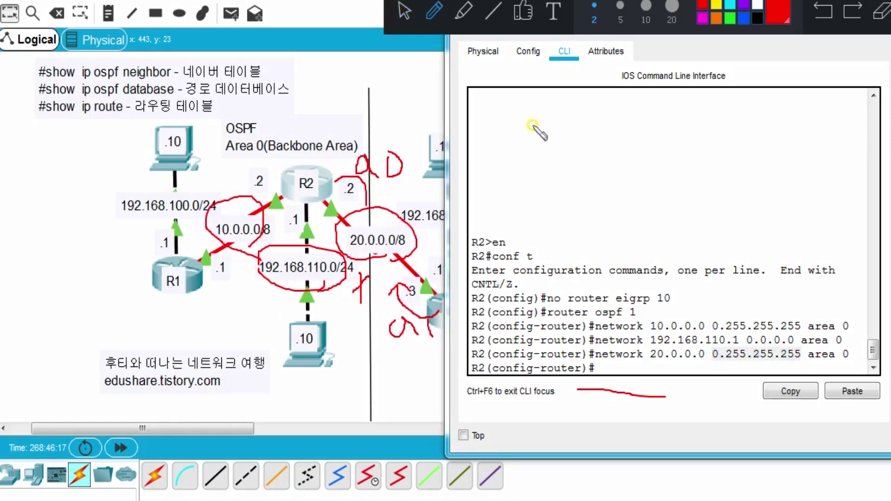
mouse_move(533, 126)
left_mouse_down()
mouse_move(527, 135)
mouse_move(564, 136)
mouse_move(572, 147)
left_mouse_up()
mouse_move(559, 125)
left_mouse_down()
mouse_move(577, 122)
mouse_move(591, 147)
mouse_move(574, 148)
mouse_move(599, 123)
left_mouse_up()
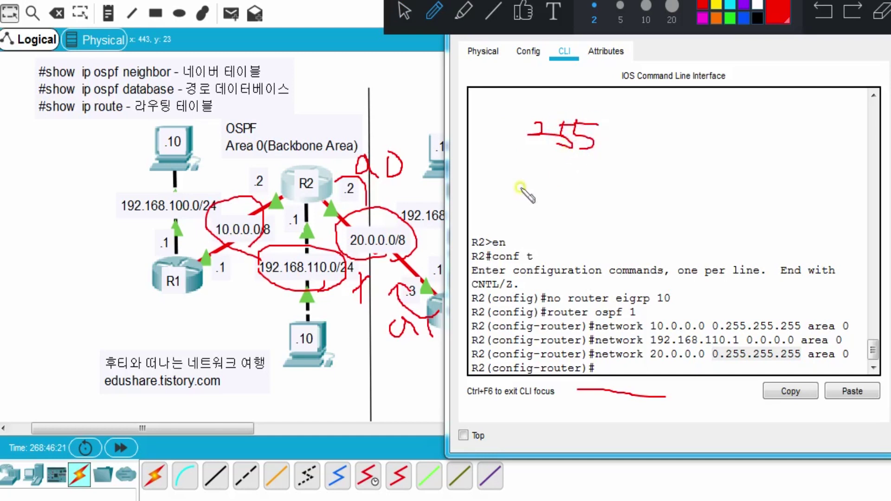
mouse_move(521, 186)
left_mouse_down()
mouse_move(568, 193)
mouse_move(562, 204)
mouse_move(613, 189)
mouse_move(657, 200)
mouse_move(687, 183)
mouse_move(679, 191)
mouse_move(756, 187)
mouse_move(787, 203)
left_mouse_up()
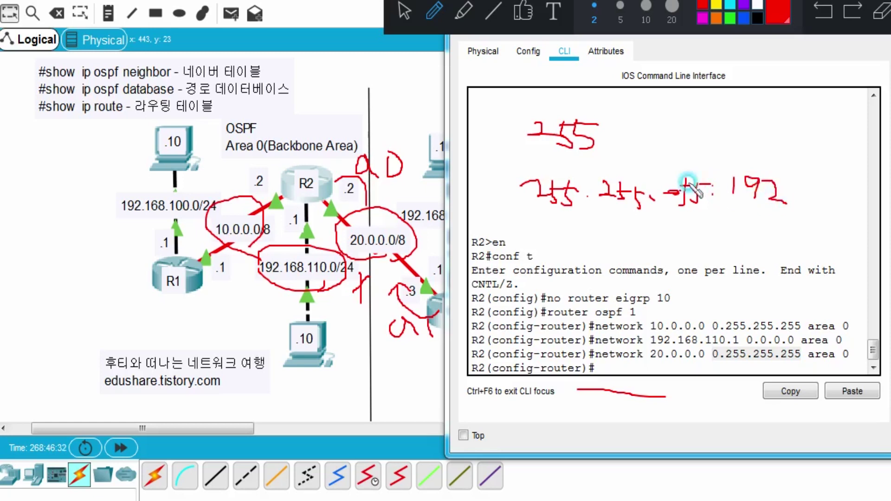
left_click_drag(503, 164, 520, 164)
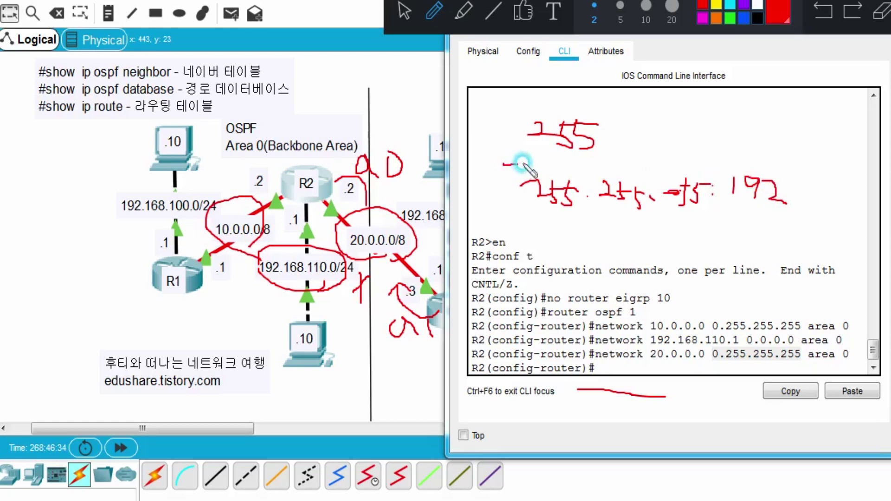
- Complete the handwritten subtraction with 0.0.0.63 and the label "wild", and clear all ink from the screen
mouse_move(558, 221)
left_mouse_down()
mouse_move(561, 251)
mouse_move(562, 223)
left_mouse_up()
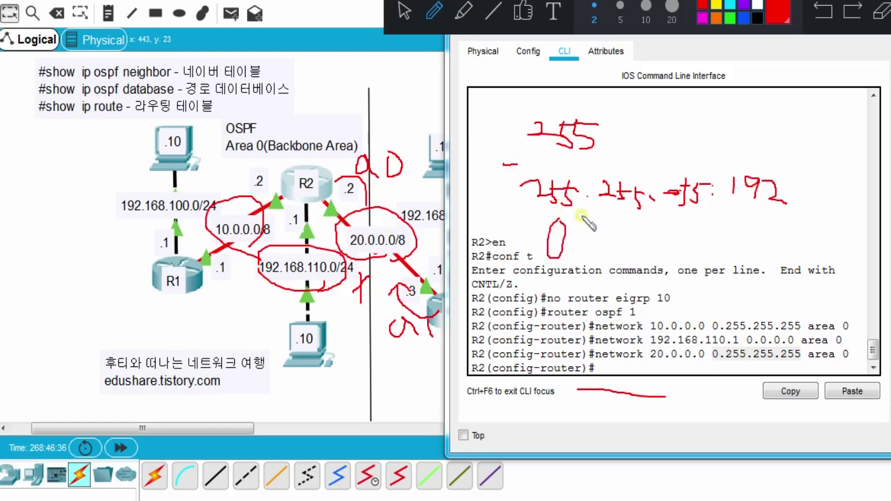
mouse_move(637, 226)
left_mouse_down()
mouse_move(634, 248)
mouse_move(636, 227)
mouse_move(685, 245)
mouse_move(685, 226)
left_mouse_up()
left_click(591, 247)
left_click(657, 234)
mouse_move(742, 128)
left_mouse_down()
mouse_move(772, 139)
mouse_move(762, 158)
mouse_move(774, 138)
mouse_move(788, 137)
left_mouse_up()
mouse_move(748, 214)
left_mouse_down()
mouse_move(740, 250)
mouse_move(748, 232)
mouse_move(772, 246)
mouse_move(756, 253)
left_mouse_up()
left_click(712, 242)
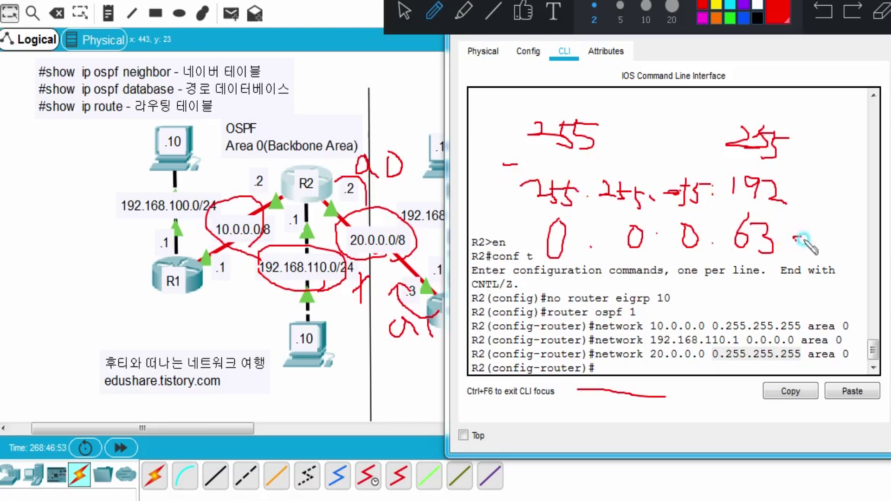
mouse_move(795, 239)
left_mouse_down()
mouse_move(811, 237)
mouse_move(810, 253)
mouse_move(845, 238)
mouse_move(867, 250)
left_mouse_up()
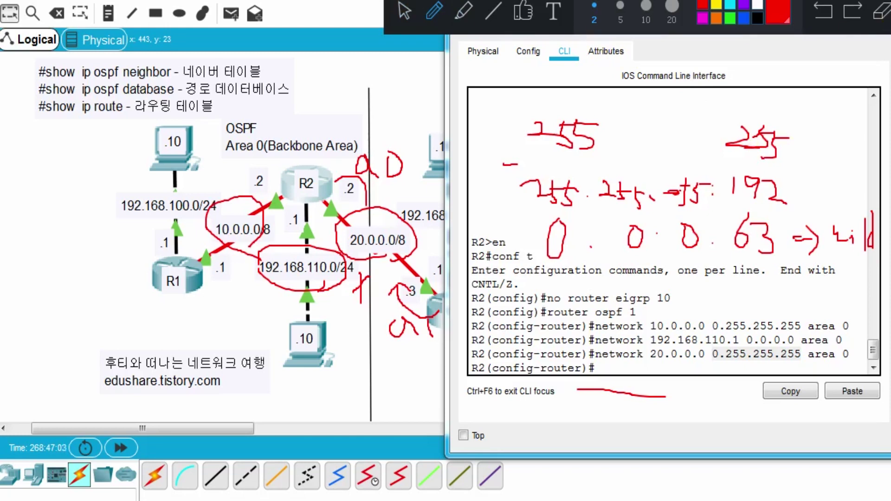
left_click(881, 11)
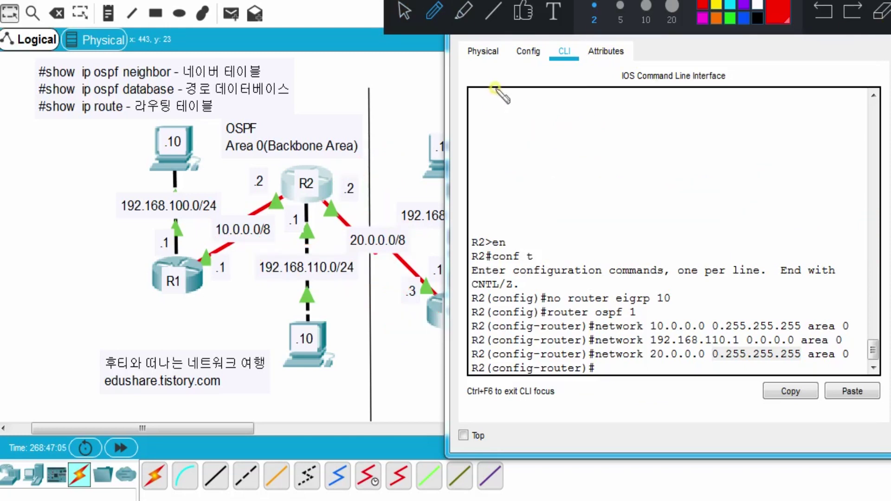
left_click(404, 11)
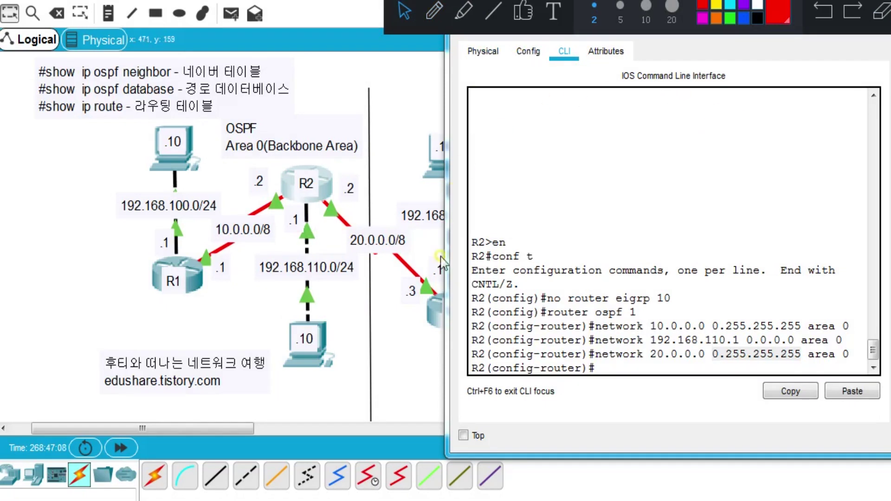
- Open R3's console beside the topology, and bring R2's console back to the front without covering area 0
left_click(431, 297)
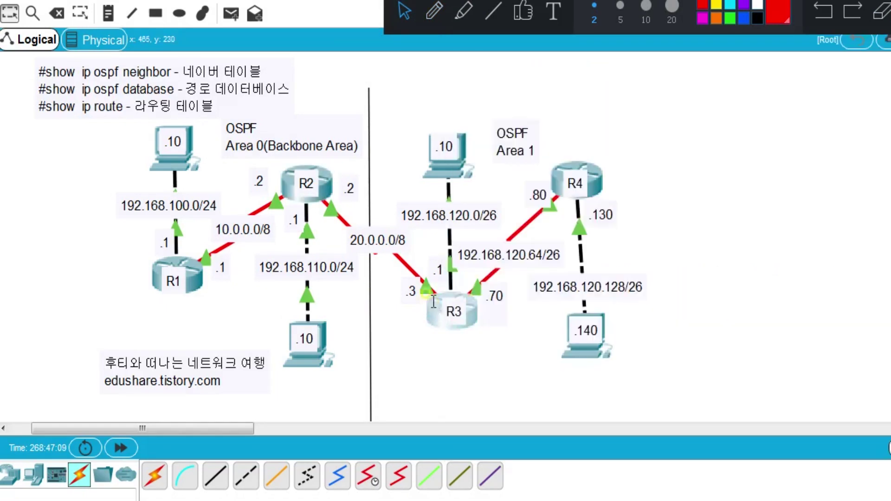
left_click(433, 302)
left_click_drag(360, 16, 515, 53)
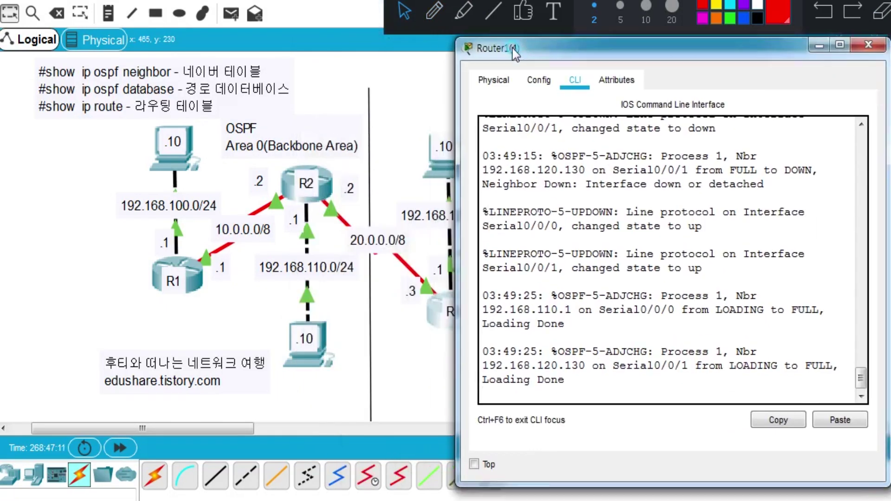
left_click(332, 185)
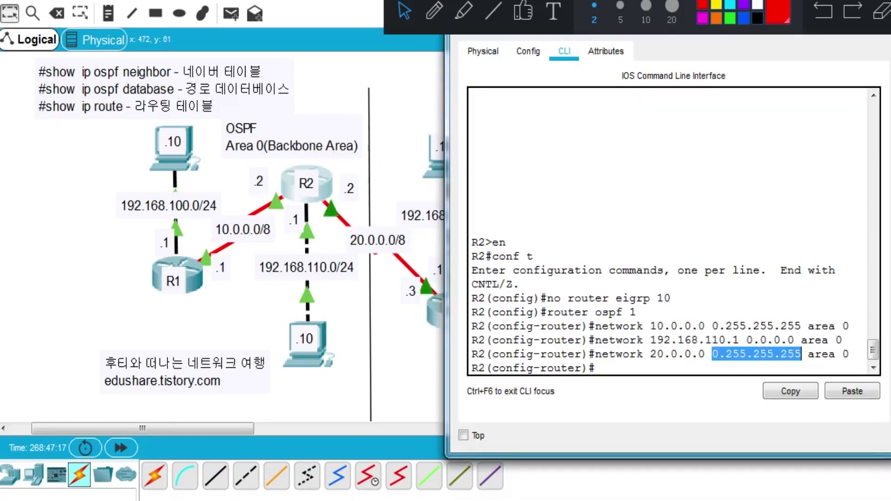
key("Escape")
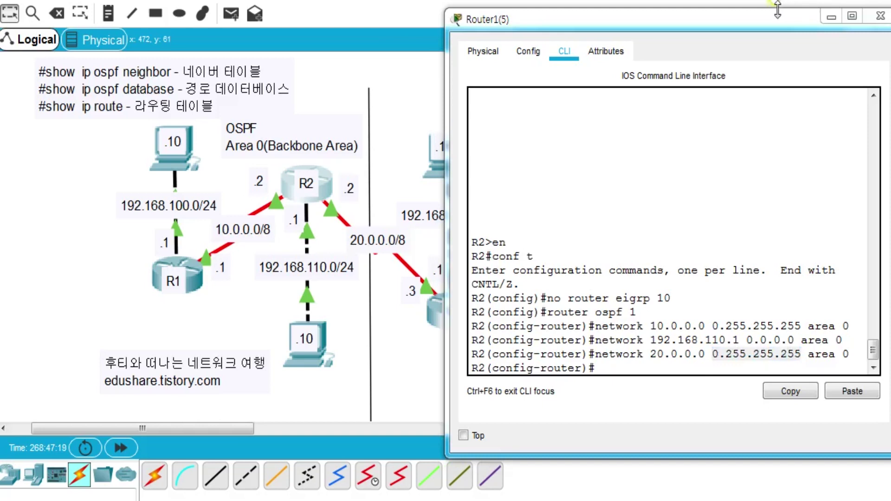
left_click_drag(762, 20, 662, 44)
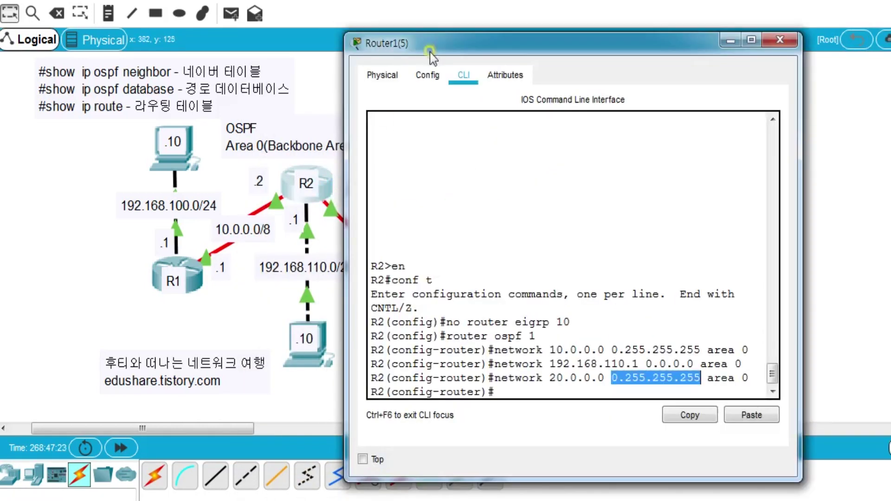
left_click_drag(452, 48, 532, 54)
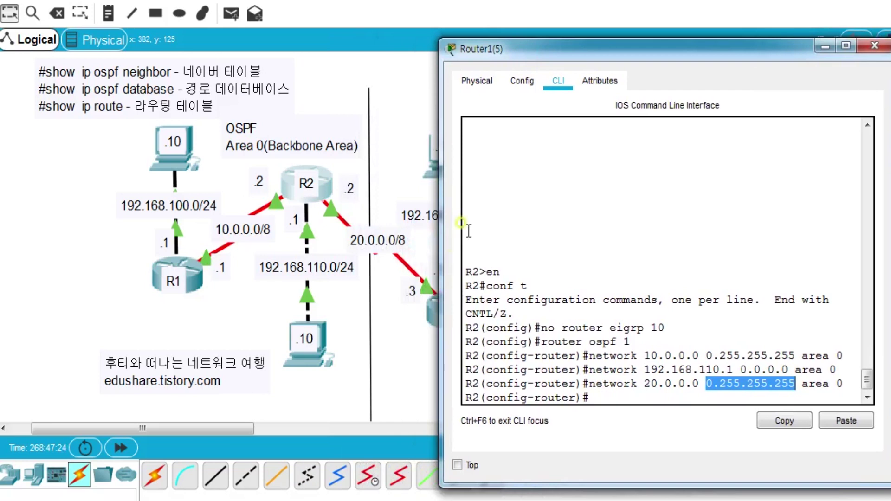
- Bring up both router consoles and place R2's window beside R3's for comparison, with the drawing toolbar shown
left_click(432, 311)
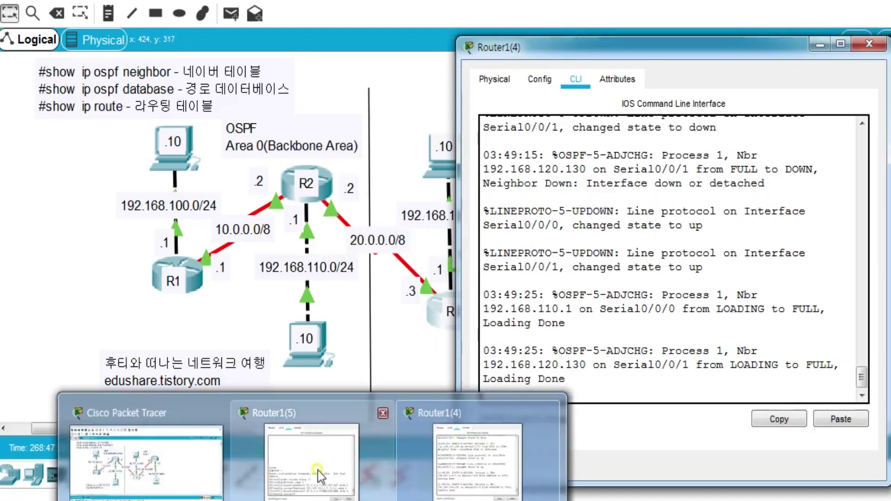
left_click(318, 469)
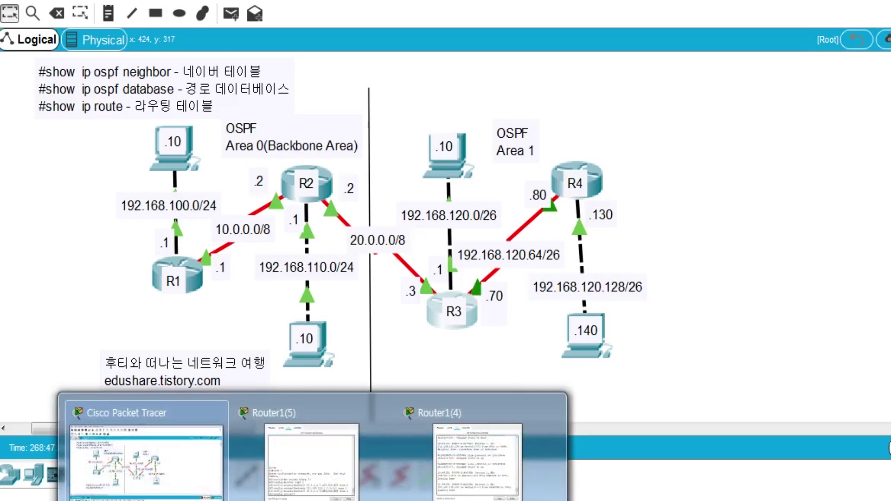
left_click(474, 474)
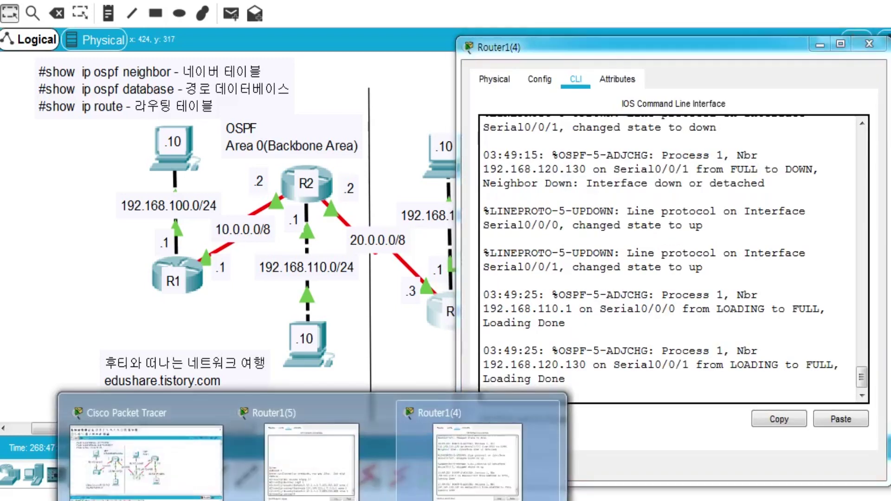
left_click(316, 471)
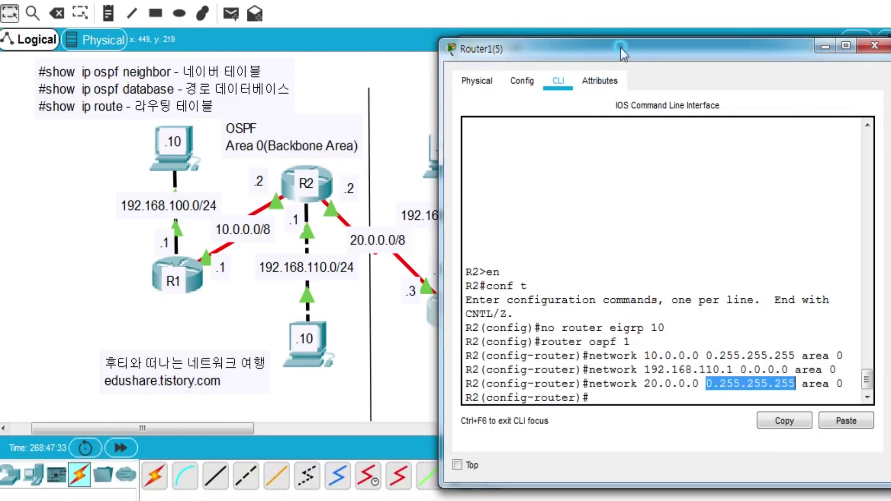
left_click_drag(621, 44, 351, 45)
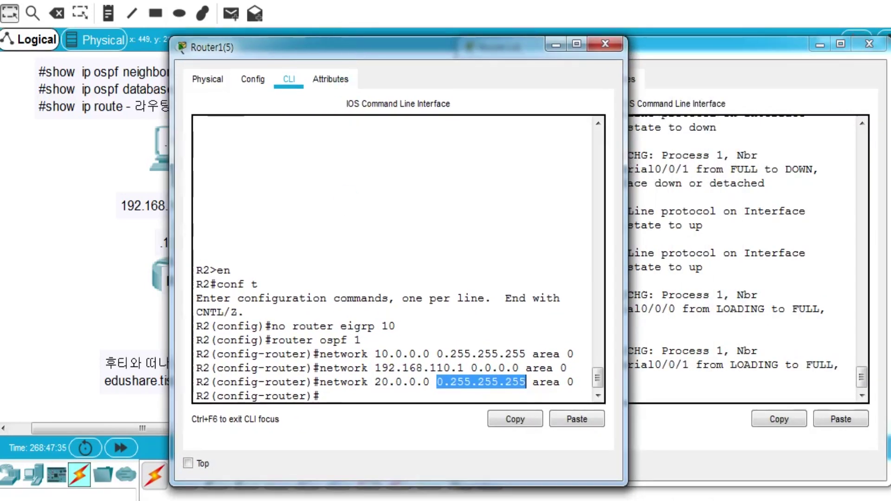
key("ctrl+alt+d")
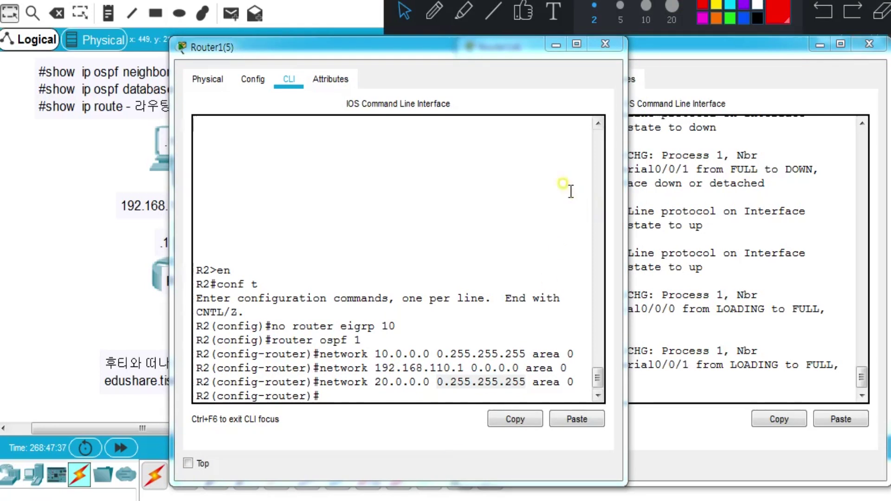
left_click_drag(461, 46, 400, 45)
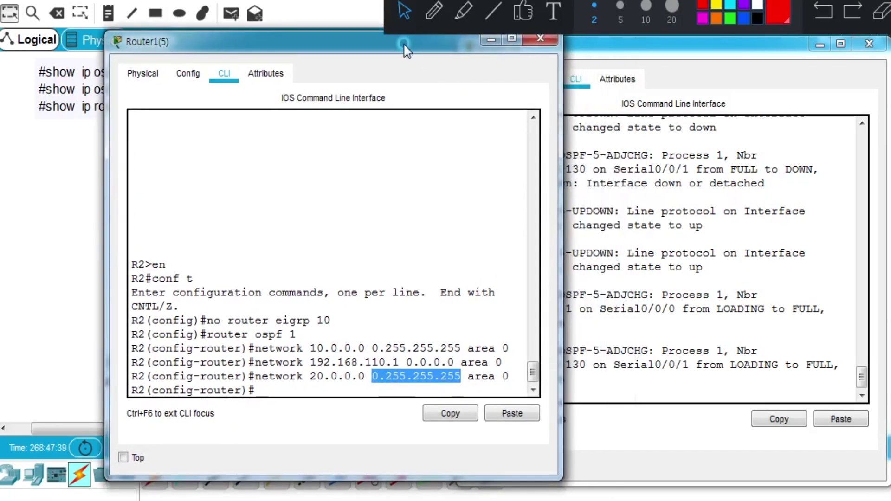
- Enter privileged mode on R3 and display its running configuration as far as the OSPF section
left_click(691, 297)
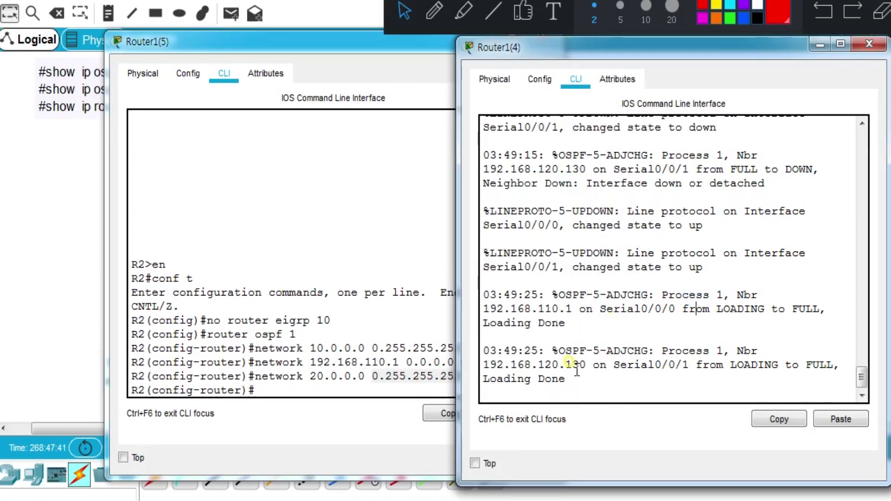
key("Return")
type("en")
key("Return")
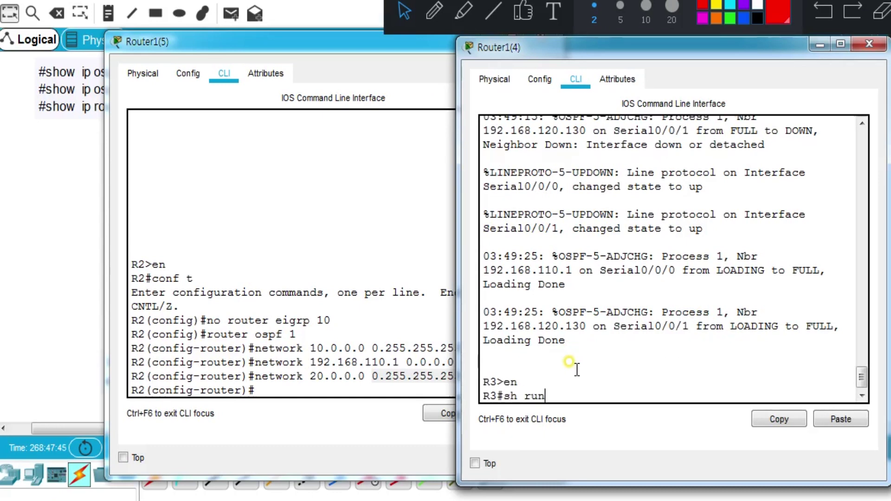
type("sh run")
key("Return")
key("space")
key("space")
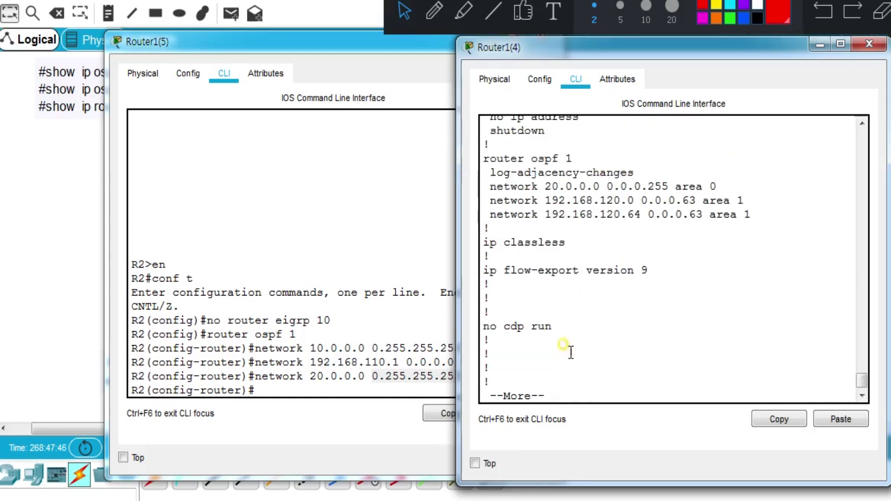
- Leave configuration mode on R2, display the running configuration through its OSPF section, and highlight the last three network statements
left_click(273, 389)
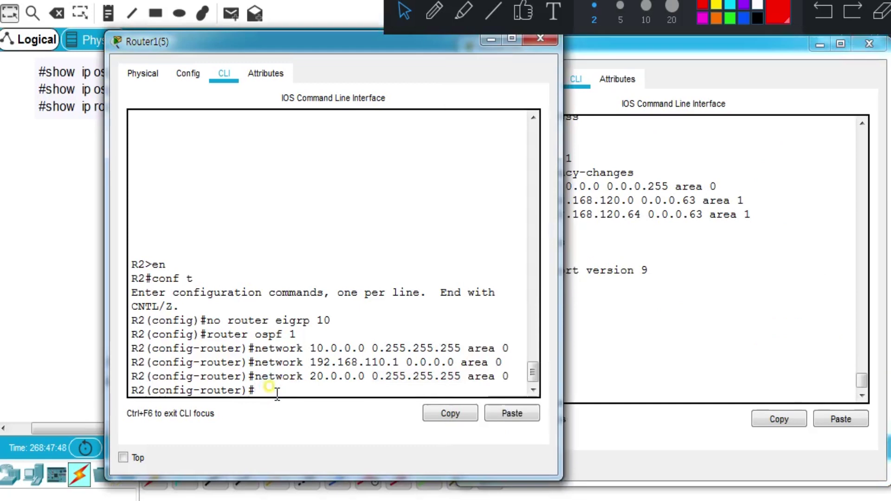
type("end")
key("Return")
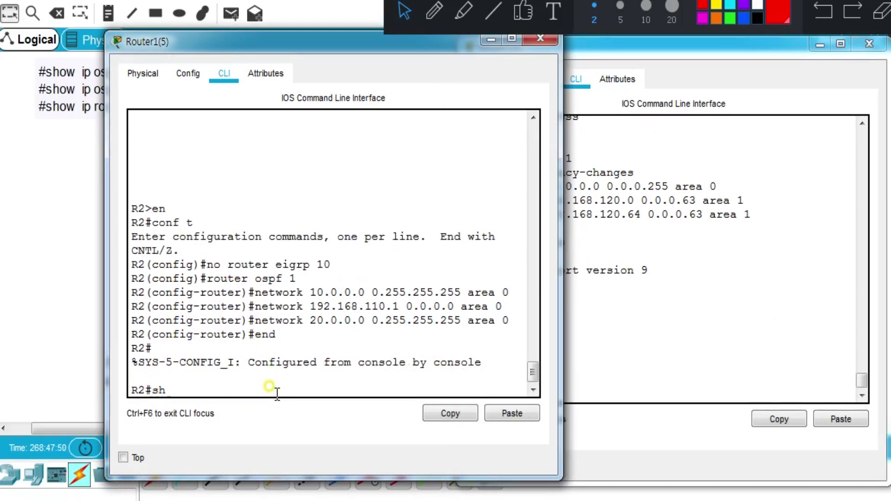
type("sh run")
key("Return")
key("space")
key("space")
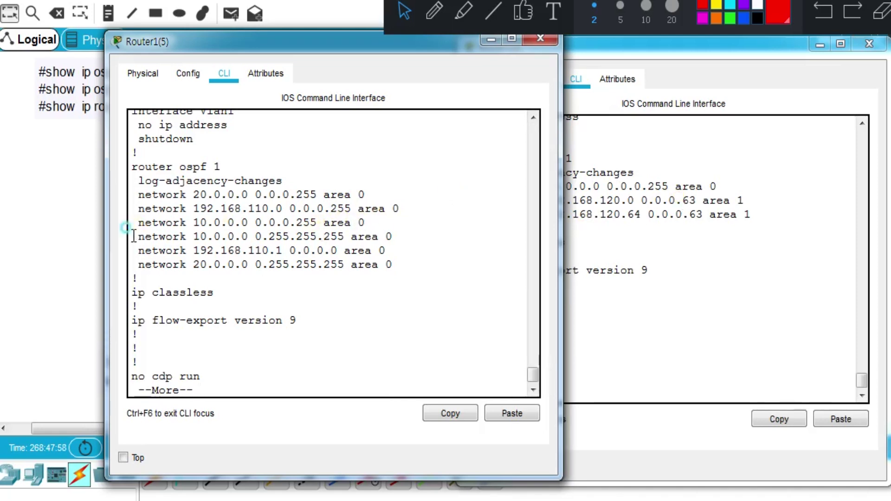
left_click_drag(134, 236, 395, 265)
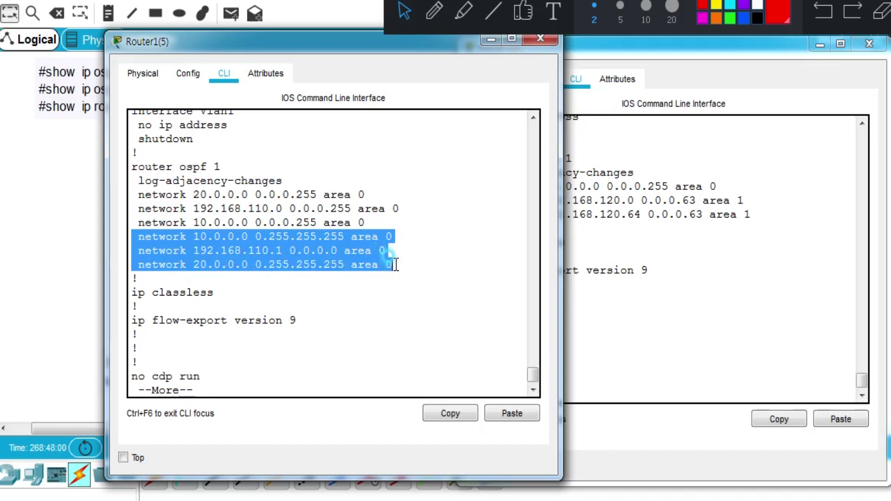
- Finish R2's configuration listing, enter global configuration mode, and remove OSPF process 1
left_click(246, 388)
key("space")
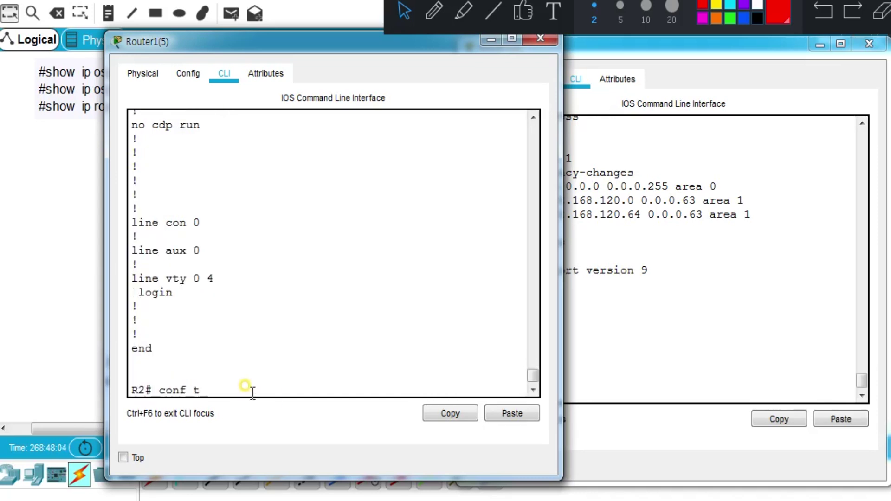
type("conf t")
key("Return")
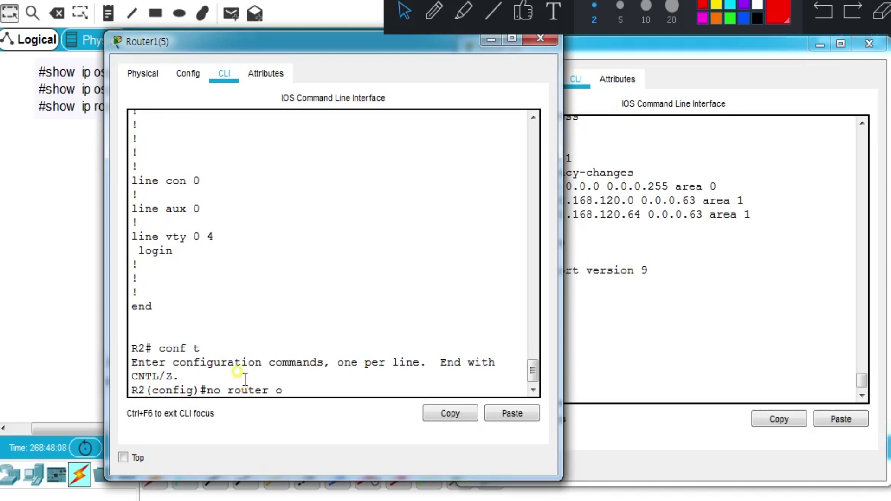
left_click(143, 78)
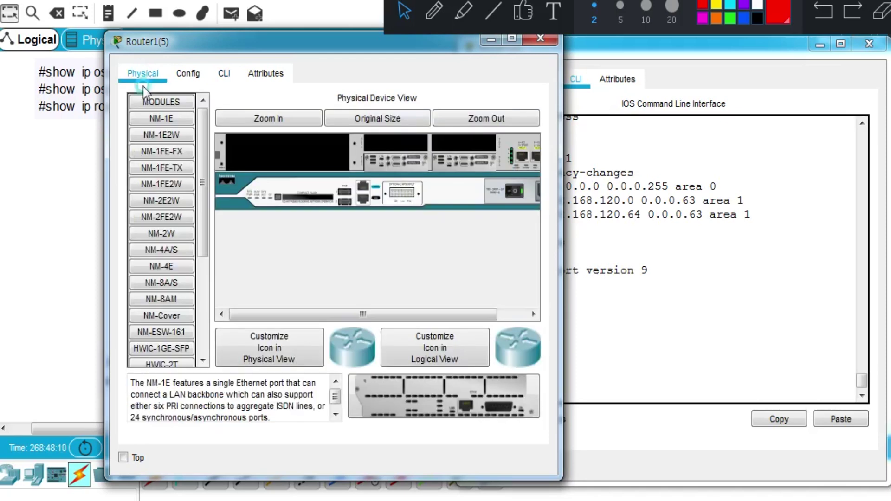
left_click(224, 74)
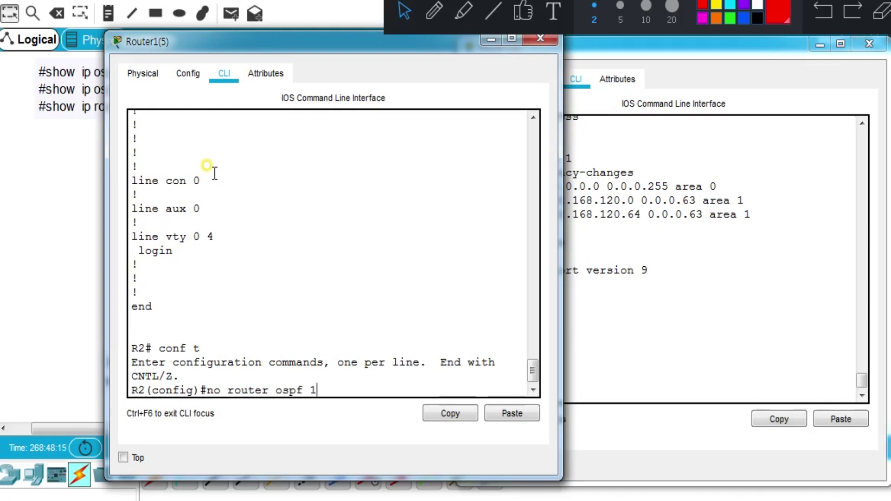
key("Return")
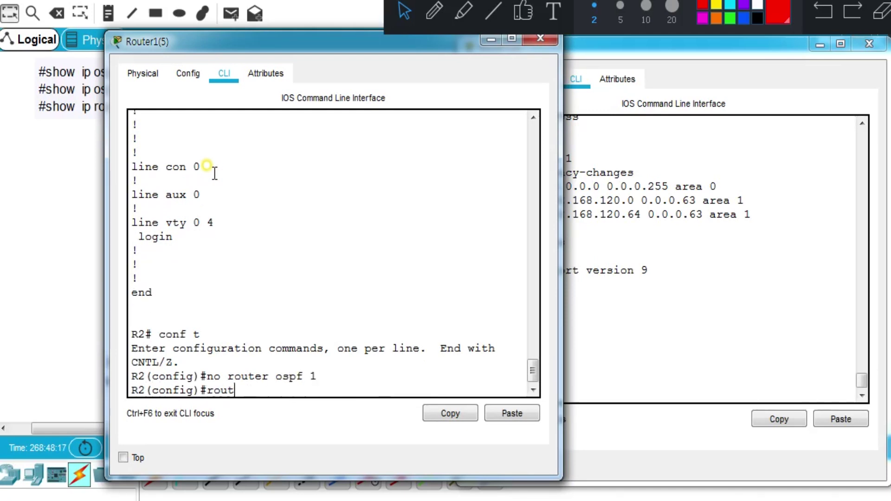
- Recreate OSPF process 1 on R2 and advertise network 10.0.0.0 0.255.255.255 in area 0
type("router ospf 1")
key("Return")
type("net")
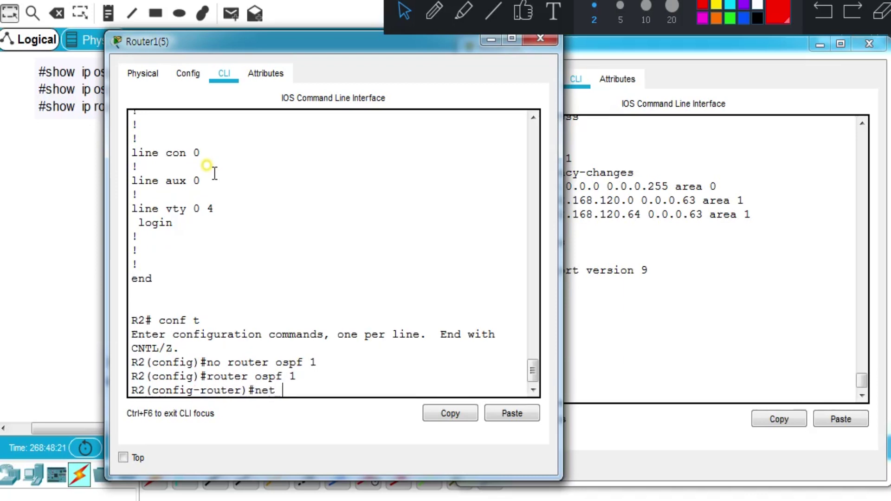
left_click_drag(193, 44, 465, 57)
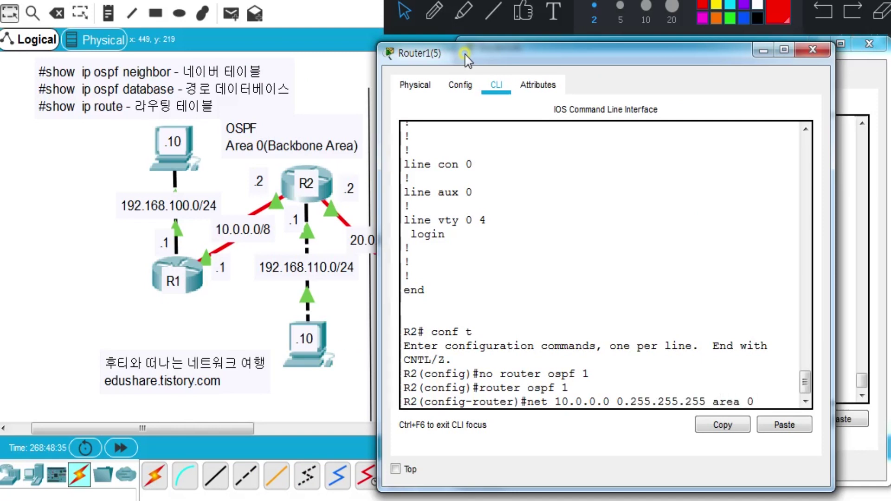
key("Return")
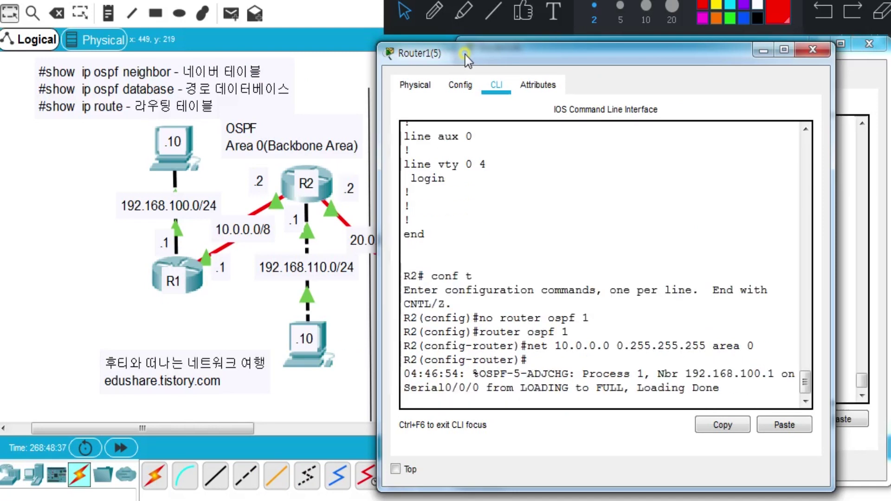
key("Return")
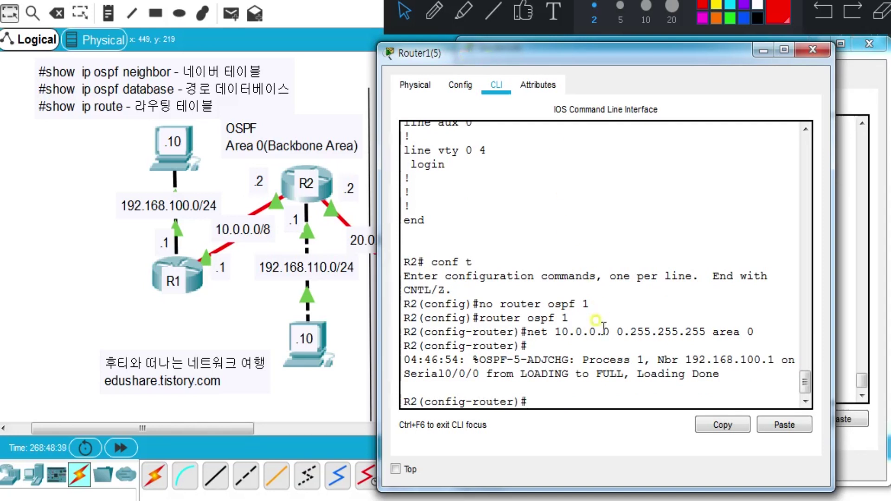
- Advertise R2's LAN in OSPF with network 192.168.110.0 0.0.0.255 area 0, correcting the address syntax
left_click_drag(576, 360, 557, 377)
left_click(537, 398)
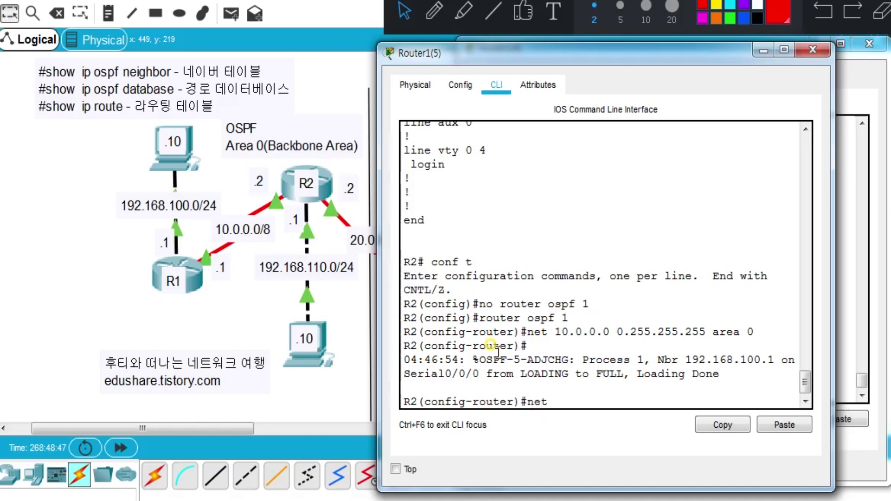
type("net 192.168.110.0. 0.0.")
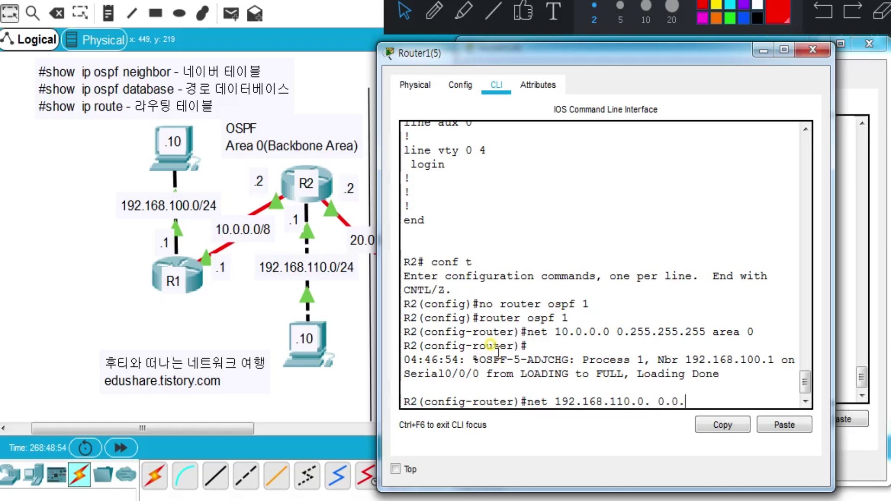
type("0.255 area 0")
key("Return")
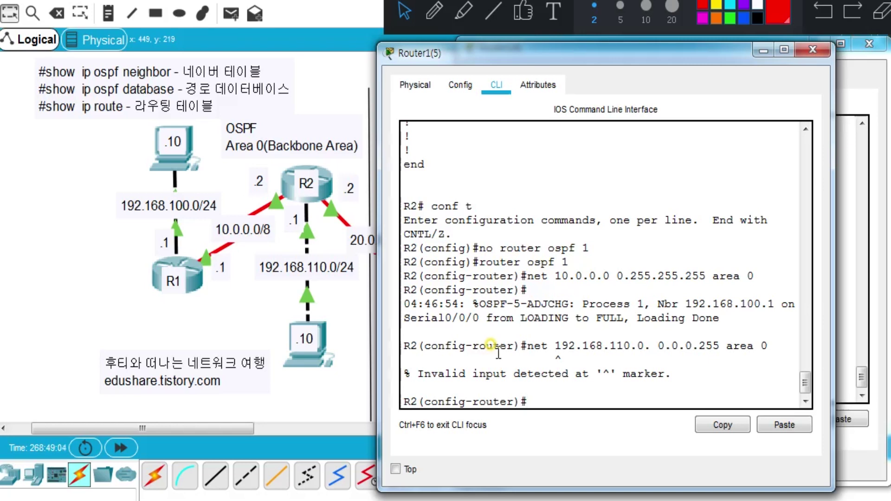
key("Up")
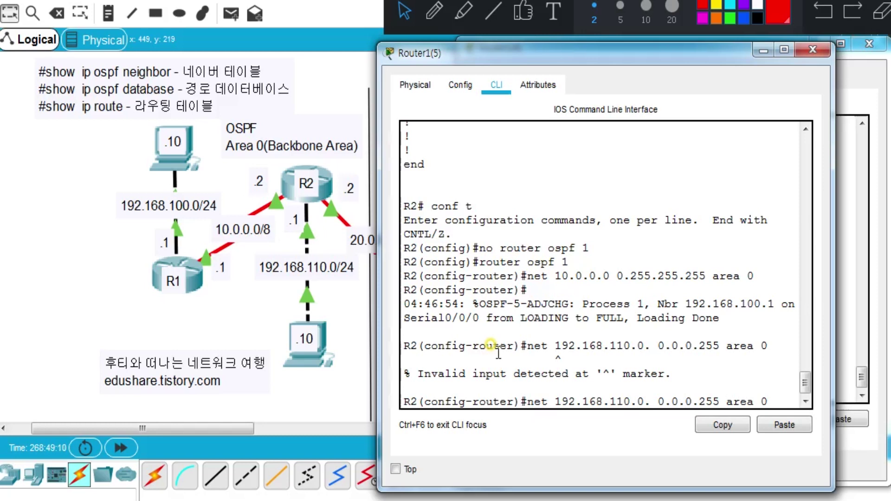
key("BackSpace")
key("Return")
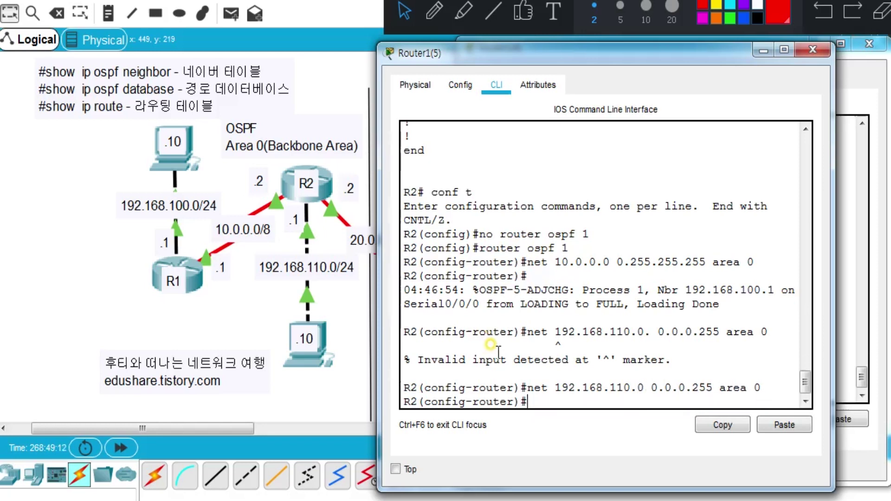
- Advertise network 20.0.0.0 0.255.255.255 in area 0 on R2 and leave configuration mode
type("net 20.0.0.0")
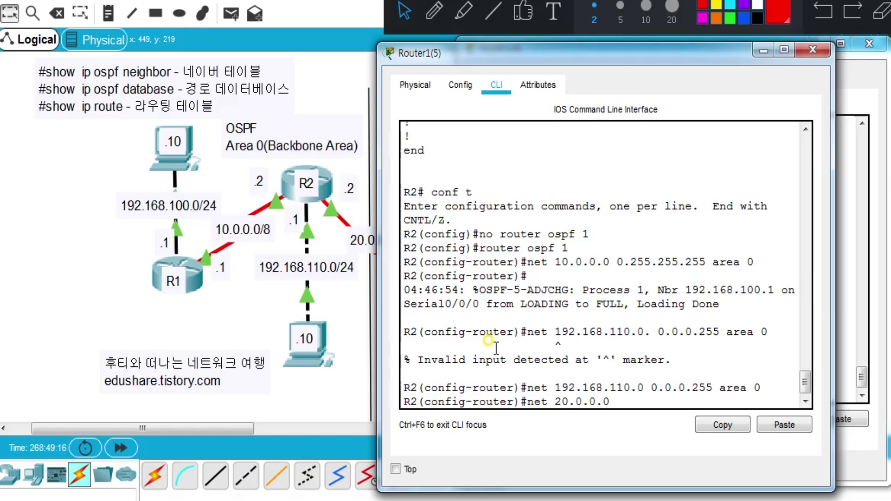
type(" 0.255.255.255 area 0")
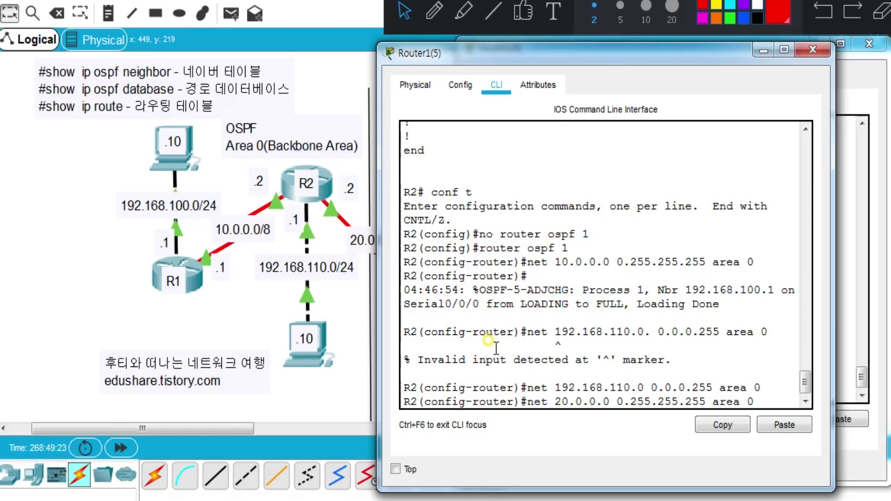
key("Return")
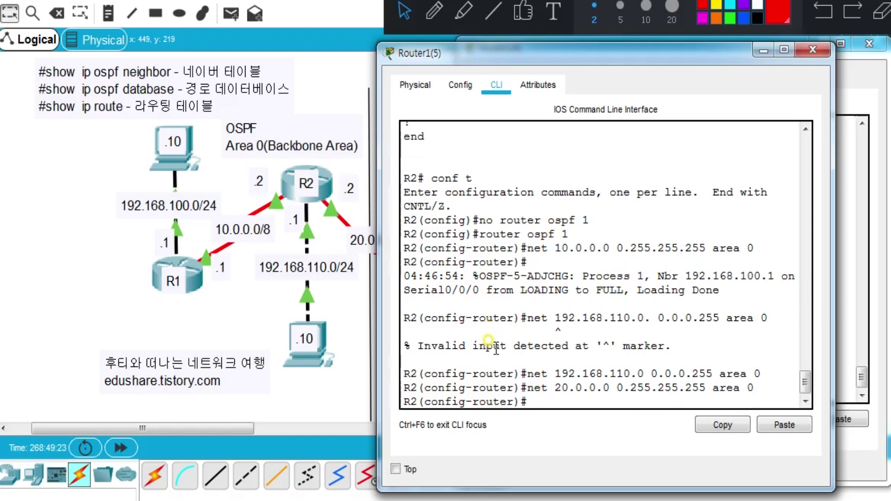
type("end")
key("Return")
key("Return")
- Display R2's running configuration through its OSPF section to check the rebuilt network statements
type("sh ru")
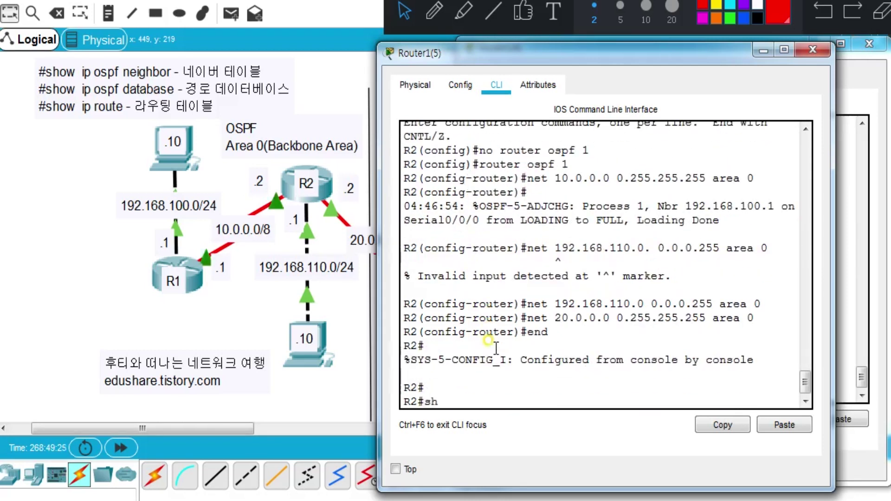
key("Return")
key("space")
key("space")
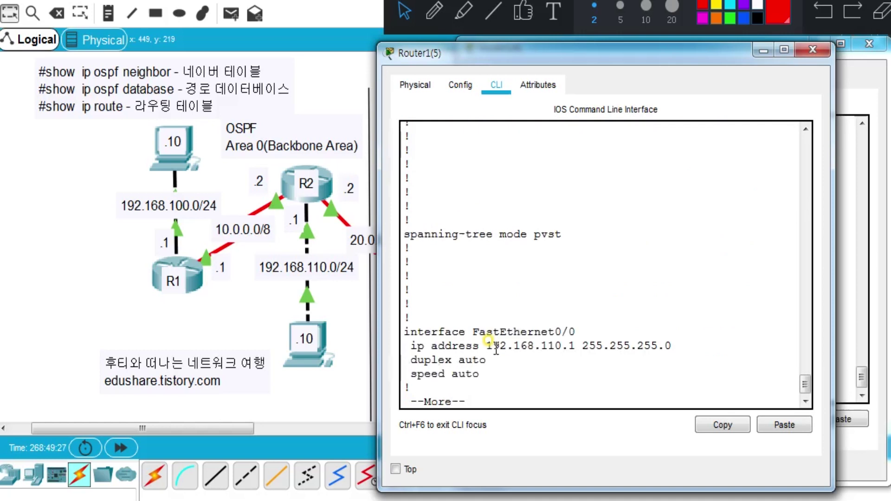
key("space")
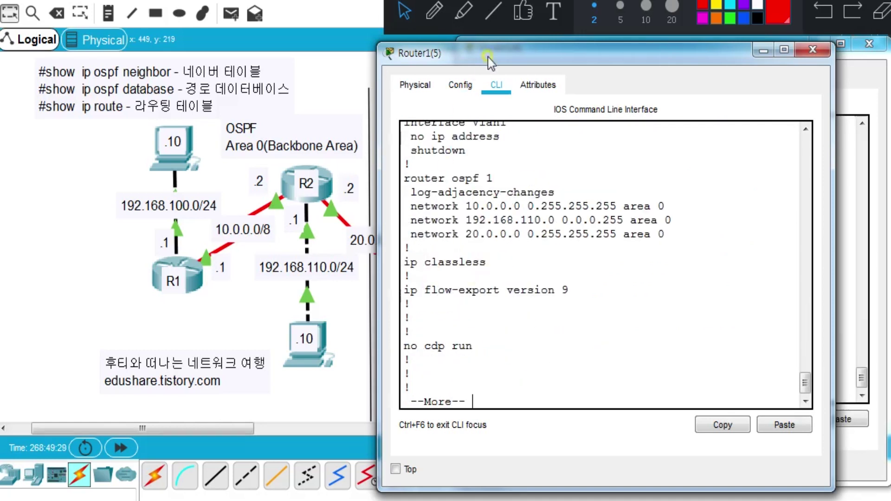
- Place R2's console beside R3's and bring R3's OSPF network statements into view for comparison
left_click_drag(489, 57, 131, 60)
left_click(538, 272)
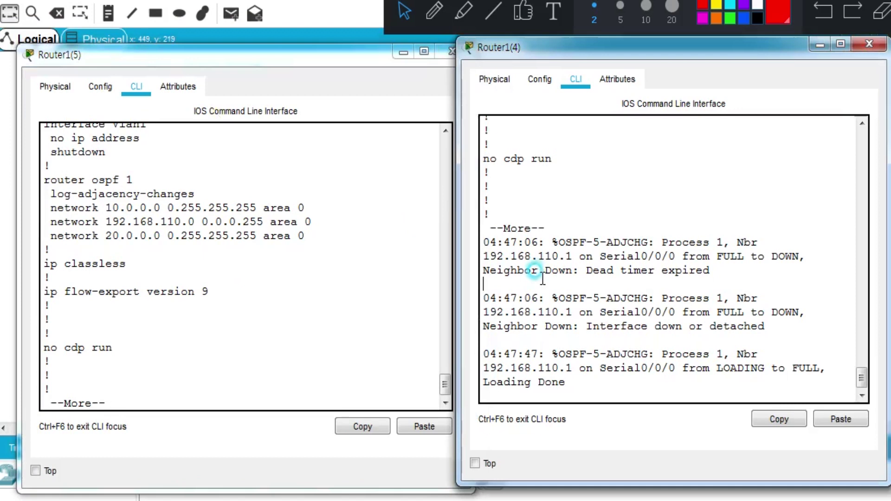
scroll(539, 272, "up", 5)
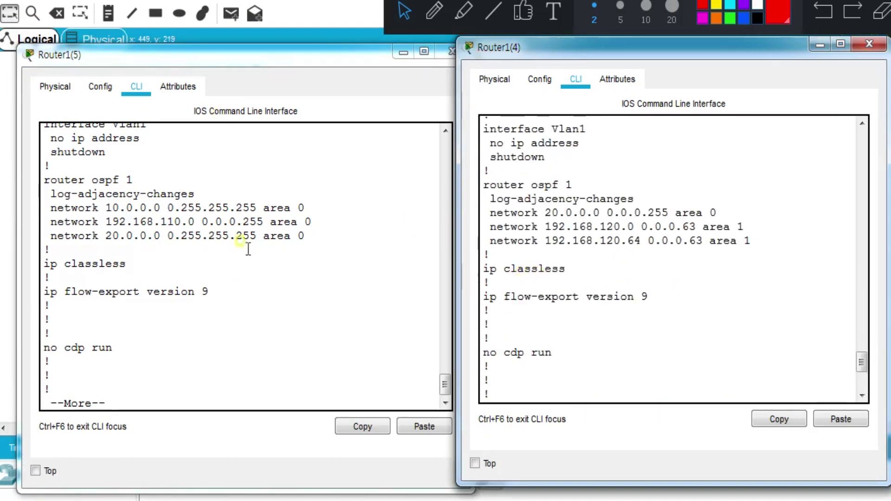
- Label the two router consoles R2 and R3 with red handwritten pen annotations
left_click(432, 13)
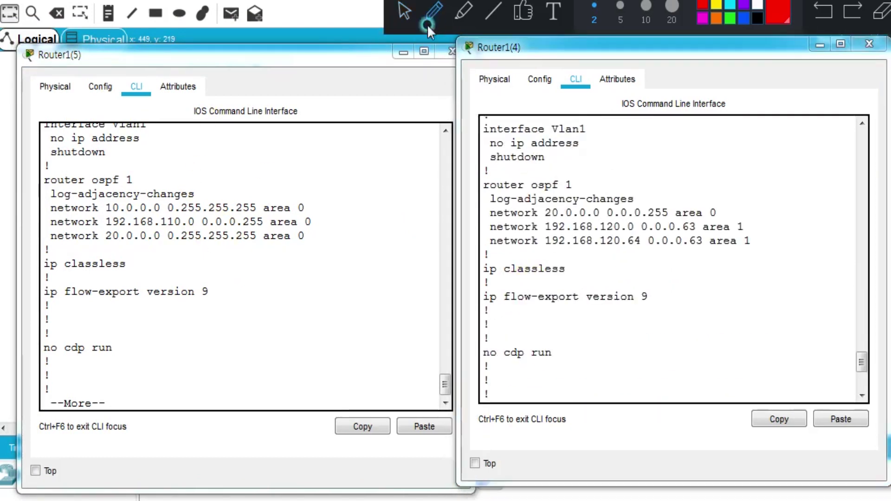
mouse_move(314, 110)
left_mouse_down()
mouse_move(311, 162)
mouse_move(335, 152)
left_mouse_up()
left_click_drag(340, 126, 372, 151)
mouse_move(710, 143)
left_mouse_down()
mouse_move(706, 185)
mouse_move(706, 174)
mouse_move(729, 179)
left_mouse_up()
mouse_move(744, 139)
left_mouse_down()
mouse_move(782, 173)
mouse_move(759, 191)
left_mouse_up()
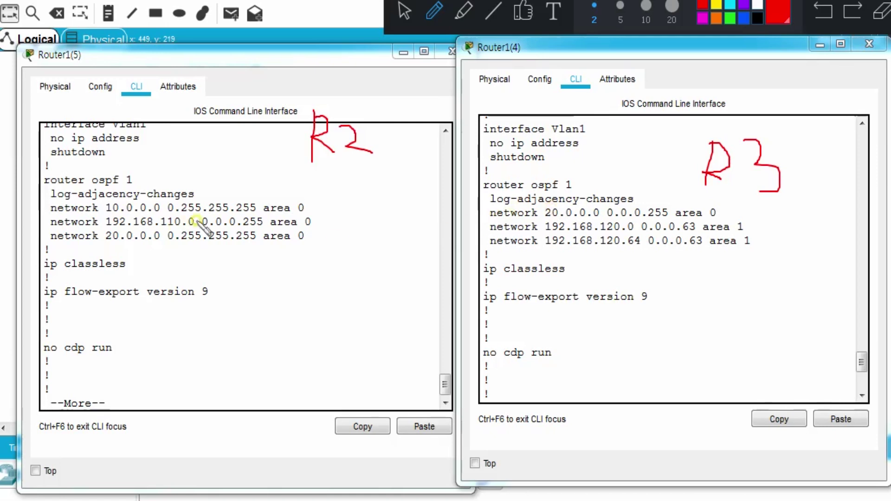
- Underline the 20.0.0.0 network and its area 0 in both consoles' OSPF configurations, and clear all pen marks
left_click_drag(98, 241, 170, 245)
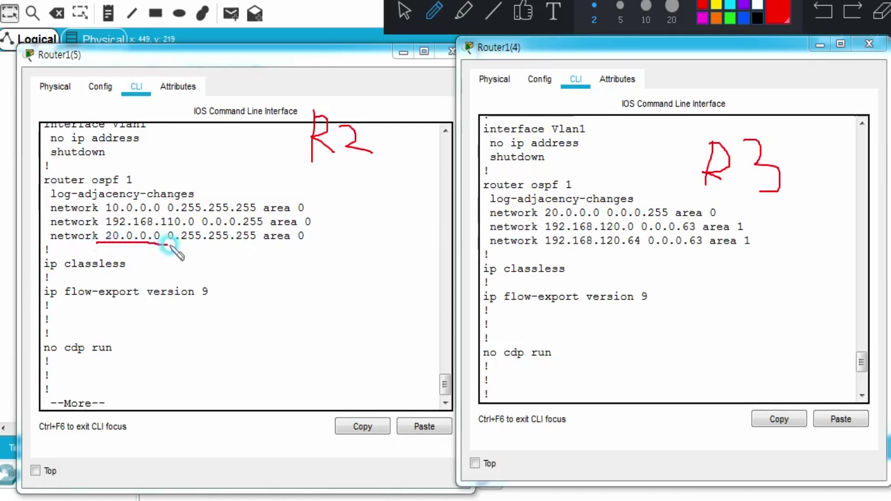
left_click_drag(264, 242, 308, 240)
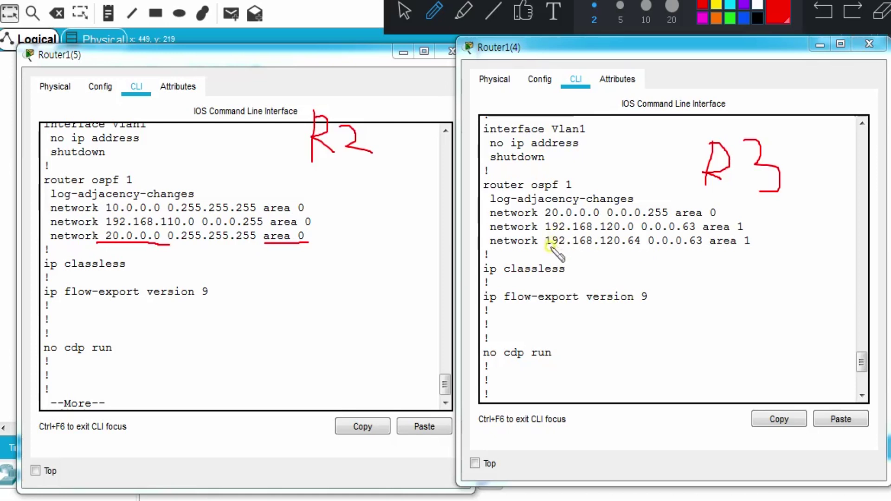
left_click_drag(545, 216, 603, 216)
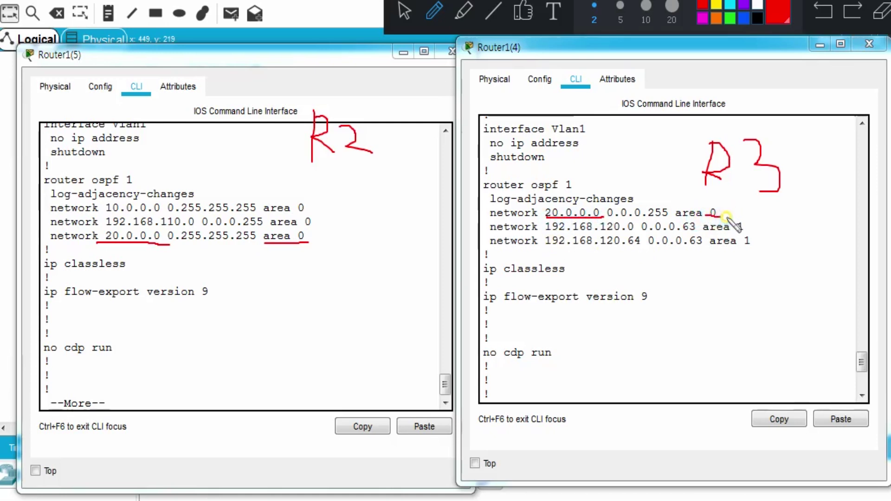
mouse_move(721, 216)
left_mouse_down()
mouse_move(696, 215)
mouse_move(716, 215)
left_mouse_up()
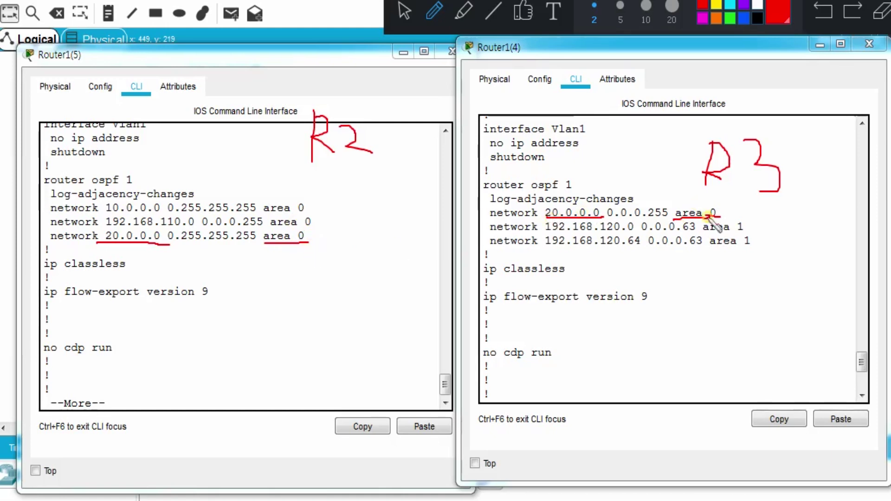
left_click_drag(716, 192, 715, 207)
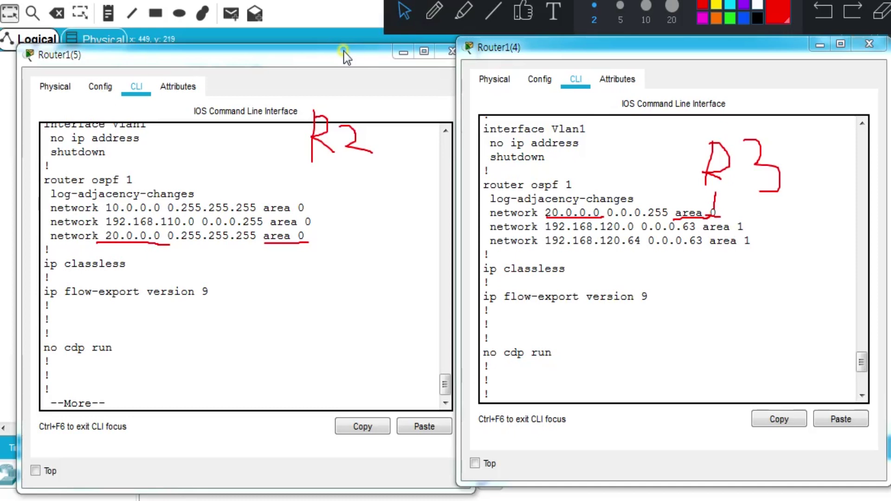
left_click(834, 14)
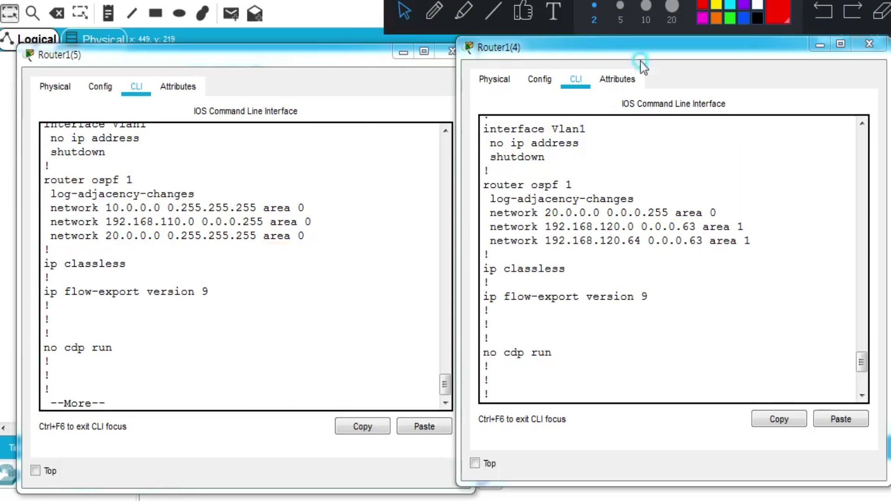
- Finish R2's configuration listing, display its IP routing table, and widen the console so each route fits on one line
left_click(336, 54)
left_click_drag(371, 55, 793, 47)
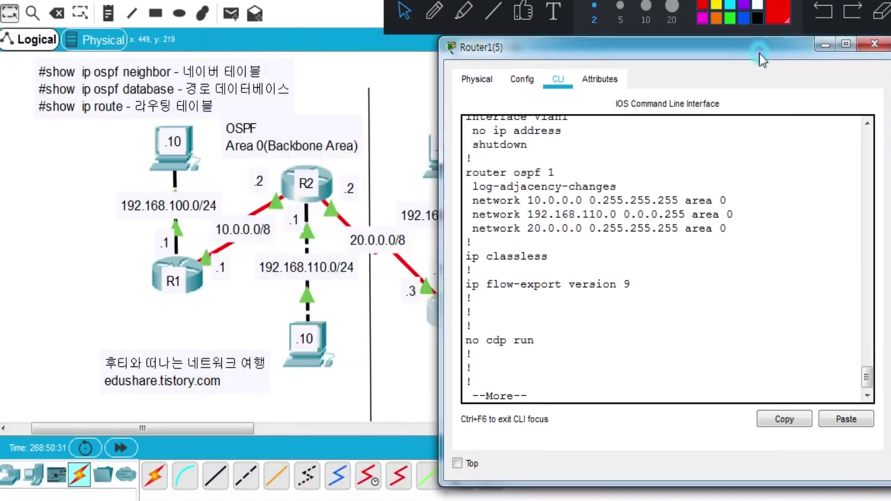
key("space")
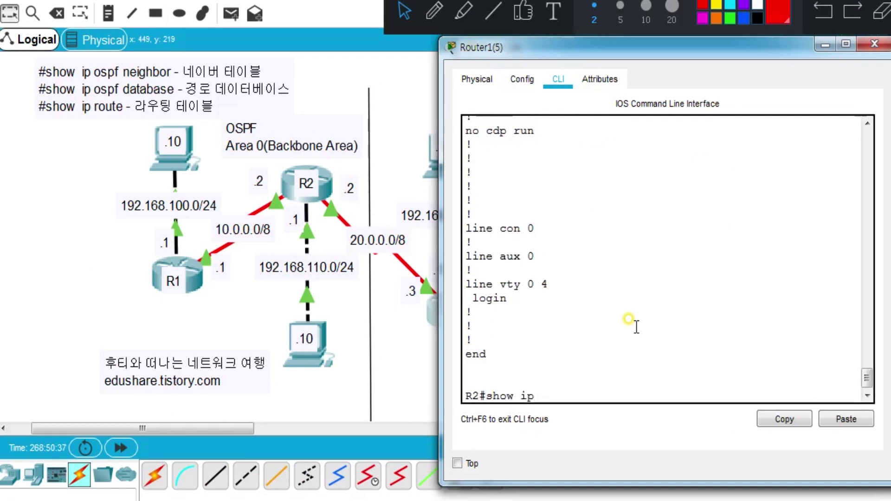
type("show ip route")
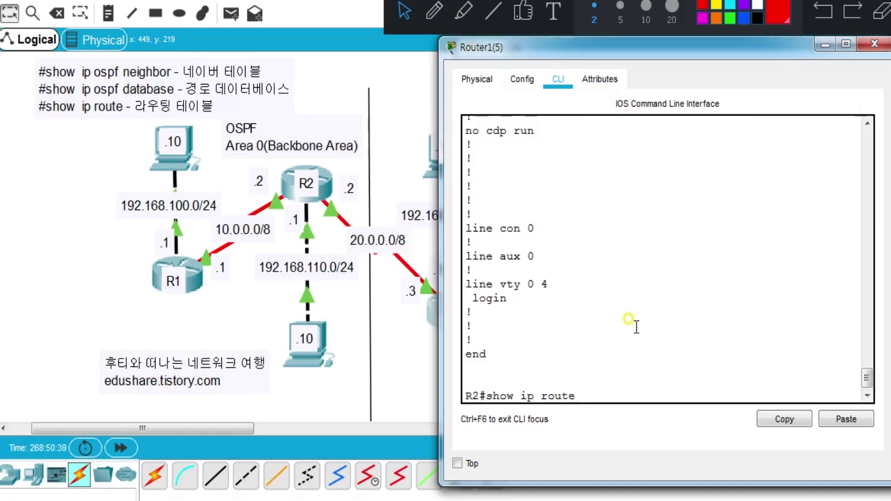
key("Return")
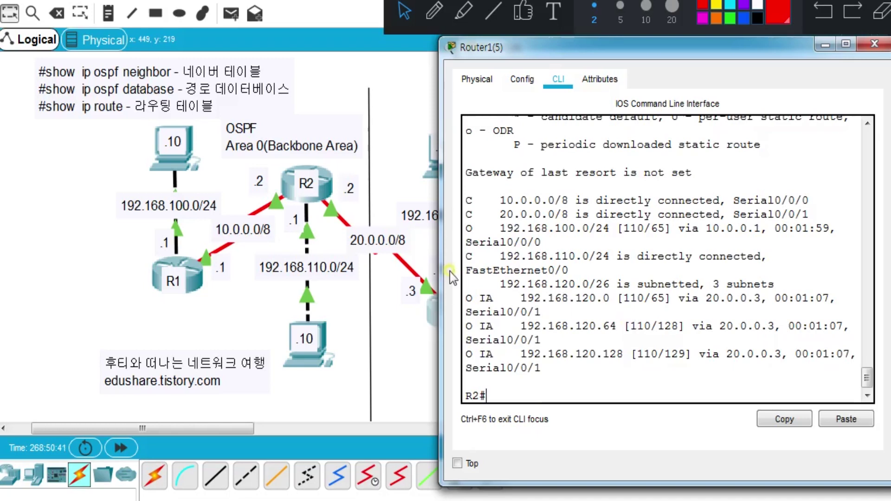
left_click_drag(443, 265, 333, 264)
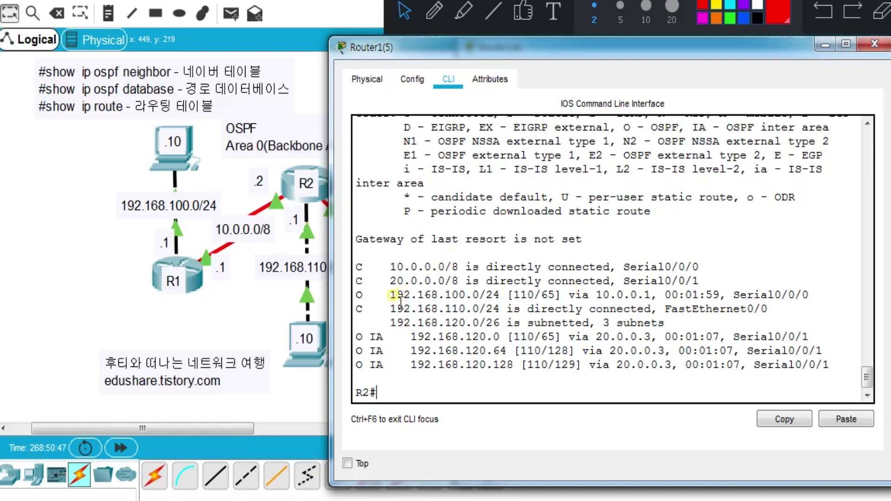
- Mark the O code and /24 prefix of the 192.168.100.0 route in red pen, and bracket the three O IA routes
double_click(359, 295)
left_click(434, 13)
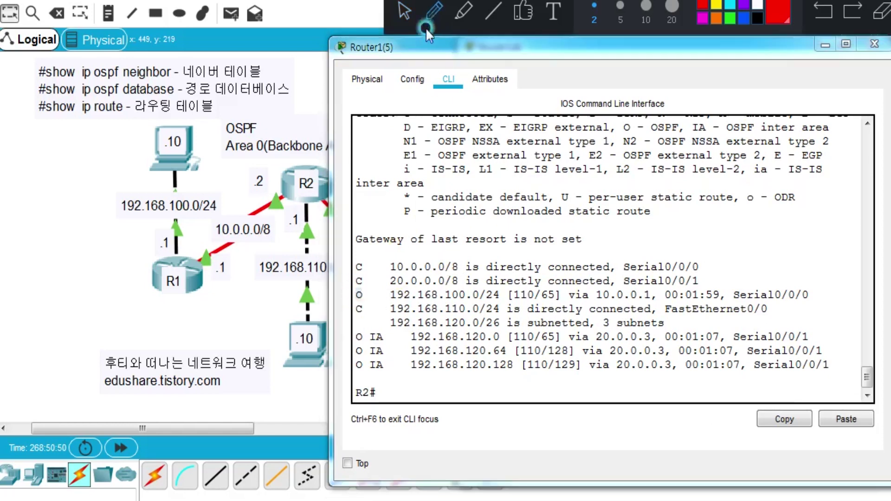
left_click_drag(349, 300, 367, 300)
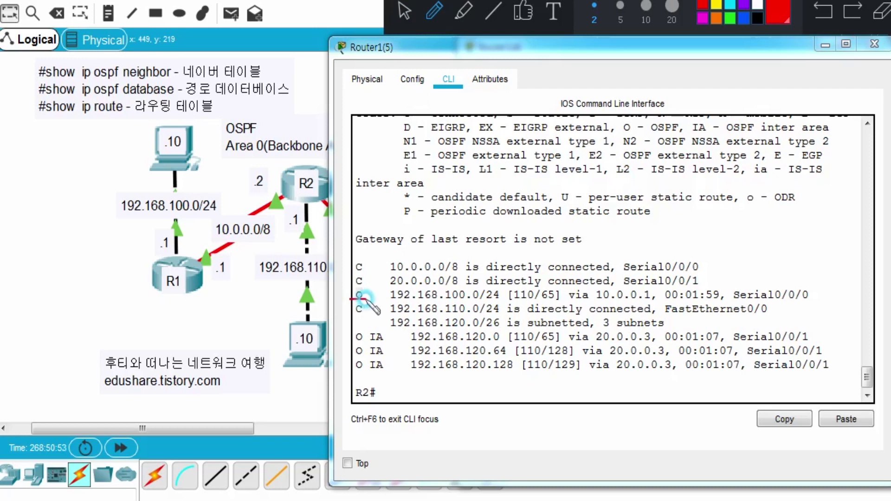
mouse_move(357, 335)
left_mouse_down()
mouse_move(347, 350)
mouse_move(355, 368)
left_mouse_up()
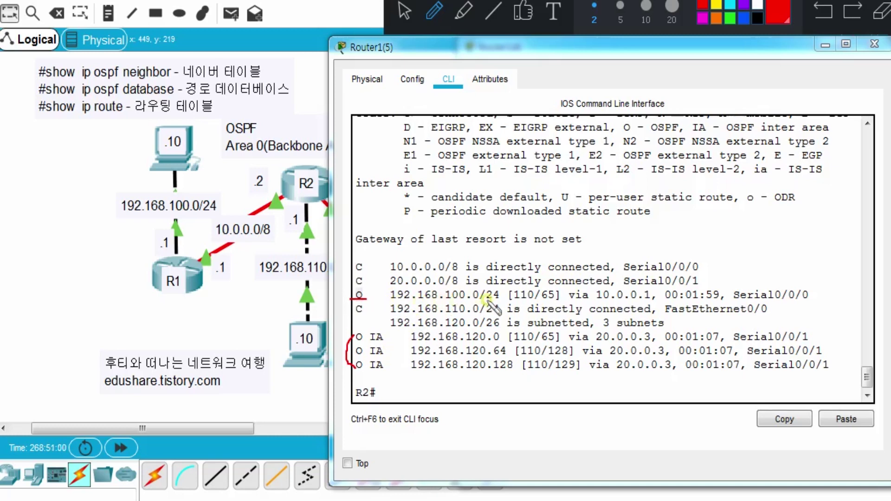
left_click_drag(498, 300, 475, 301)
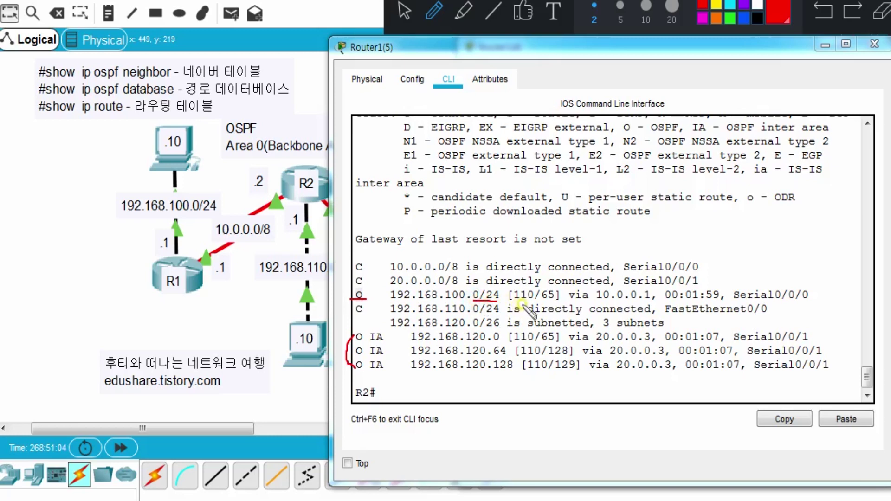
- Circle 110 in the 192.168.100.0 route as AD, label its 65 as M, and write the costs 64 and 1 alongside
mouse_move(524, 306)
left_mouse_down()
mouse_move(510, 297)
mouse_move(515, 277)
mouse_move(534, 284)
mouse_move(523, 310)
mouse_move(514, 292)
mouse_move(544, 245)
mouse_move(540, 260)
mouse_move(545, 247)
mouse_move(549, 261)
mouse_move(550, 251)
mouse_move(561, 255)
mouse_move(552, 264)
left_mouse_up()
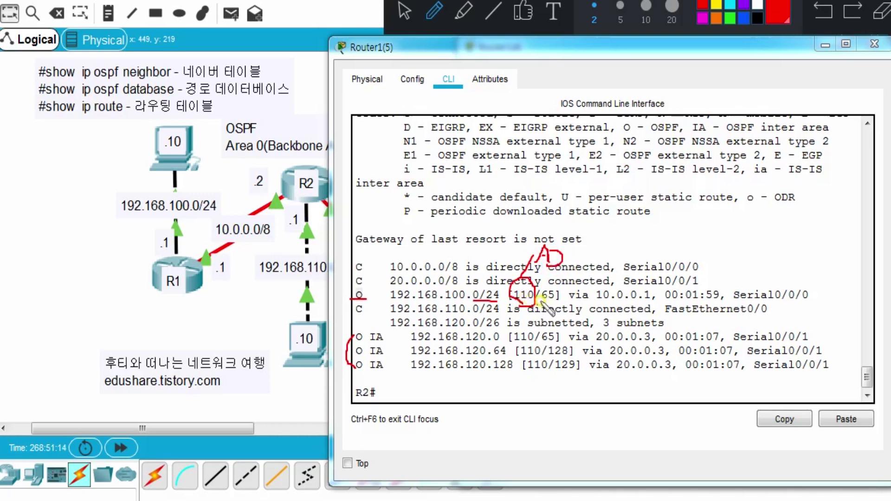
mouse_move(542, 304)
left_mouse_down()
mouse_move(562, 307)
mouse_move(622, 253)
mouse_move(645, 248)
left_mouse_up()
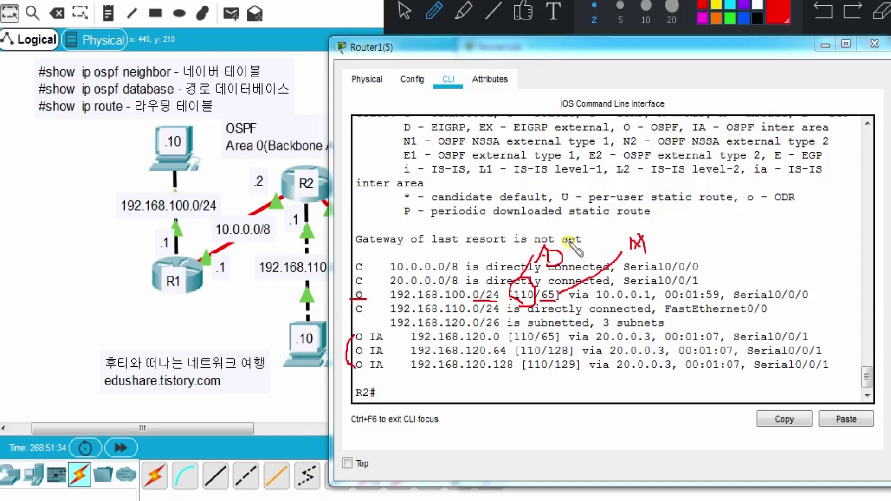
mouse_move(703, 227)
left_mouse_down()
mouse_move(694, 248)
mouse_move(716, 241)
mouse_move(709, 250)
left_mouse_up()
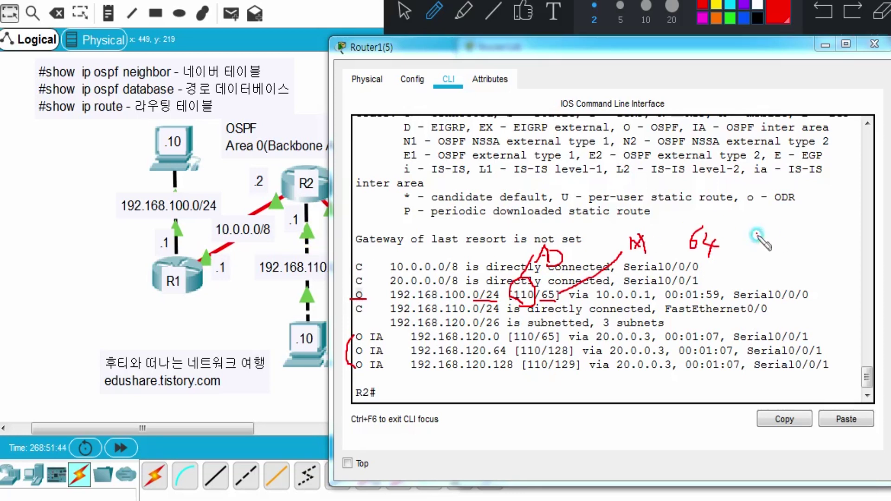
left_click_drag(756, 234, 756, 253)
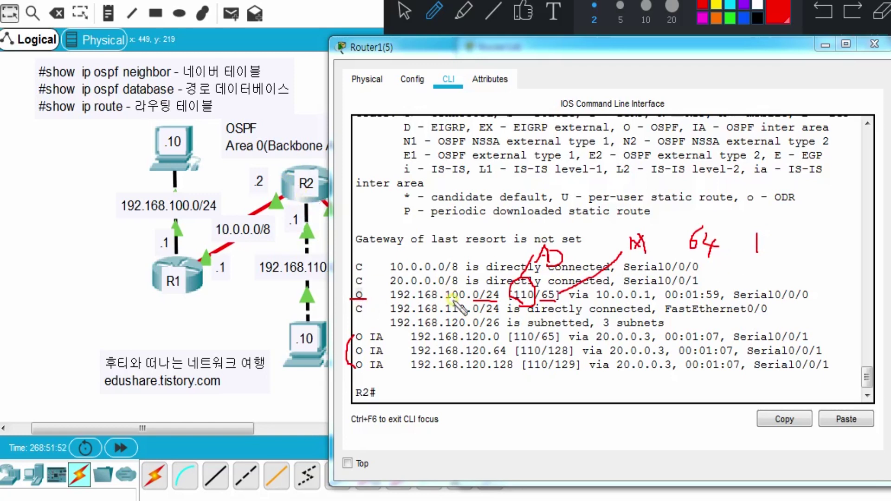
- Mark the 192.168.100.0/24 network in the route and topology, annotating the R2-R1 link with 64, R1's LAN with 1, and a plus sign
left_click_drag(447, 298, 474, 299)
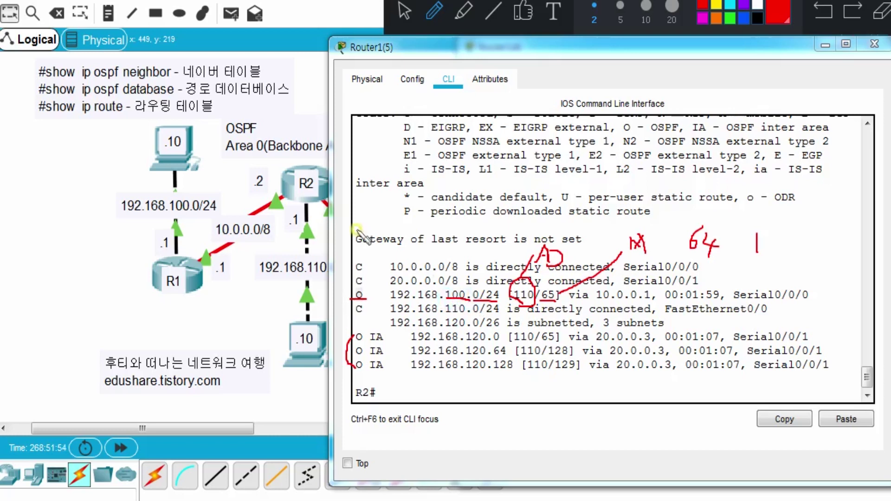
mouse_move(215, 207)
left_mouse_down()
mouse_move(188, 214)
mouse_move(161, 205)
mouse_move(218, 207)
left_mouse_up()
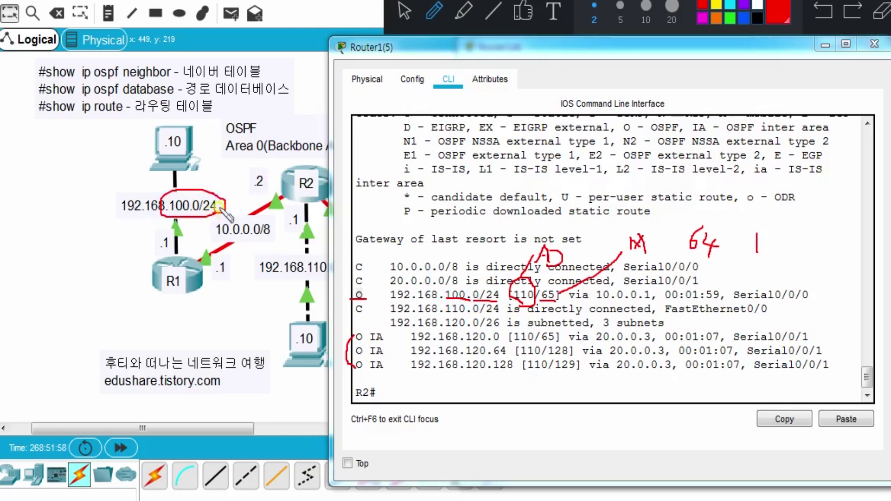
mouse_move(276, 206)
left_mouse_down()
mouse_move(279, 243)
mouse_move(216, 257)
mouse_move(242, 265)
mouse_move(264, 258)
mouse_move(259, 267)
mouse_move(284, 258)
mouse_move(258, 275)
left_mouse_up()
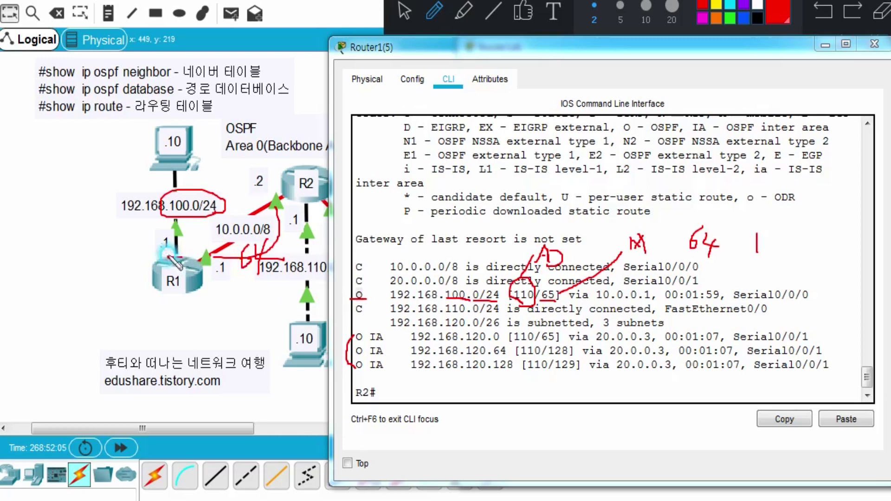
mouse_move(168, 259)
left_mouse_down()
mouse_move(178, 247)
mouse_move(186, 261)
left_mouse_up()
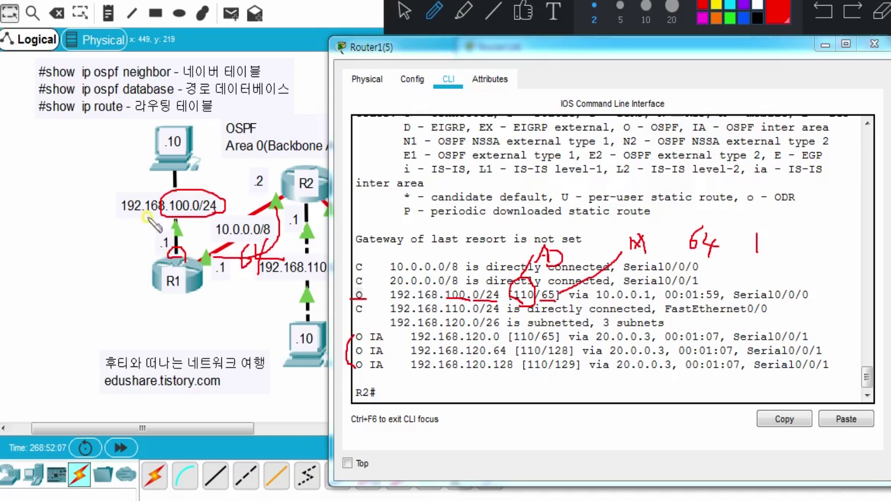
left_click_drag(147, 218, 139, 241)
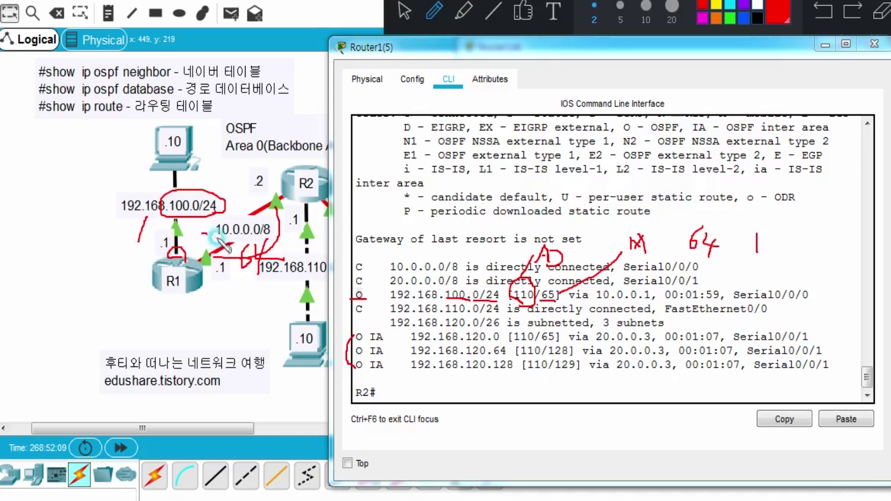
left_click_drag(202, 261, 218, 234)
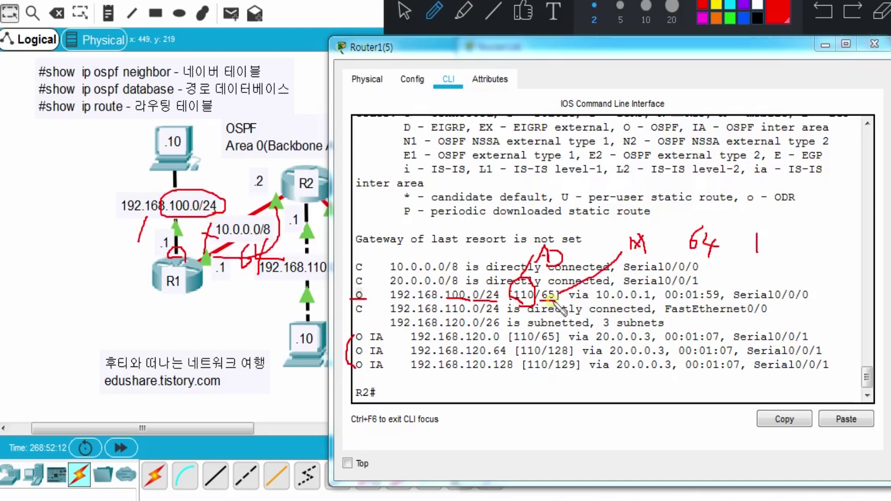
- Box the 65 metric and O code of the 192.168.100.0 route, and underline O - OSPF, IA and inter area in the legend
mouse_move(544, 291)
left_mouse_down()
mouse_move(541, 299)
mouse_move(556, 289)
mouse_move(557, 300)
left_mouse_up()
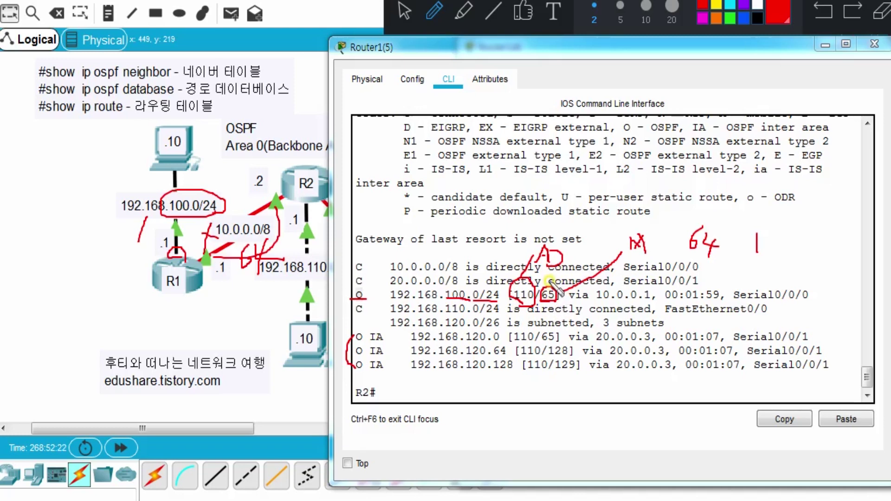
left_click_drag(619, 133, 679, 132)
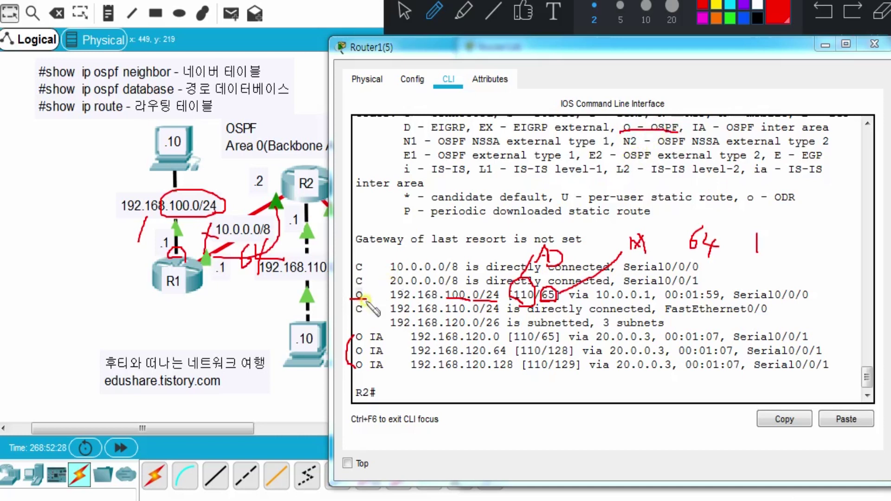
mouse_move(349, 299)
left_mouse_down()
mouse_move(350, 289)
mouse_move(368, 290)
mouse_move(368, 301)
mouse_move(350, 301)
left_mouse_up()
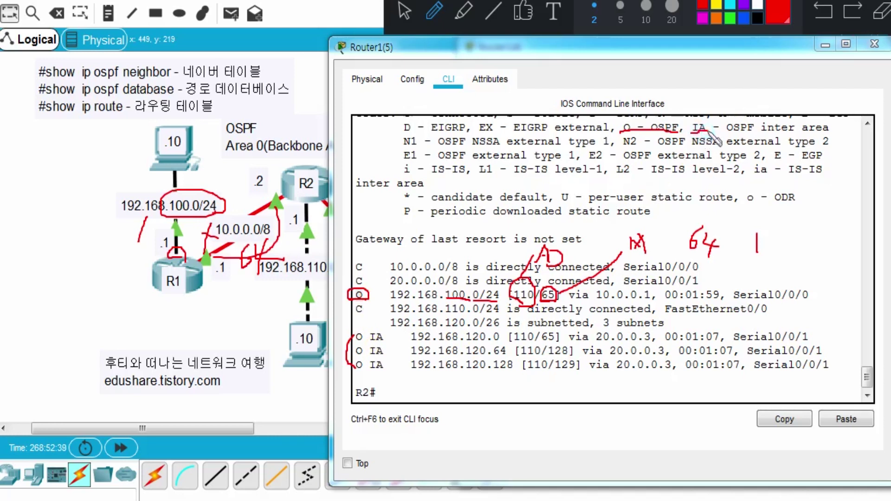
left_click_drag(692, 133, 707, 132)
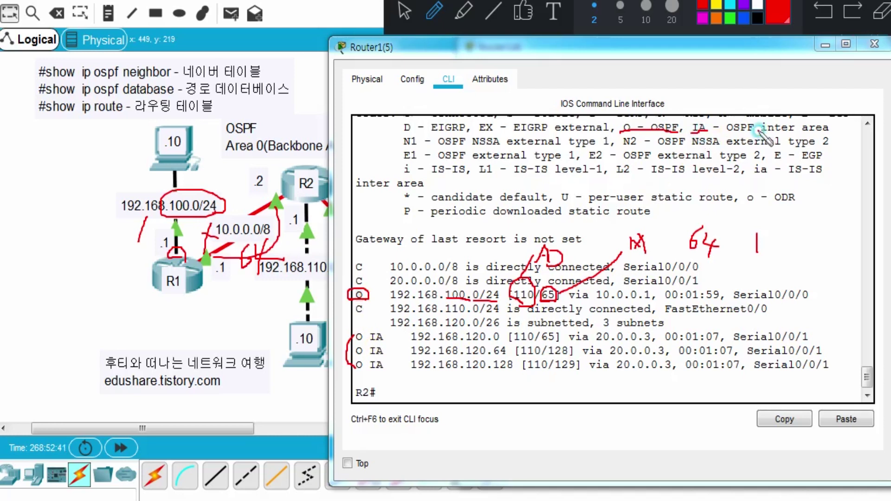
left_click_drag(762, 134, 830, 134)
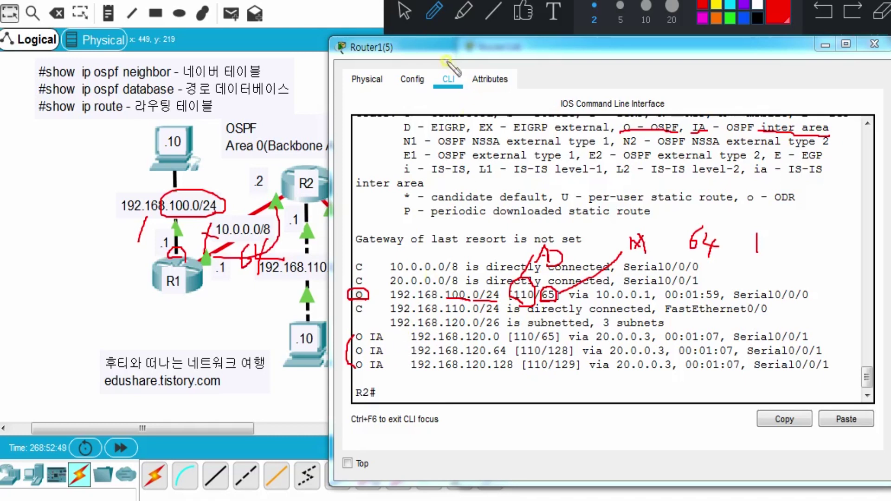
- Minimize the other router window behind R2's console and reposition the console beside the Area 0 topology
left_click(406, 12)
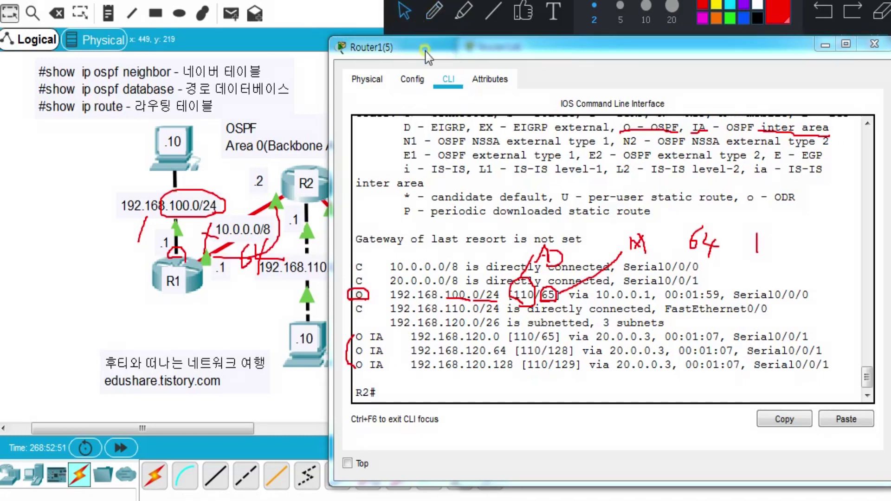
left_click_drag(425, 51, 612, 49)
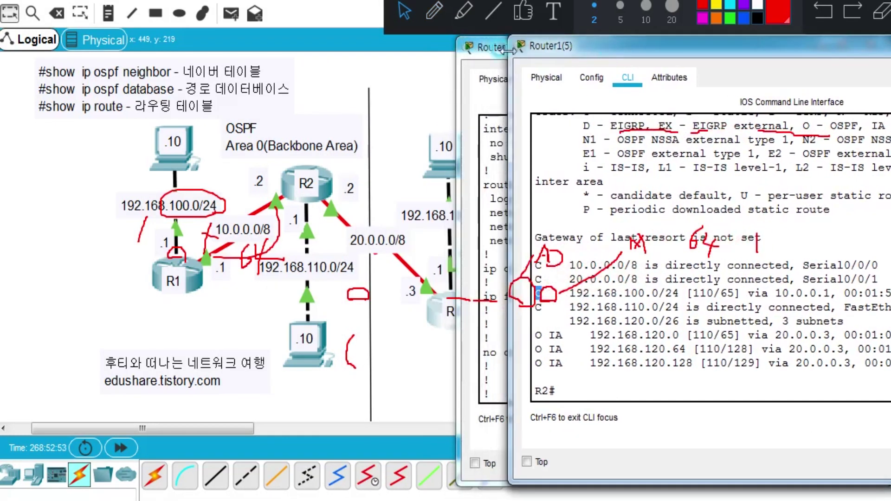
left_click(492, 52)
left_click(818, 46)
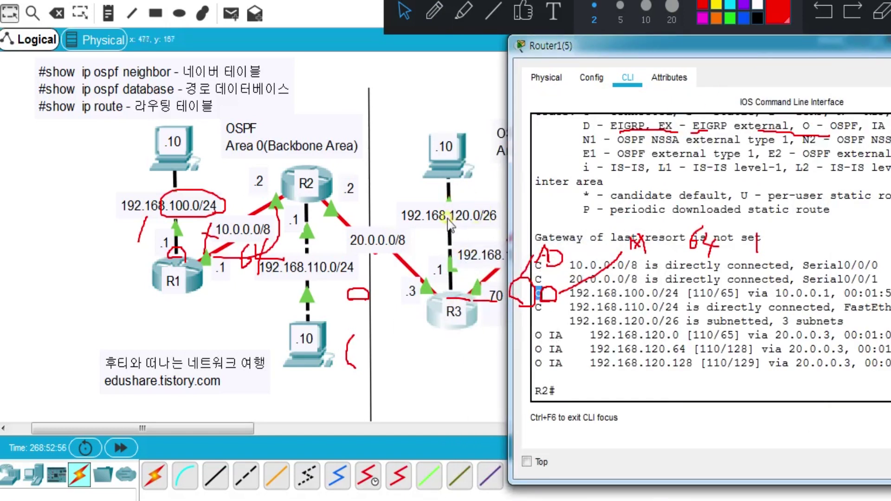
left_click_drag(633, 91, 366, 348)
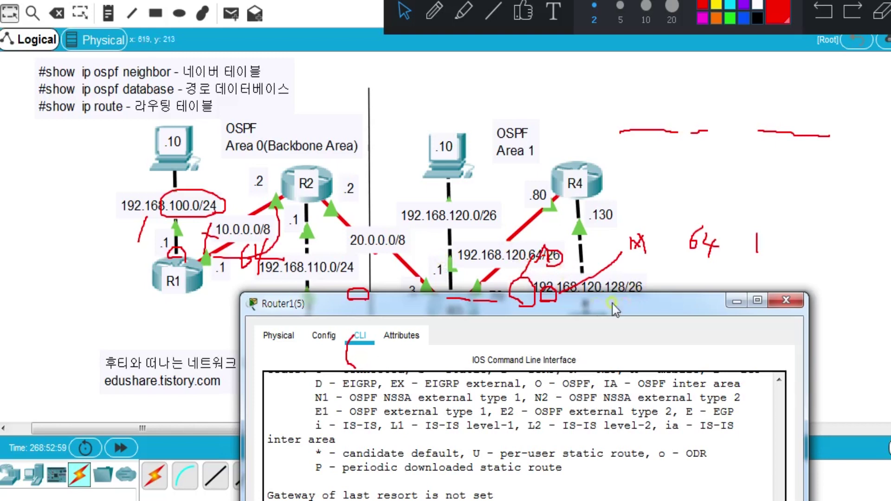
left_click_drag(590, 306, 744, 53)
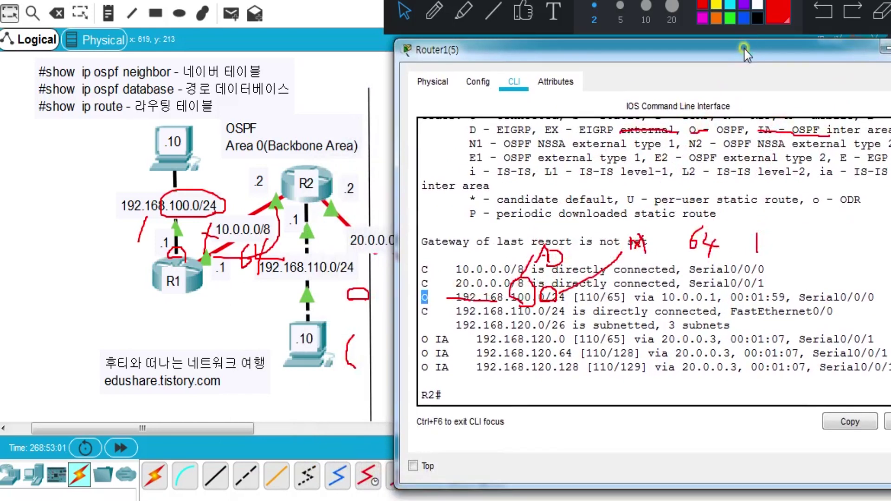
- Underline 120.0, 120.64 and 120.128 in the inter-area routes in red pen and circle their IA codes
left_click(432, 13)
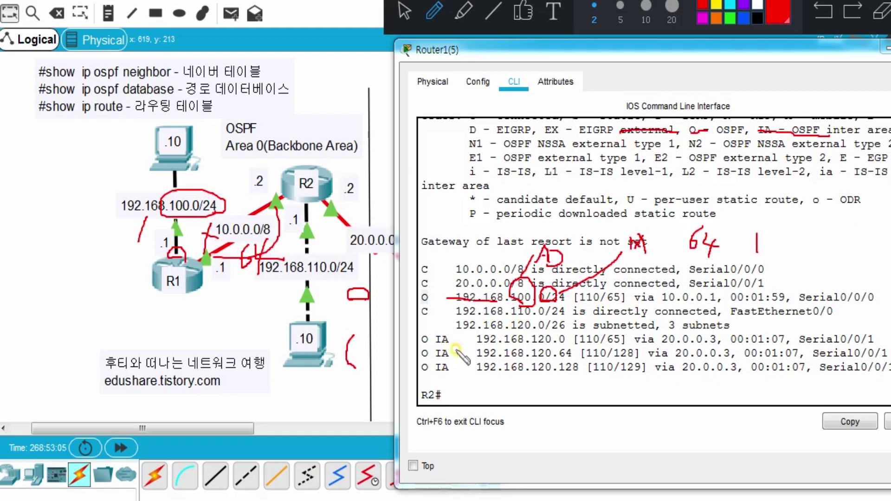
mouse_move(520, 344)
left_mouse_down()
mouse_move(565, 343)
mouse_move(579, 377)
left_mouse_up()
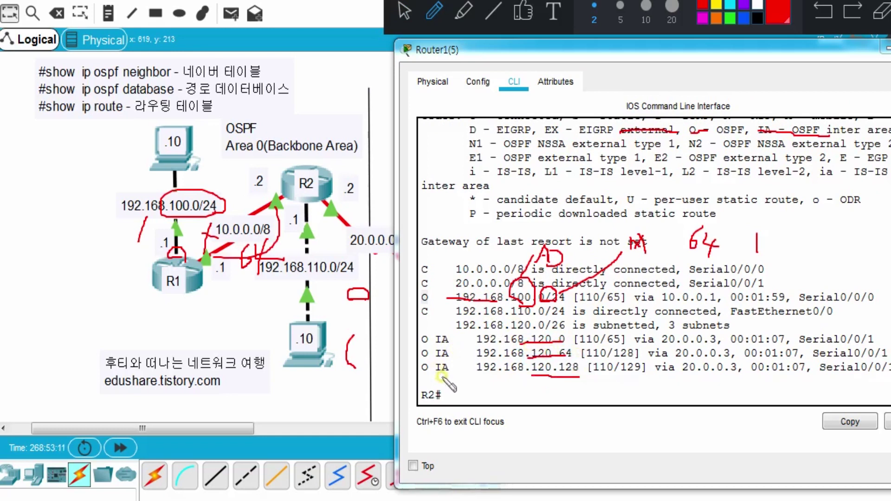
mouse_move(447, 380)
left_mouse_down()
mouse_move(431, 379)
mouse_move(431, 344)
mouse_move(458, 344)
mouse_move(457, 375)
left_mouse_up()
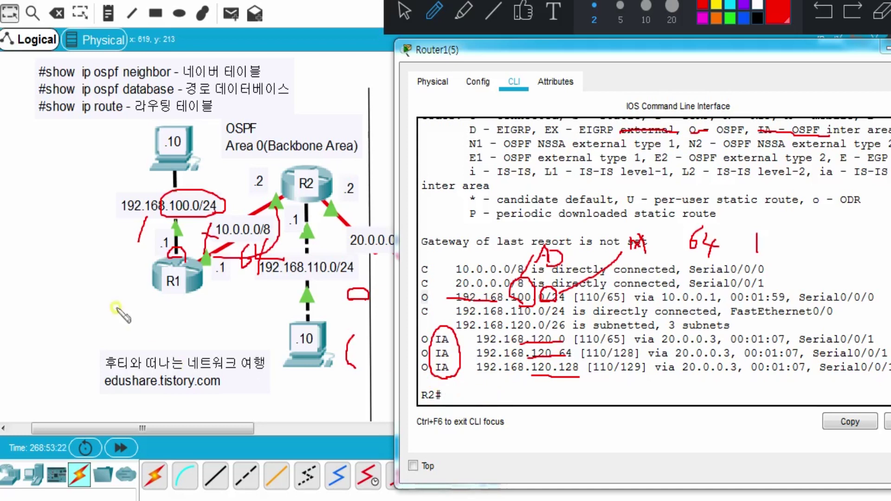
- Sketch a circled R5 linked to R1, label it rip, eigrp, and add an annotated curved line from R5 to R1
mouse_move(139, 273)
left_mouse_down()
mouse_move(46, 325)
mouse_move(37, 358)
mouse_move(12, 313)
mouse_move(40, 352)
mouse_move(21, 334)
mouse_move(18, 348)
mouse_move(17, 332)
mouse_move(24, 324)
mouse_move(35, 339)
mouse_move(29, 348)
mouse_move(26, 327)
mouse_move(37, 321)
left_mouse_up()
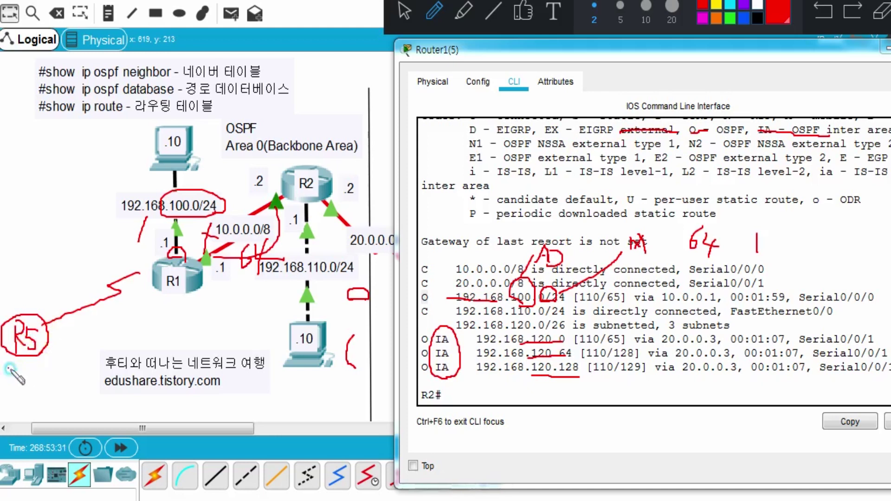
mouse_move(10, 369)
left_mouse_down()
mouse_move(11, 384)
mouse_move(24, 371)
mouse_move(33, 400)
mouse_move(28, 364)
mouse_move(43, 384)
mouse_move(78, 371)
mouse_move(79, 385)
mouse_move(67, 393)
mouse_move(84, 371)
mouse_move(83, 383)
mouse_move(109, 369)
mouse_move(98, 407)
left_mouse_up()
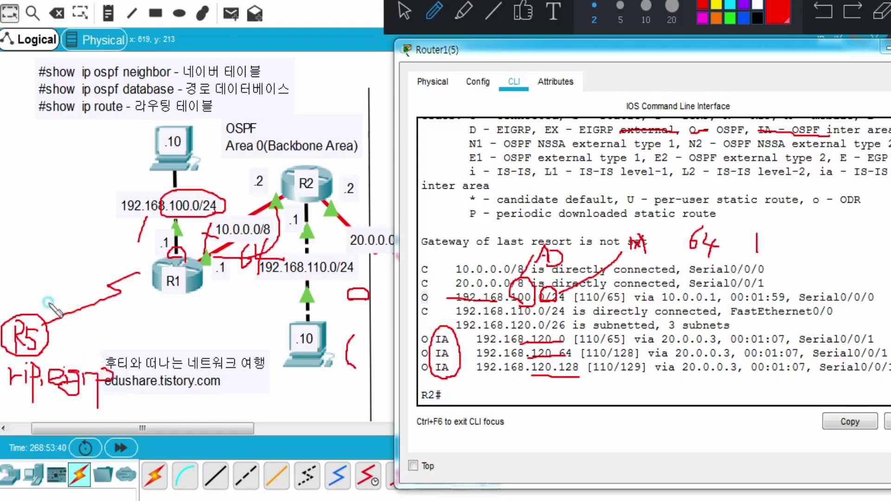
mouse_move(49, 301)
left_mouse_down()
mouse_move(93, 261)
mouse_move(130, 258)
left_mouse_up()
left_click_drag(44, 235, 59, 234)
mouse_move(59, 234)
left_mouse_down()
mouse_move(45, 256)
mouse_move(69, 249)
left_mouse_up()
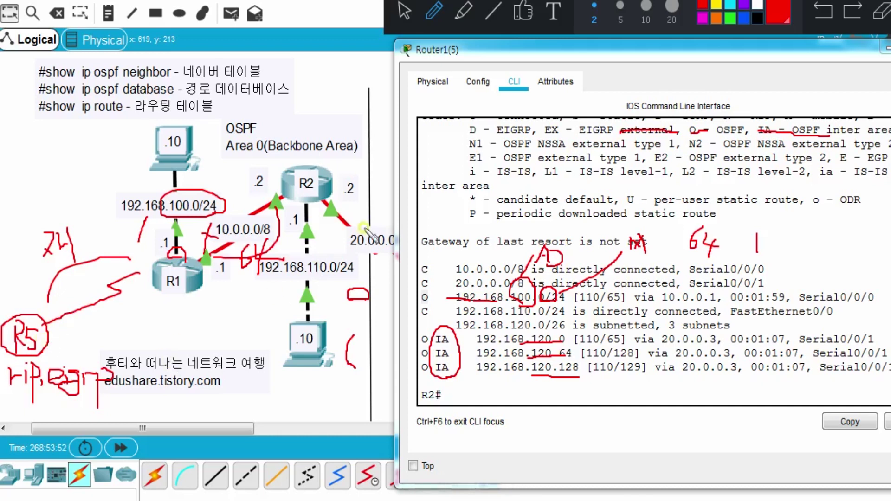
- Underline external in the N1 and N2 legend entries, mark the N1 and E1 codes, and write large E and N beside the legend
left_click_drag(572, 150, 626, 149)
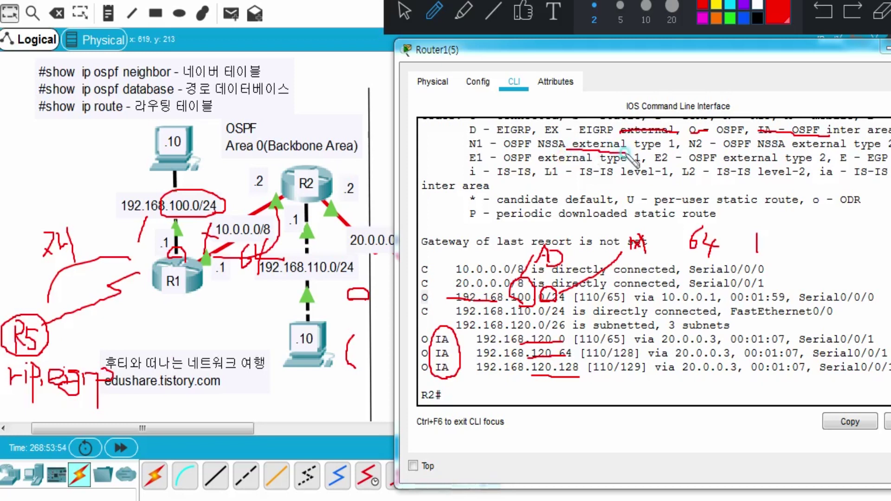
left_click_drag(791, 149, 843, 149)
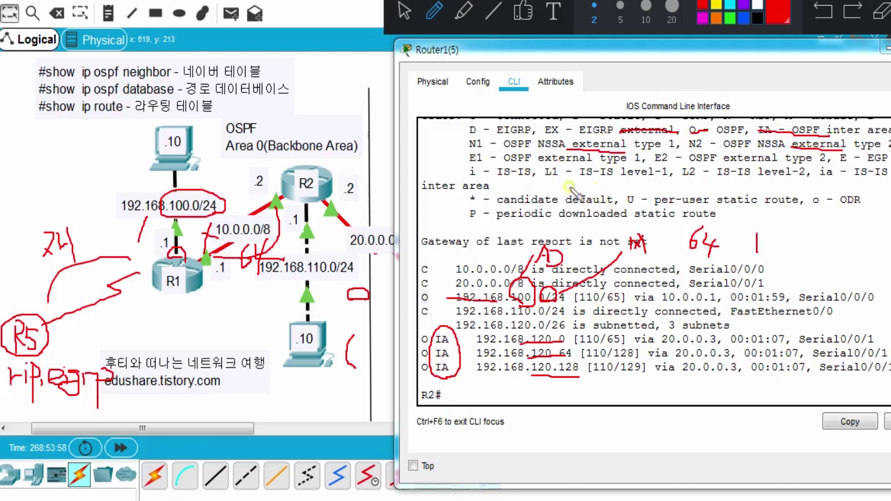
mouse_move(411, 106)
left_mouse_down()
mouse_move(432, 107)
mouse_move(407, 119)
mouse_move(410, 135)
mouse_move(479, 147)
mouse_move(480, 160)
left_mouse_up()
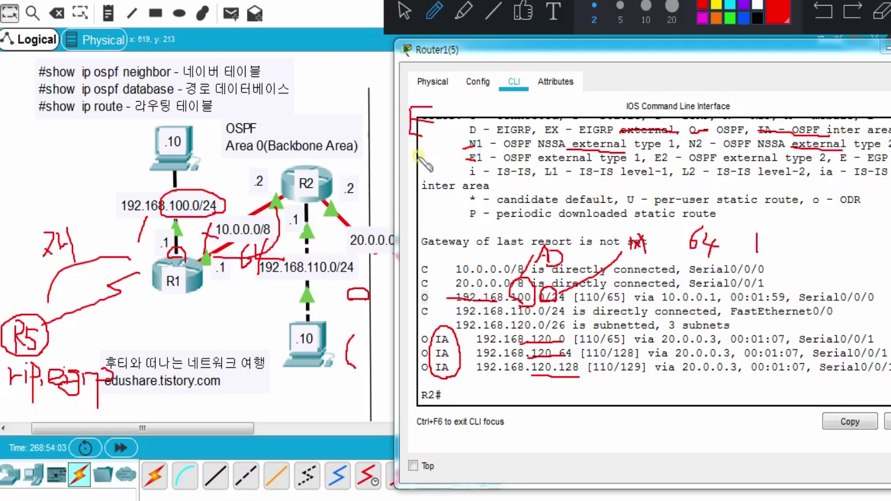
left_click_drag(411, 175, 428, 177)
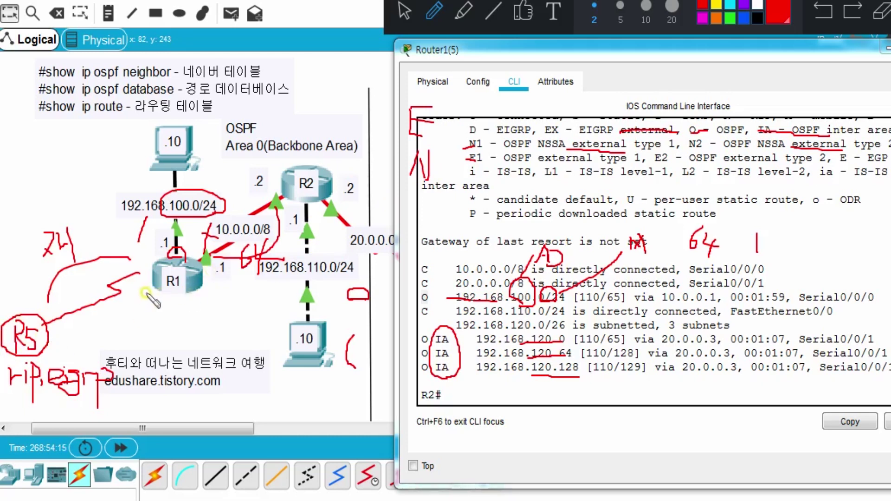
- Write NSSA beneath R1 and add the type numbers 1 and 2 beside the handwritten E and N
mouse_move(147, 293)
left_mouse_down()
mouse_move(149, 331)
mouse_move(163, 292)
mouse_move(163, 322)
mouse_move(182, 327)
left_mouse_up()
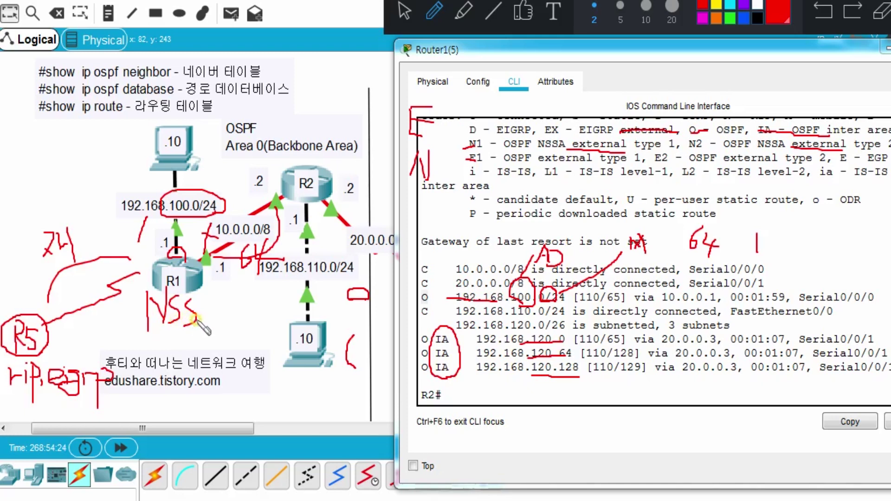
mouse_move(199, 328)
left_mouse_down()
mouse_move(209, 282)
mouse_move(214, 329)
mouse_move(213, 309)
left_mouse_up()
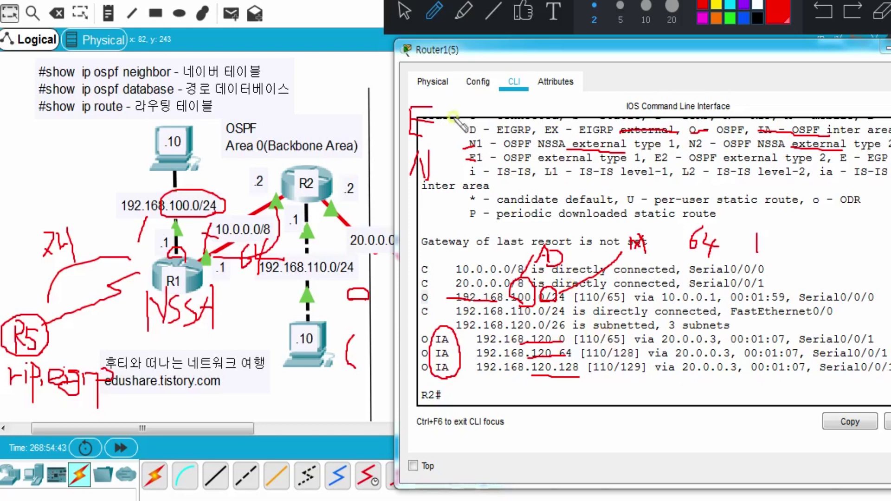
left_click_drag(443, 107, 443, 184)
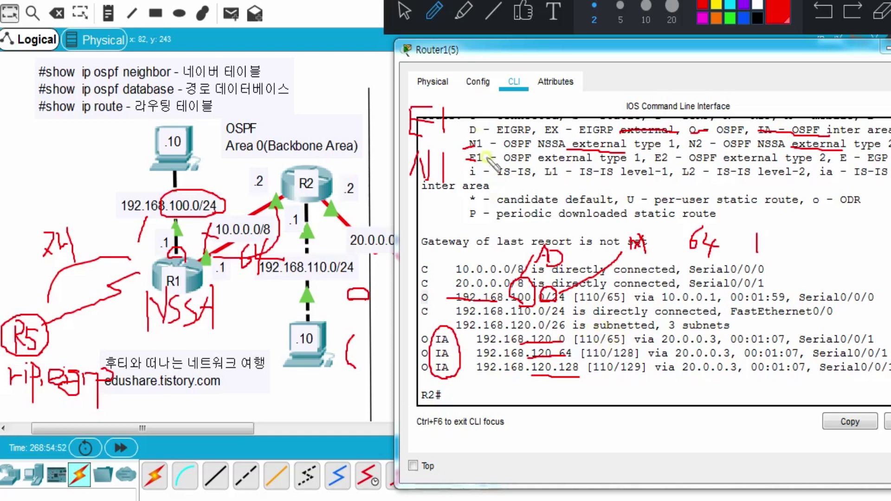
mouse_move(467, 112)
left_mouse_down()
mouse_move(485, 139)
mouse_move(476, 178)
mouse_move(496, 185)
left_mouse_up()
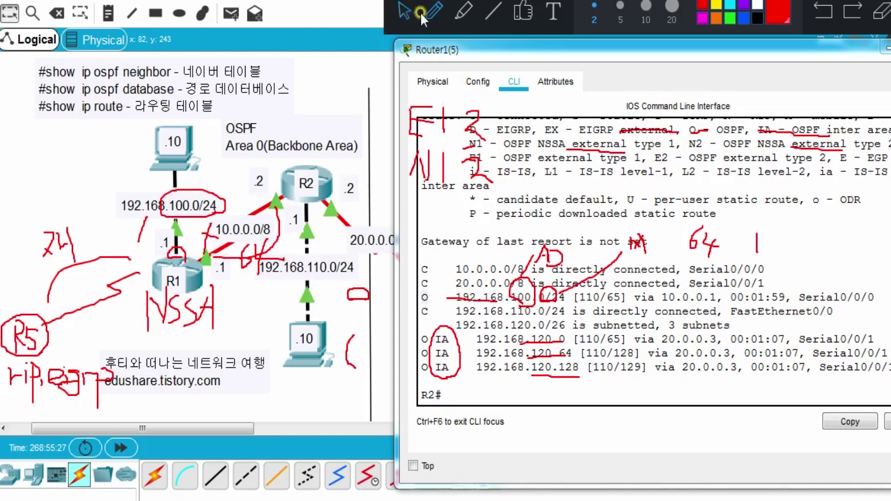
- Clear the pen annotations, run sh ip protocol on R2, and shift the console to show more of the output
left_click(880, 11)
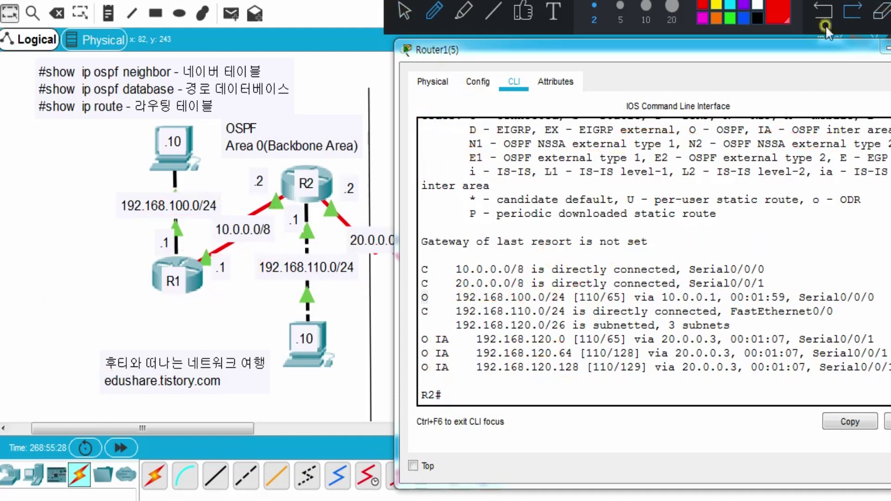
left_click(477, 52)
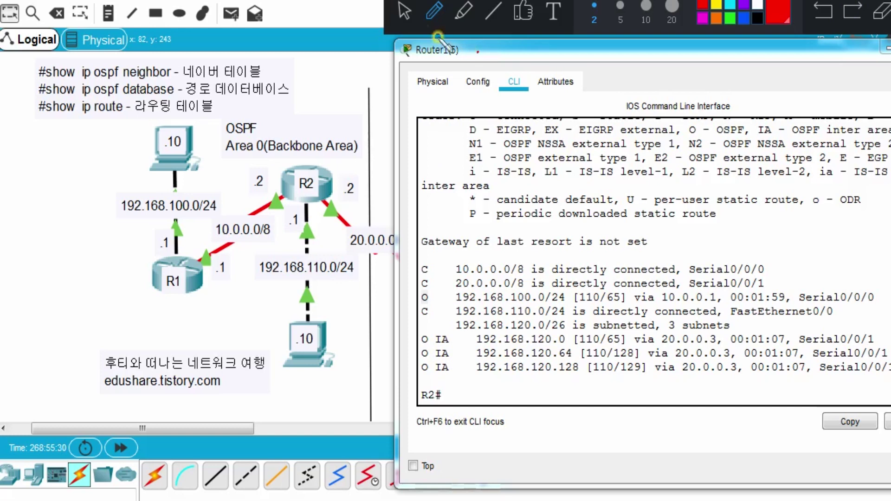
left_click(407, 13)
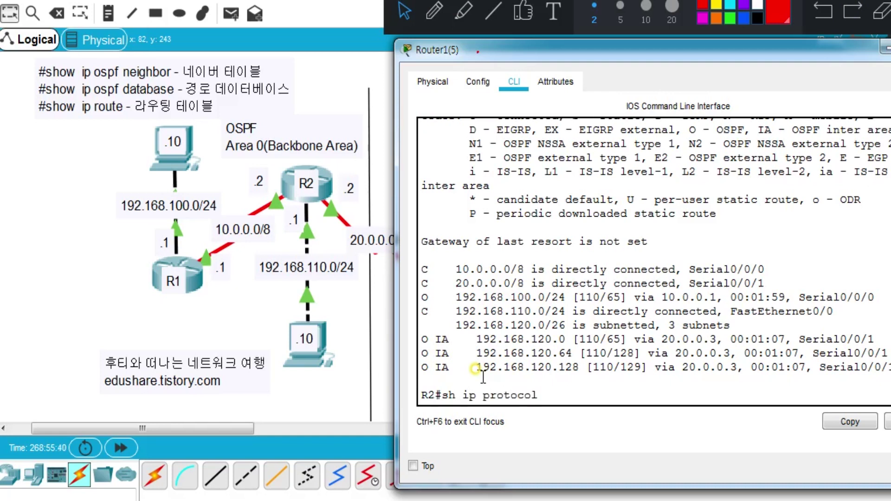
key("Return")
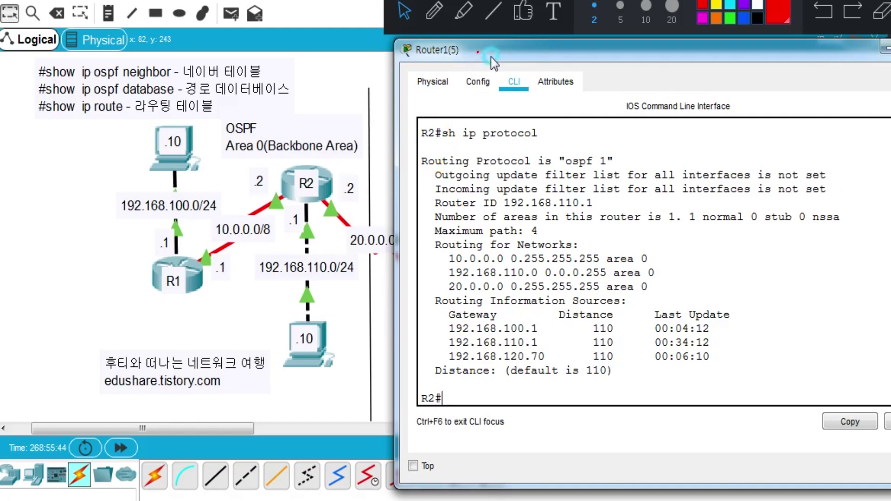
left_click_drag(492, 57, 465, 52)
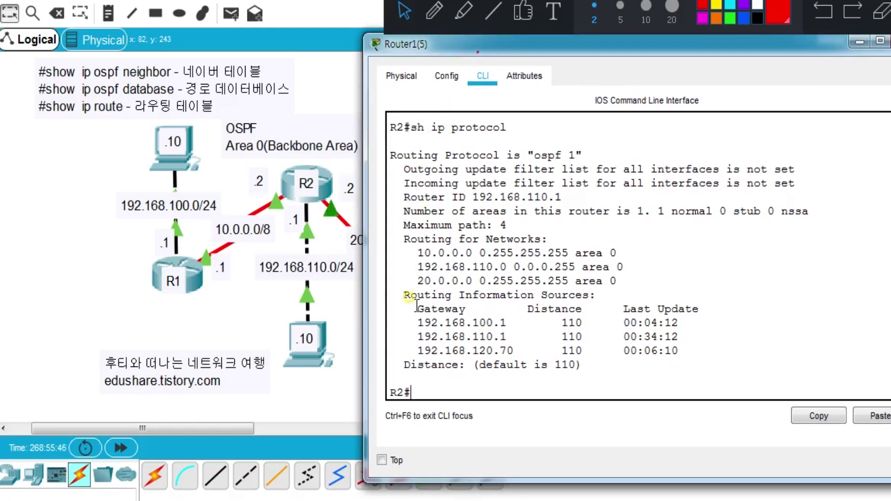
- Underline "ospf 1" and 1 normal in the protocol output, circle the default distance 110, and underline and box the Router ID line
left_click(435, 12)
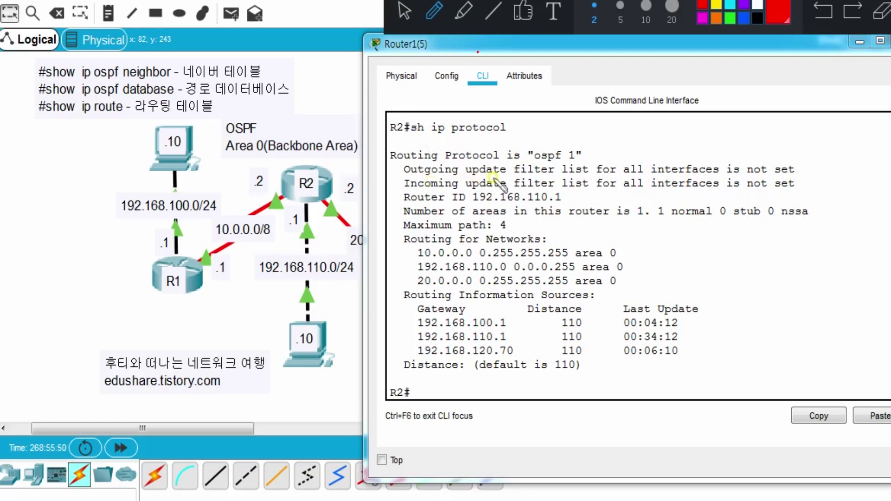
left_click_drag(531, 160, 573, 163)
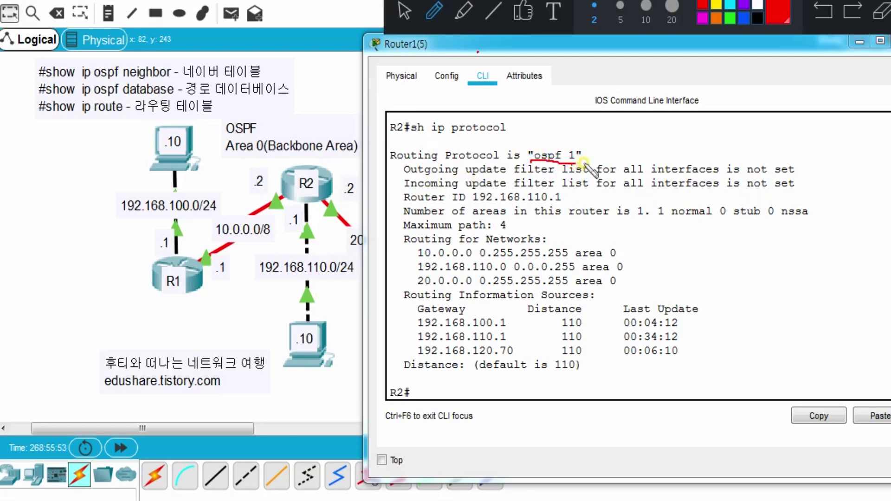
left_click_drag(404, 202, 566, 204)
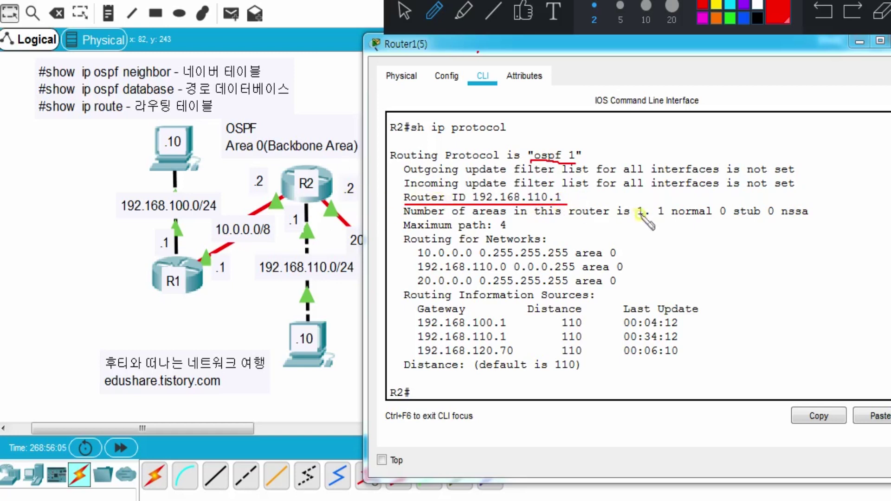
left_click_drag(651, 216, 708, 218)
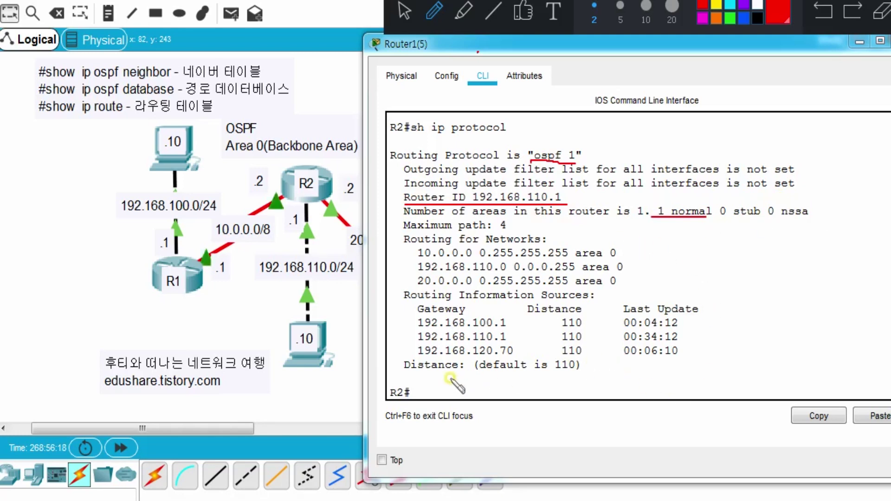
mouse_move(552, 371)
left_mouse_down()
mouse_move(583, 365)
mouse_move(564, 355)
mouse_move(553, 374)
left_mouse_up()
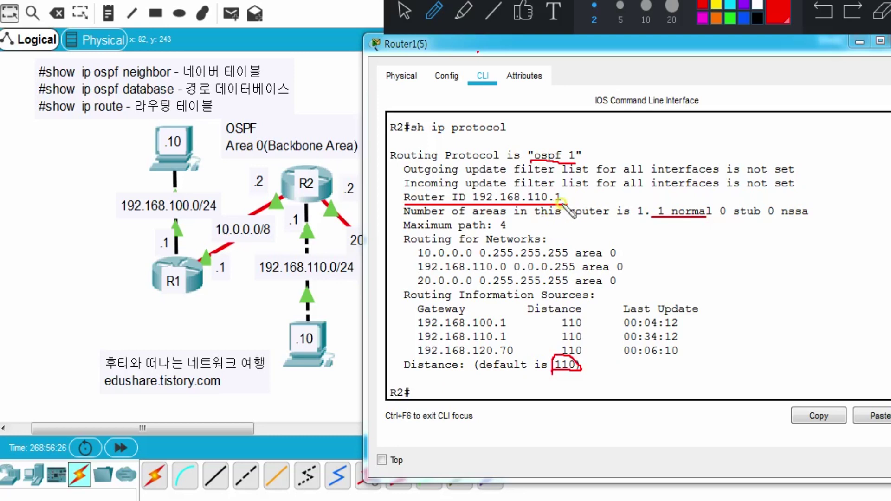
mouse_move(565, 206)
left_mouse_down()
mouse_move(569, 197)
mouse_move(552, 188)
mouse_move(431, 186)
mouse_move(389, 195)
mouse_move(403, 207)
left_mouse_up()
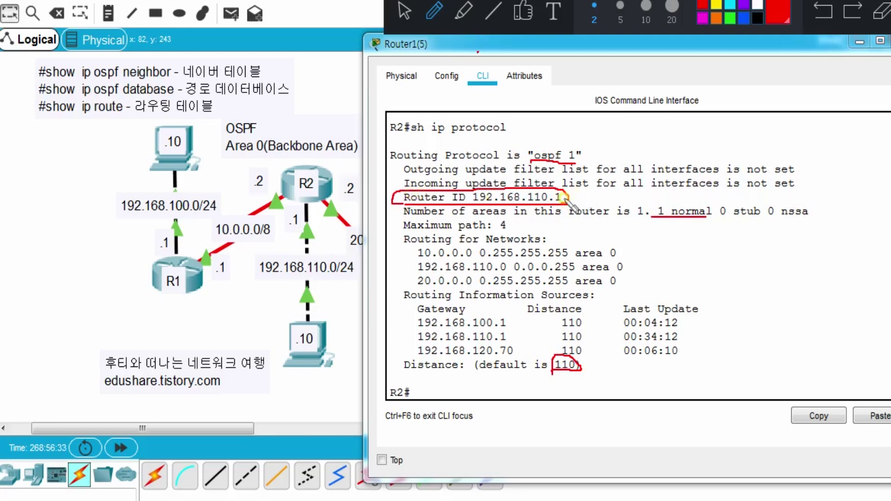
- Write DR/BDR and V.L beside the Router ID line and box the address 192.168.110.1
mouse_move(599, 187)
left_mouse_down()
mouse_move(612, 197)
mouse_move(614, 185)
mouse_move(614, 199)
mouse_move(619, 191)
mouse_move(634, 209)
mouse_move(669, 192)
mouse_move(674, 205)
mouse_move(719, 194)
mouse_move(759, 203)
left_mouse_up()
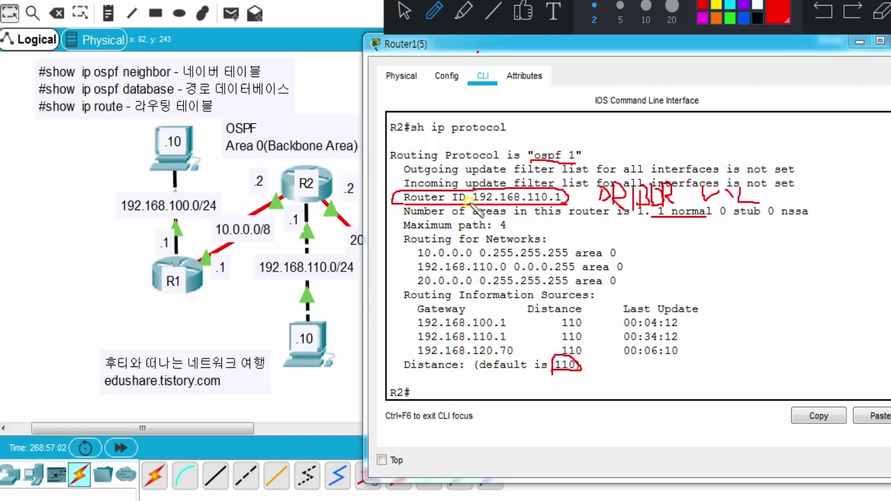
mouse_move(469, 203)
left_mouse_down()
mouse_move(471, 185)
mouse_move(567, 189)
mouse_move(568, 205)
left_mouse_up()
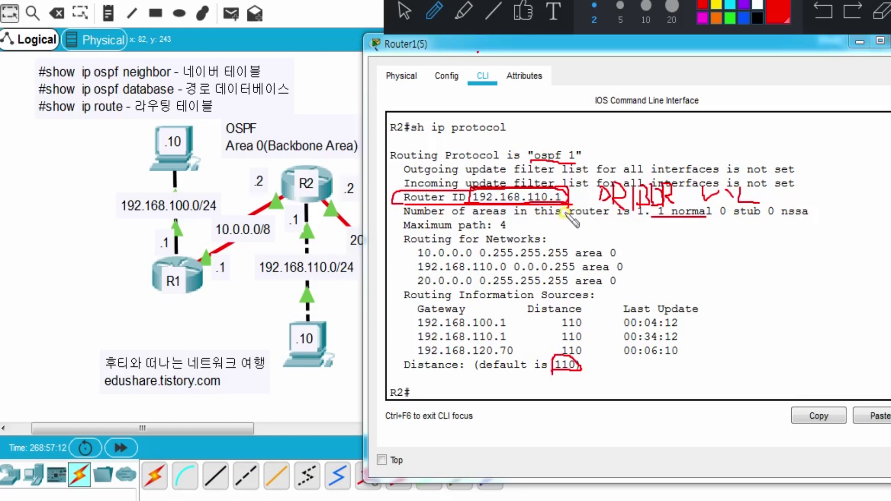
- Handwrite the Router ID selection order as 1. 지정, 2. Lo Int with an up arrow, and 3. A.I with an up arrow
mouse_move(589, 118)
left_mouse_down()
mouse_move(588, 126)
mouse_move(640, 119)
mouse_move(643, 132)
mouse_move(668, 110)
mouse_move(662, 133)
mouse_move(673, 136)
mouse_move(653, 119)
left_mouse_up()
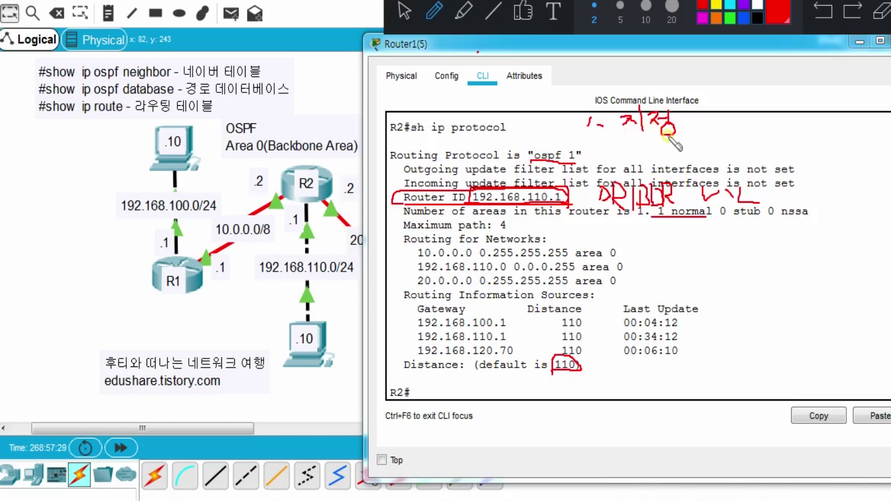
mouse_move(587, 142)
left_mouse_down()
mouse_move(601, 153)
mouse_move(667, 142)
mouse_move(660, 152)
mouse_move(673, 145)
mouse_move(691, 154)
left_mouse_up()
left_click_drag(679, 146, 719, 152)
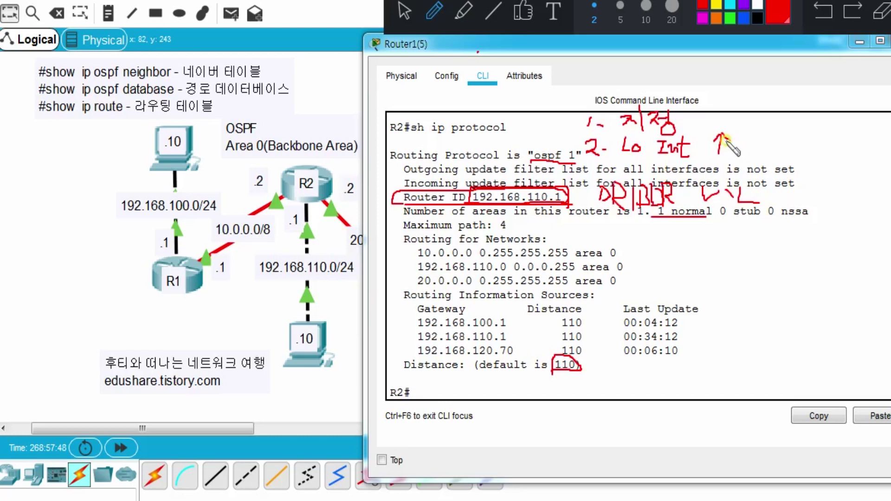
mouse_move(590, 227)
left_mouse_down()
mouse_move(609, 241)
mouse_move(589, 247)
mouse_move(634, 227)
mouse_move(641, 251)
mouse_move(641, 238)
left_mouse_up()
left_click(615, 242)
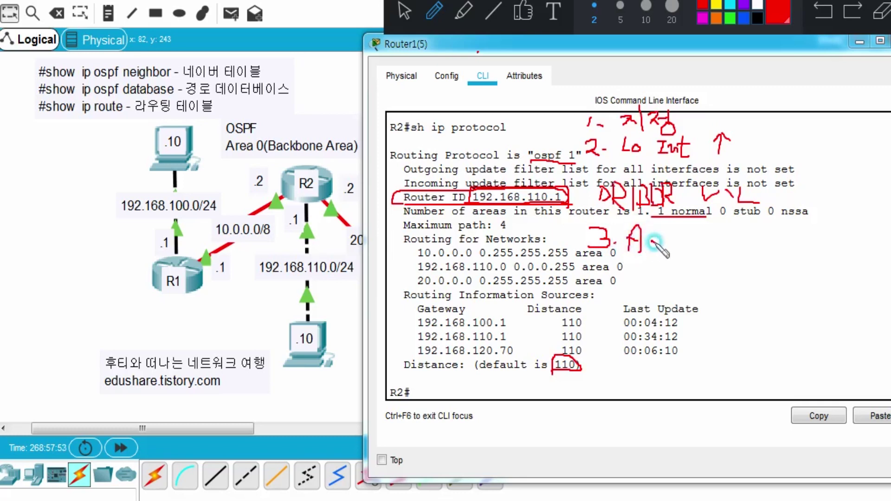
left_click(653, 242)
mouse_move(659, 232)
left_mouse_down()
mouse_move(675, 231)
mouse_move(669, 252)
mouse_move(701, 226)
mouse_move(712, 237)
left_mouse_up()
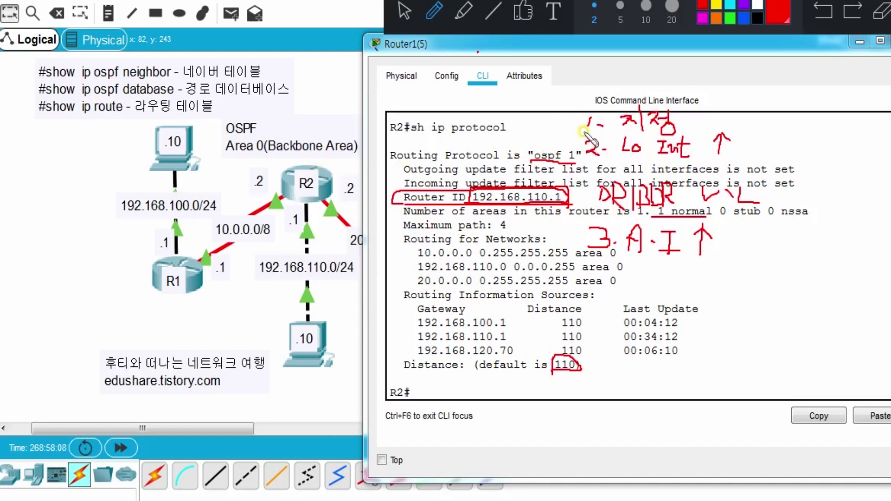
- Underline the number 1, put an X beside handwritten rules 1 and 2, and mark rule 3 with a stroke
left_click_drag(585, 132, 597, 135)
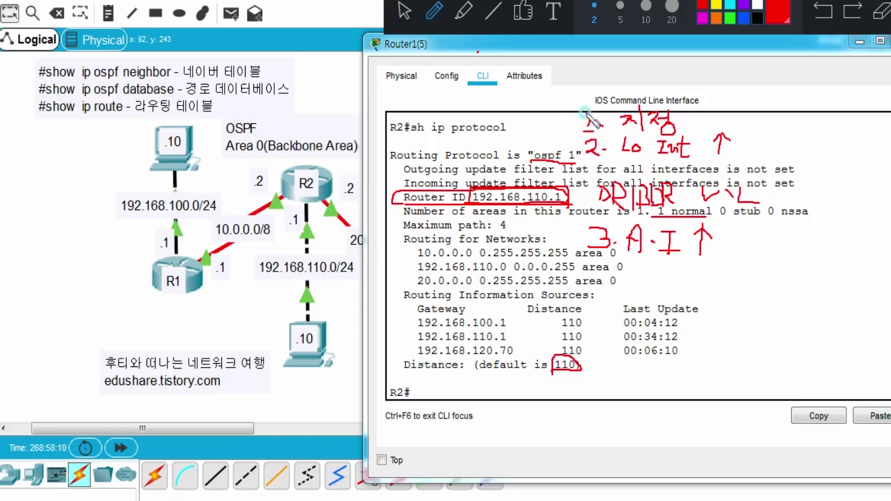
mouse_move(567, 110)
left_mouse_down()
mouse_move(581, 127)
mouse_move(567, 131)
left_mouse_up()
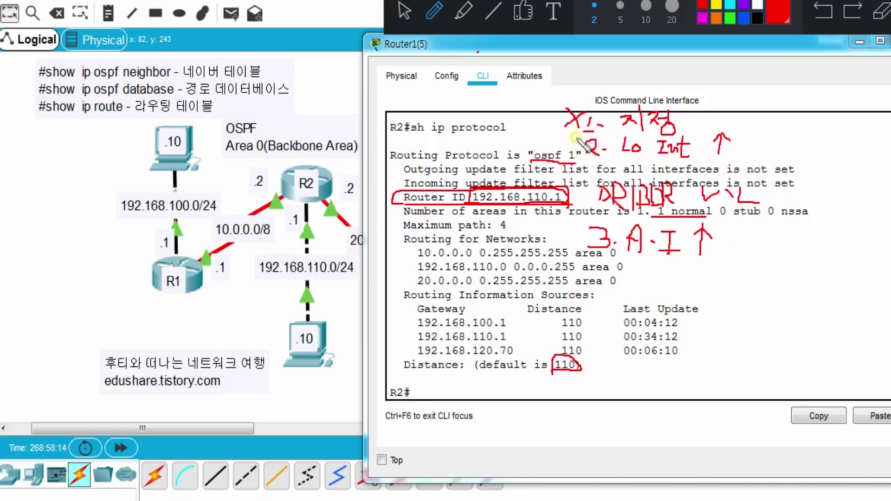
mouse_move(576, 138)
left_mouse_down()
mouse_move(563, 160)
mouse_move(565, 143)
mouse_move(579, 154)
left_mouse_up()
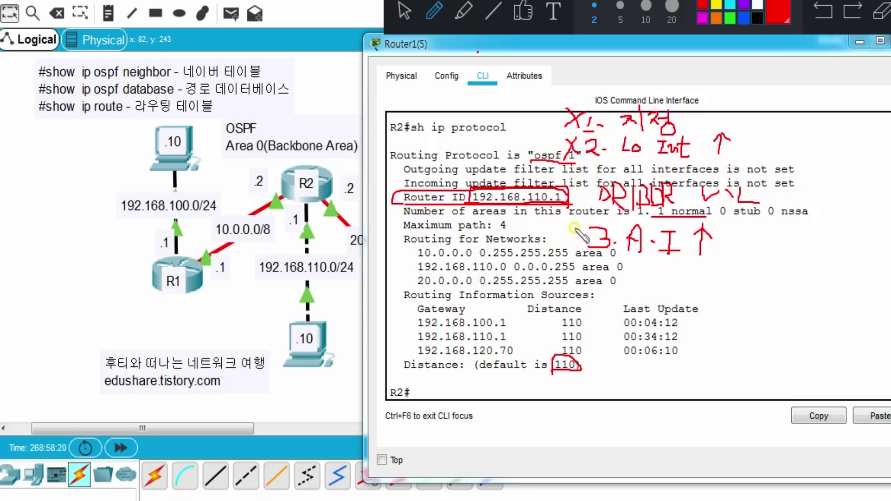
left_click_drag(574, 228, 575, 250)
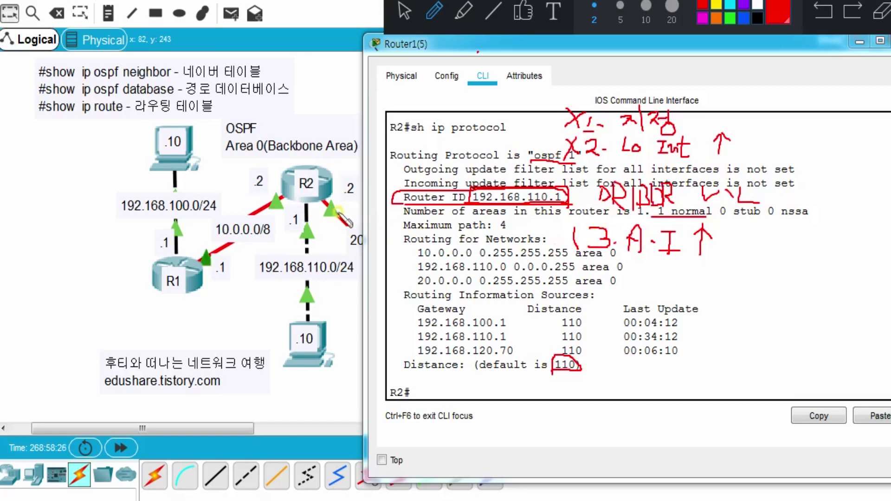
- Circle R2's three interface indicators and underline the 10.0.0.0/8, 20.0.0.0/8 and 192.168.110.0/24 network labels
mouse_move(339, 211)
left_mouse_down()
mouse_move(325, 220)
mouse_move(320, 200)
mouse_move(340, 215)
mouse_move(299, 237)
mouse_move(306, 220)
mouse_move(315, 224)
mouse_move(271, 193)
mouse_move(287, 198)
mouse_move(284, 209)
left_mouse_up()
left_click_drag(217, 236, 268, 240)
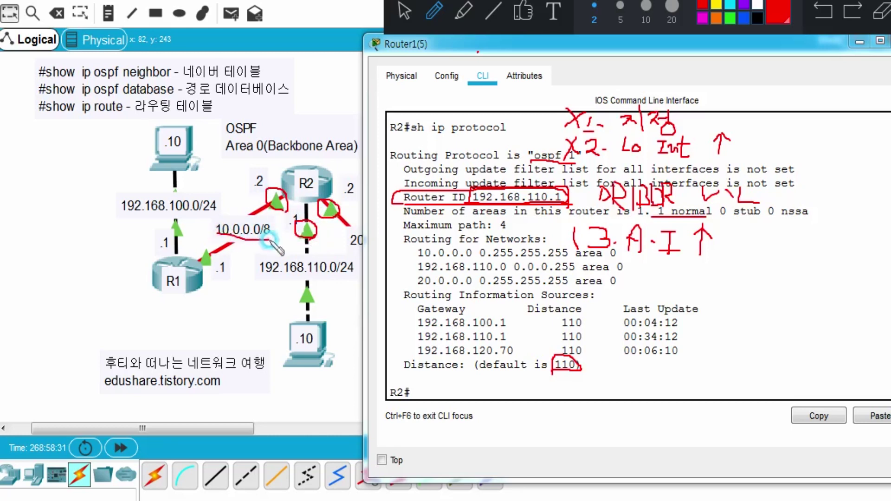
left_click_drag(341, 249, 380, 244)
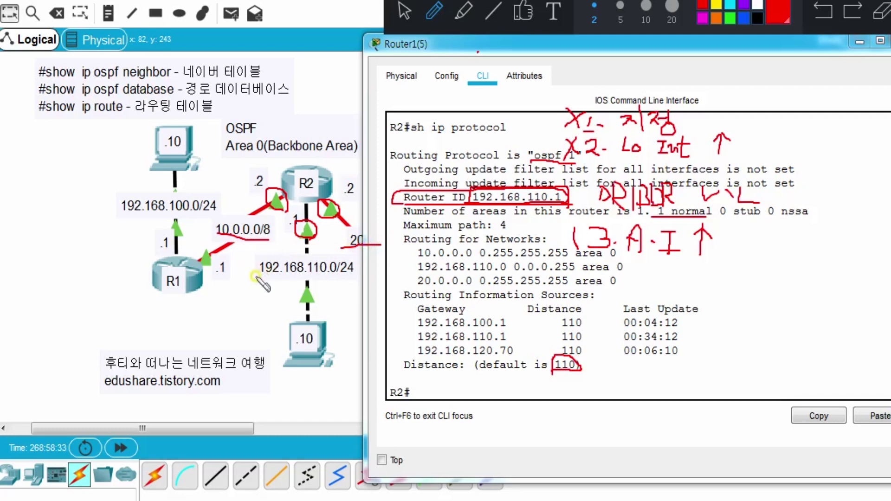
left_click_drag(254, 276, 353, 279)
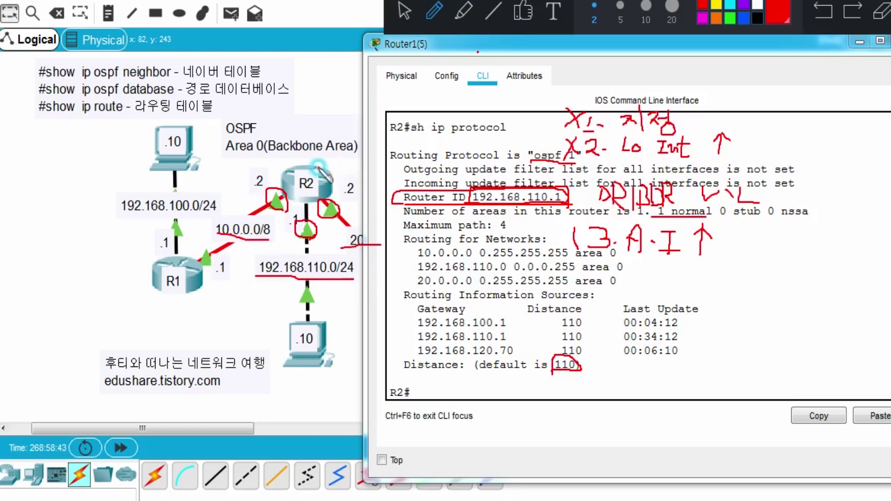
- Draw a new link line up from R2, label it with an address ending in X.X, and write shut beside it
left_click_drag(318, 168, 337, 85)
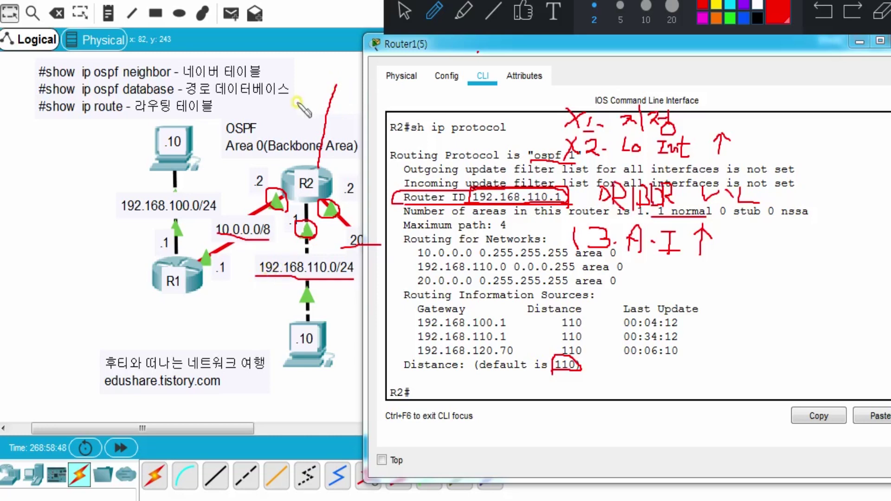
mouse_move(292, 90)
left_mouse_down()
mouse_move(302, 106)
mouse_move(320, 95)
mouse_move(313, 91)
mouse_move(330, 105)
mouse_move(337, 87)
mouse_move(346, 102)
mouse_move(371, 104)
left_mouse_up()
left_click(354, 98)
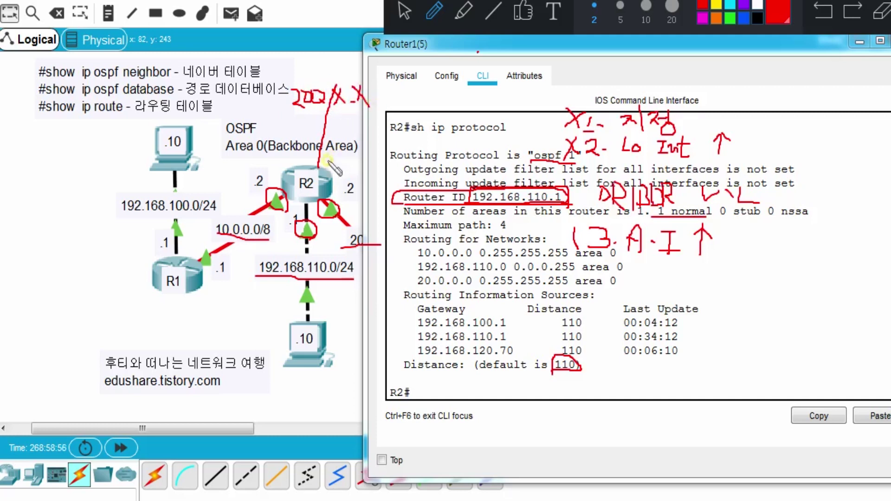
mouse_move(338, 147)
left_mouse_down()
mouse_move(327, 160)
mouse_move(358, 163)
mouse_move(378, 148)
mouse_move(379, 166)
left_mouse_up()
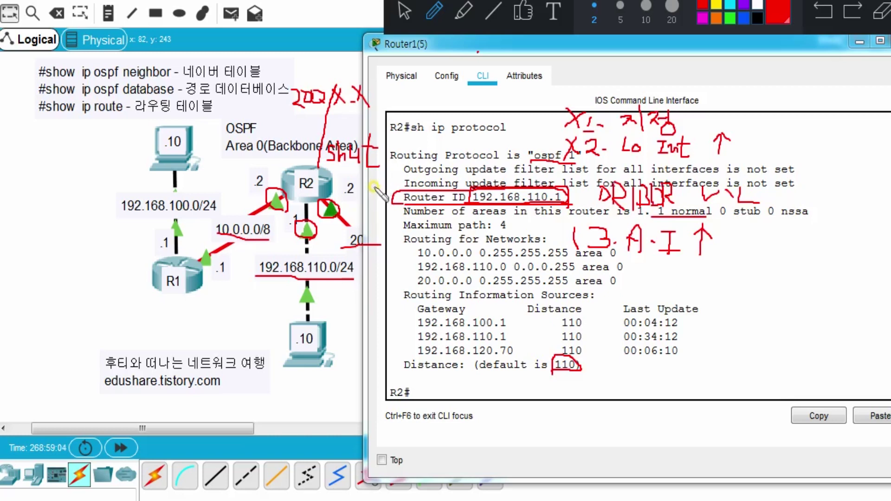
- Circle 192.168.110.0/24, add no before shut, underline the handwritten address, and clear all pen annotations
mouse_move(258, 274)
left_mouse_down()
mouse_move(279, 253)
mouse_move(335, 256)
mouse_move(357, 272)
mouse_move(346, 280)
left_mouse_up()
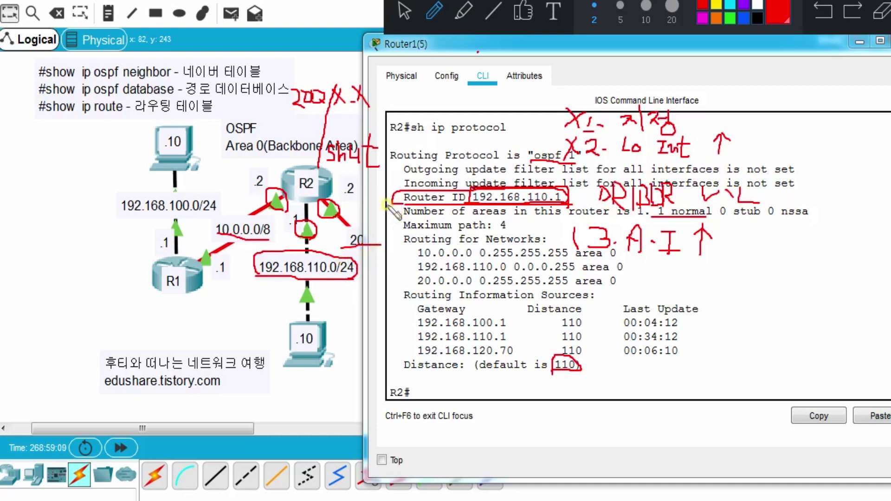
mouse_move(291, 149)
left_mouse_down()
mouse_move(271, 146)
mouse_move(303, 149)
left_mouse_up()
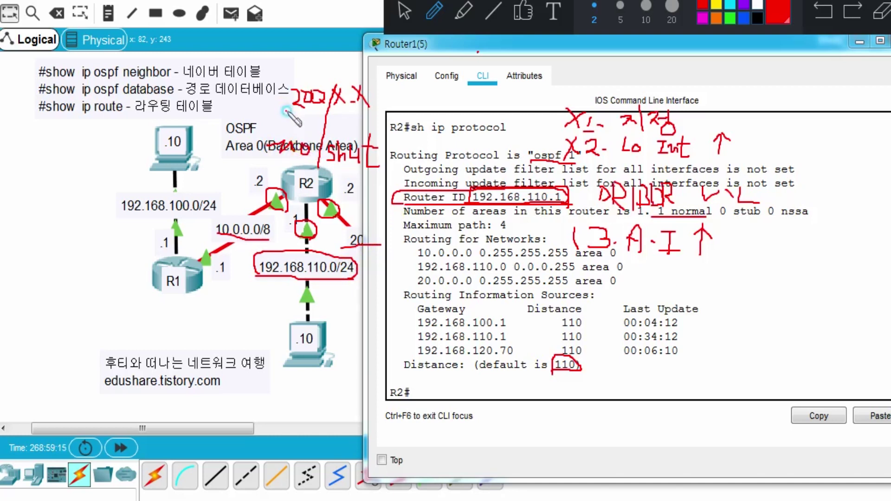
left_click_drag(286, 111, 331, 109)
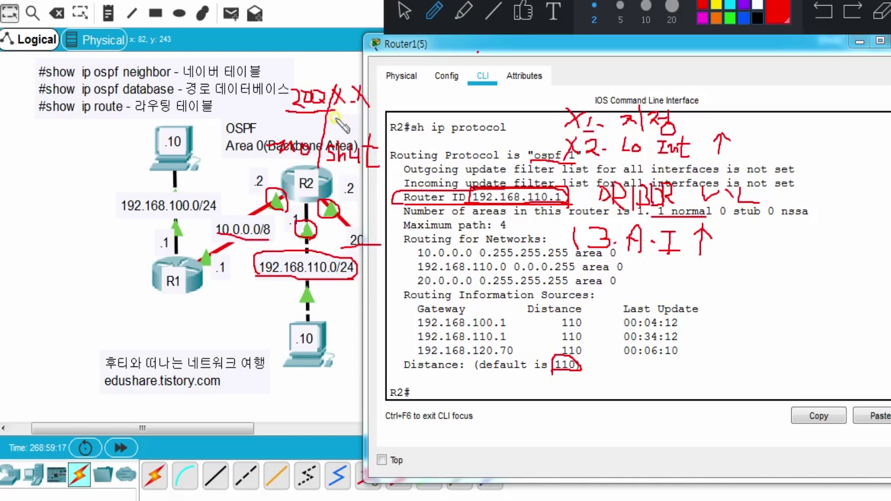
mouse_move(394, 163)
left_mouse_down()
mouse_move(393, 201)
mouse_move(402, 183)
left_mouse_up()
left_click(882, 13)
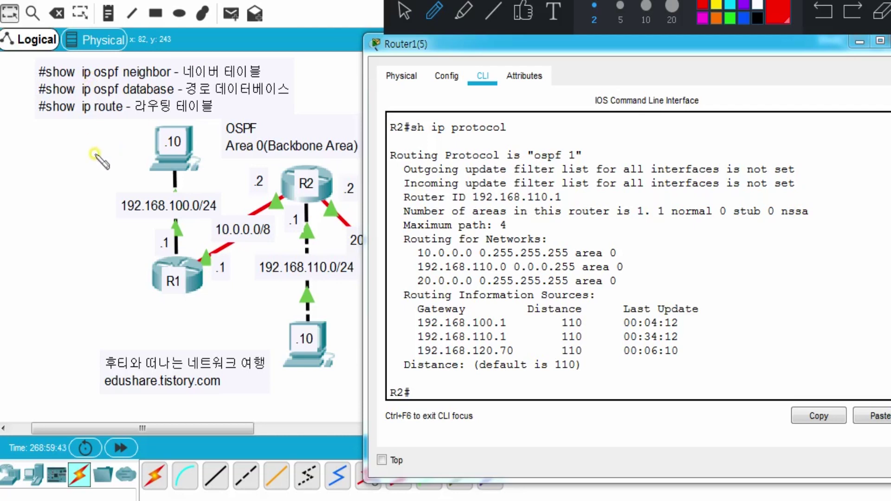
- Underline neighbor and database in the command notes, add parentheses after the database line, and draw an arrow at the routing table entry
left_click_drag(120, 76, 169, 77)
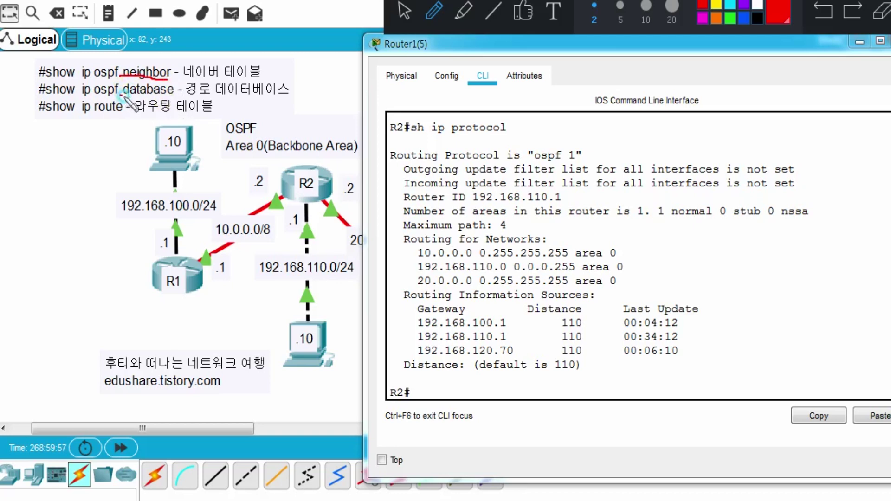
left_click_drag(123, 96, 170, 98)
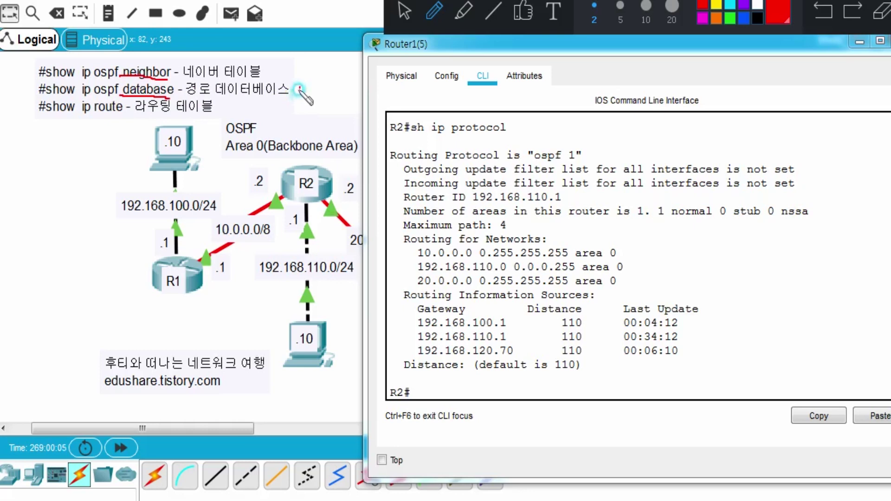
mouse_move(300, 87)
left_mouse_down()
mouse_move(298, 100)
mouse_move(327, 105)
left_mouse_up()
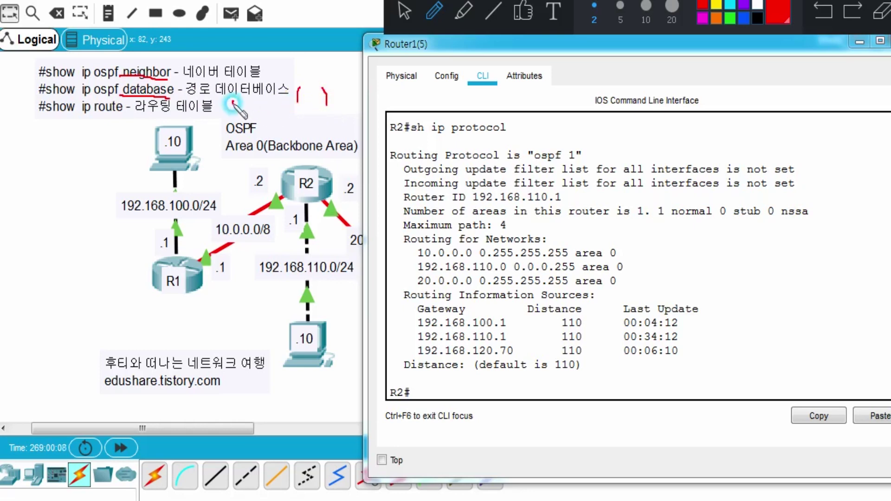
mouse_move(233, 102)
left_mouse_down()
mouse_move(212, 101)
mouse_move(211, 108)
left_mouse_up()
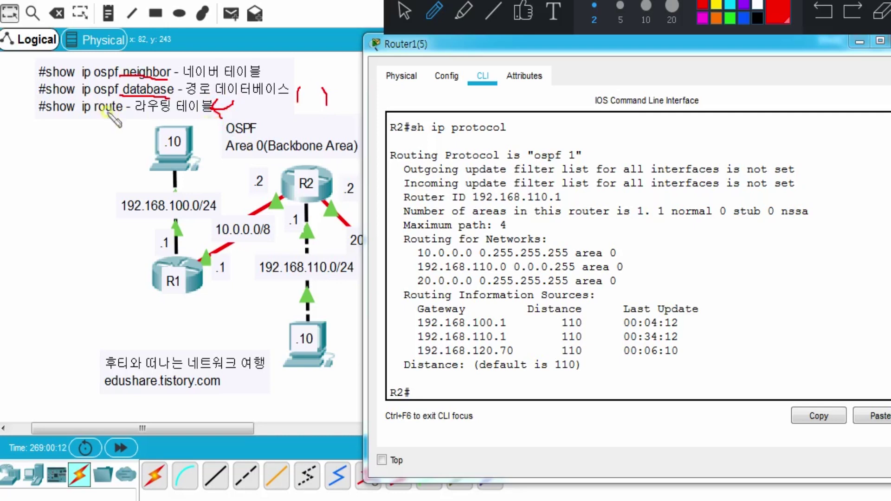
- Run sh ip ospf neighbor on R2 and widen the console so each neighbor entry fits on one line
left_click(402, 14)
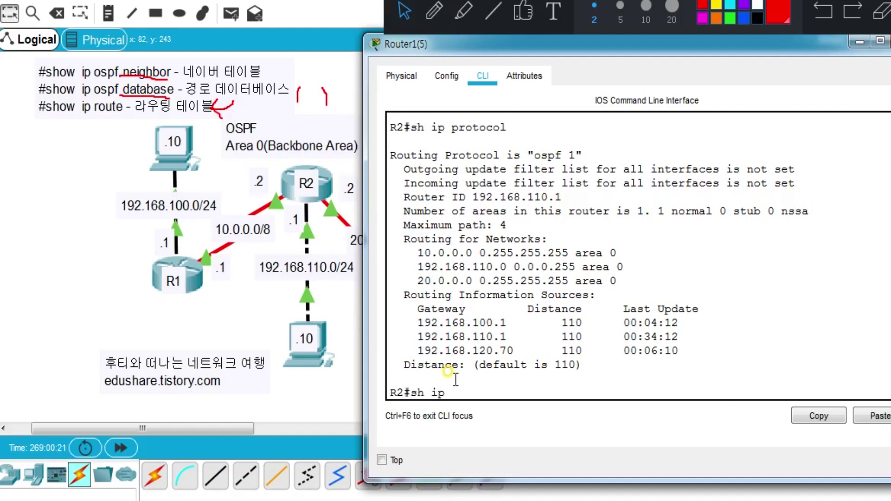
type("f neighbor")
key("Return")
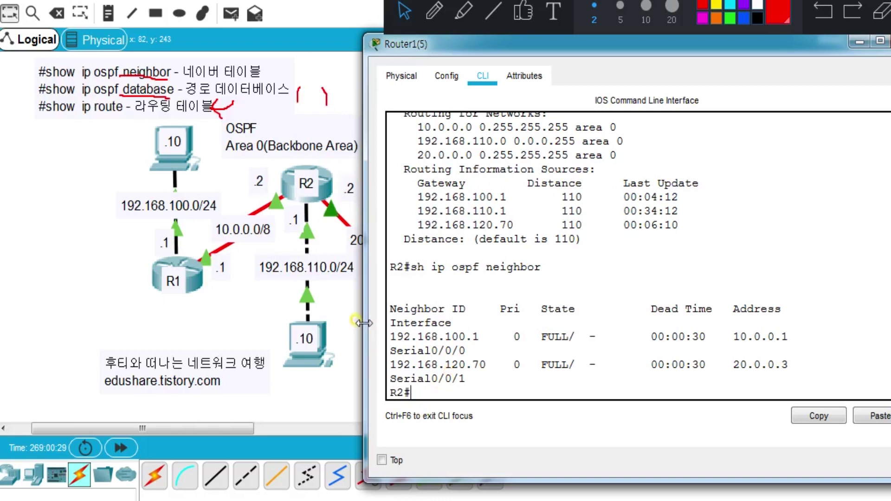
left_click_drag(365, 319, 318, 314)
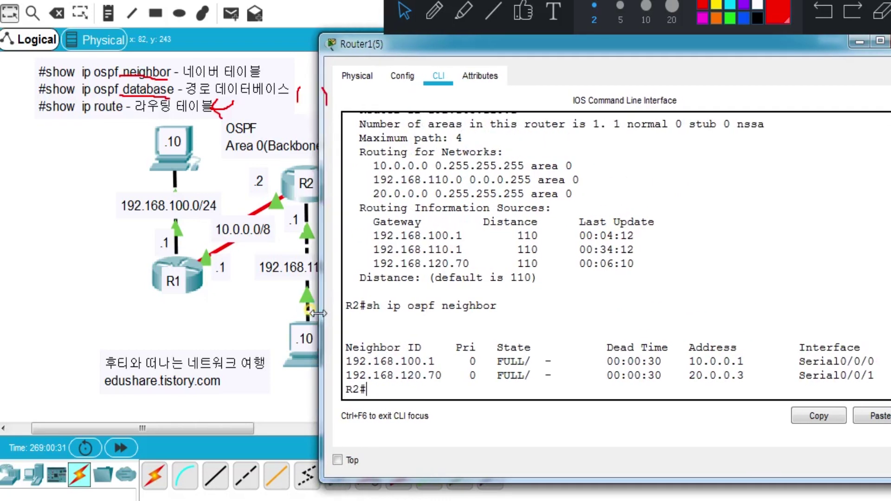
left_click_drag(409, 45, 453, 42)
- Underline 100.1 and 120.70 in the neighbor IDs, circle R1's serial interface, and label the first neighbor R1
left_click(435, 11)
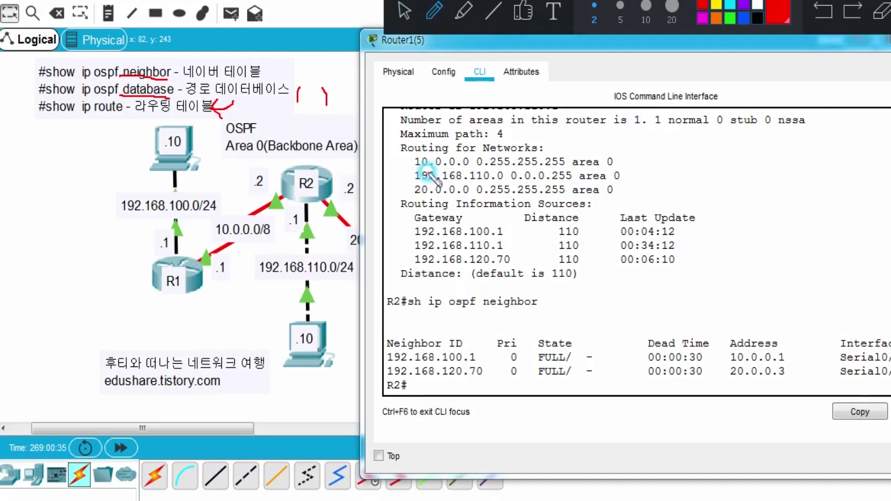
mouse_move(436, 363)
left_mouse_down()
mouse_move(474, 363)
mouse_move(478, 377)
mouse_move(491, 377)
left_mouse_up()
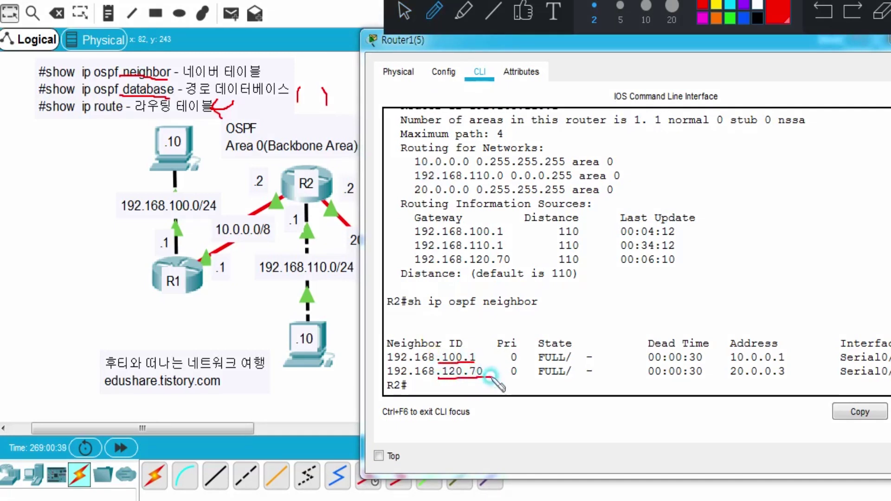
mouse_move(220, 269)
left_mouse_down()
mouse_move(205, 247)
mouse_move(222, 267)
left_mouse_up()
mouse_move(460, 338)
left_mouse_down()
mouse_move(466, 333)
mouse_move(464, 346)
mouse_move(468, 338)
mouse_move(481, 352)
left_mouse_up()
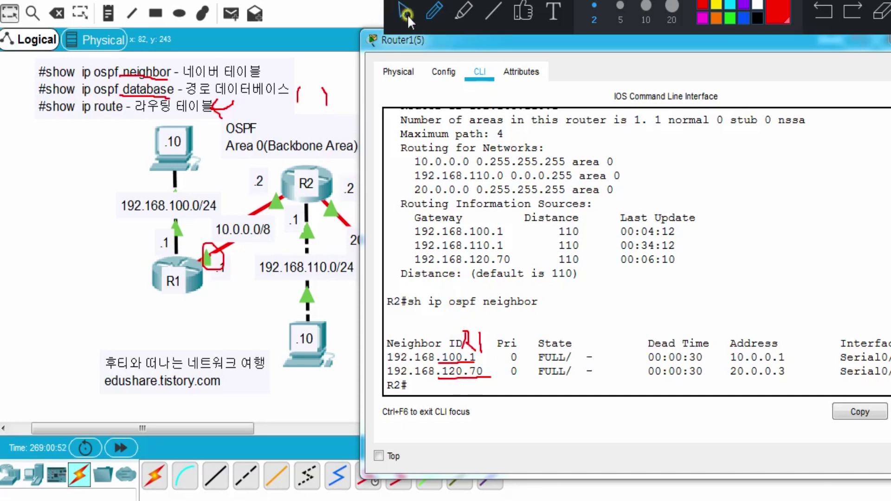
- Check R3 in the topology, label the 192.168.120.70 neighbor R3, and circle the FULL entries in the State column
left_click_drag(418, 26, 673, 134)
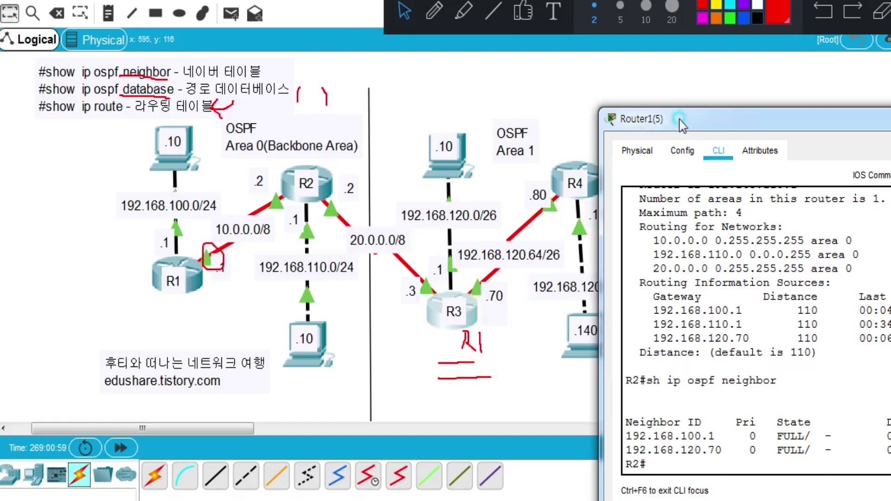
mouse_move(680, 124)
left_mouse_down()
mouse_move(403, 58)
mouse_move(416, 62)
mouse_move(416, 43)
left_mouse_up()
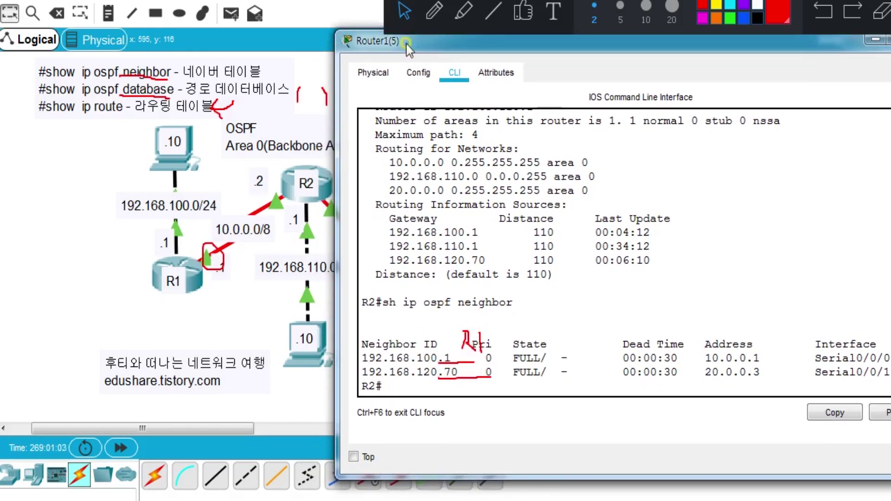
left_click(430, 12)
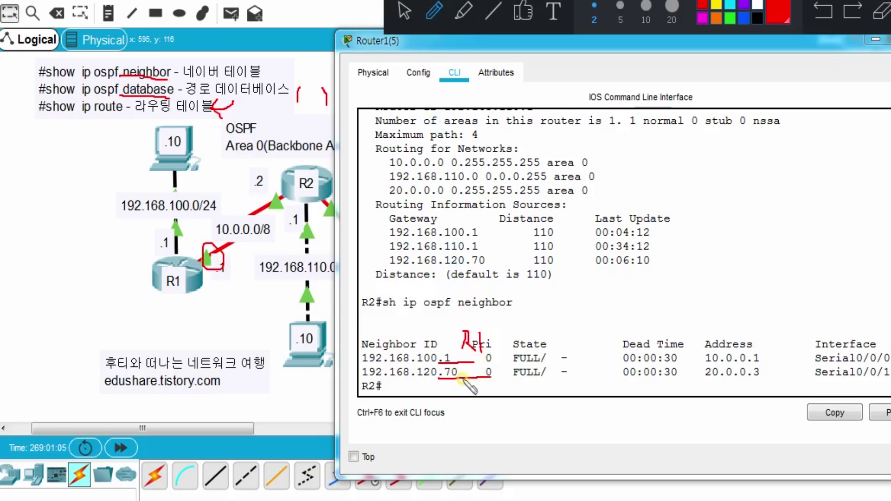
mouse_move(464, 377)
left_mouse_down()
mouse_move(464, 393)
mouse_move(478, 402)
mouse_move(485, 389)
mouse_move(474, 400)
left_mouse_up()
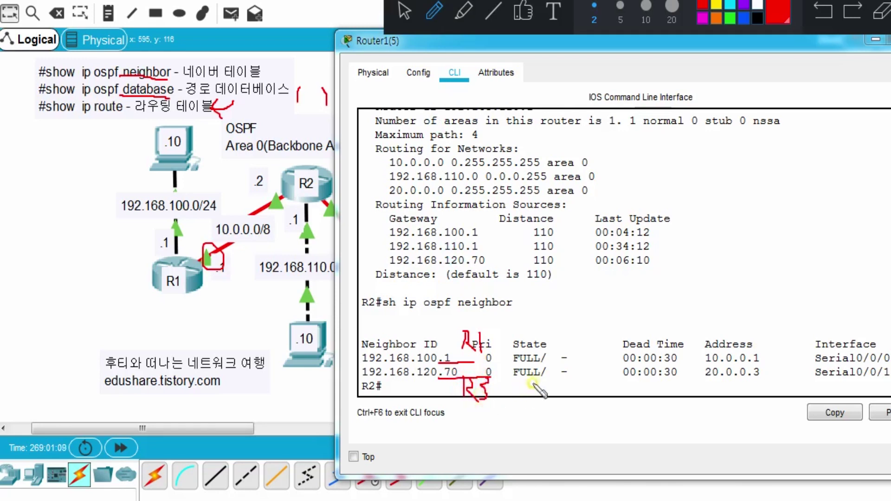
mouse_move(515, 373)
left_mouse_down()
mouse_move(497, 348)
mouse_move(542, 367)
mouse_move(529, 378)
left_mouse_up()
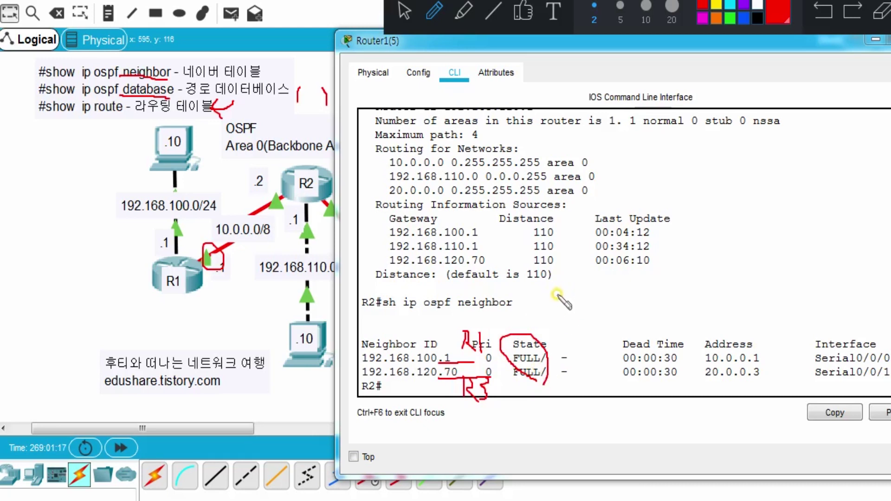
- Write nei and Adj nei beside the sh ip ospf neighbor command, and add two-way with an arrow pointing to nei
mouse_move(564, 291)
left_mouse_down()
mouse_move(578, 307)
mouse_move(603, 293)
mouse_move(612, 304)
mouse_move(573, 341)
mouse_move(597, 345)
mouse_move(605, 328)
mouse_move(602, 346)
mouse_move(635, 323)
mouse_move(668, 344)
left_mouse_up()
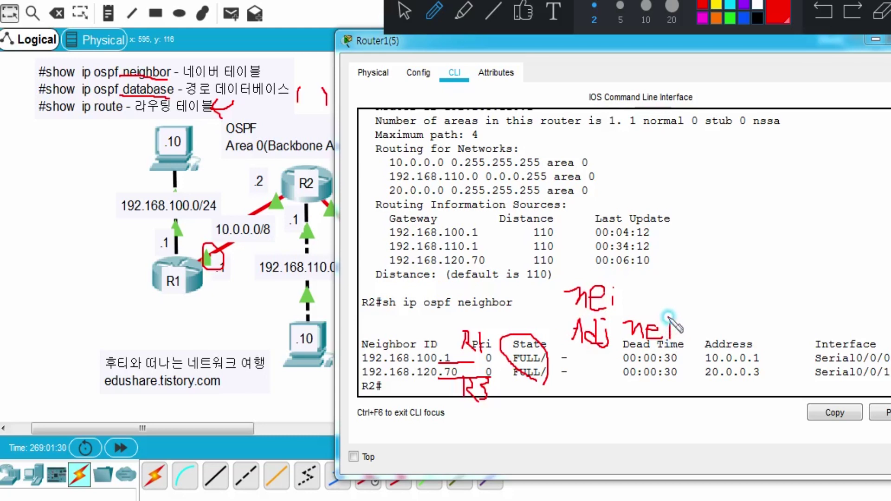
left_click(669, 317)
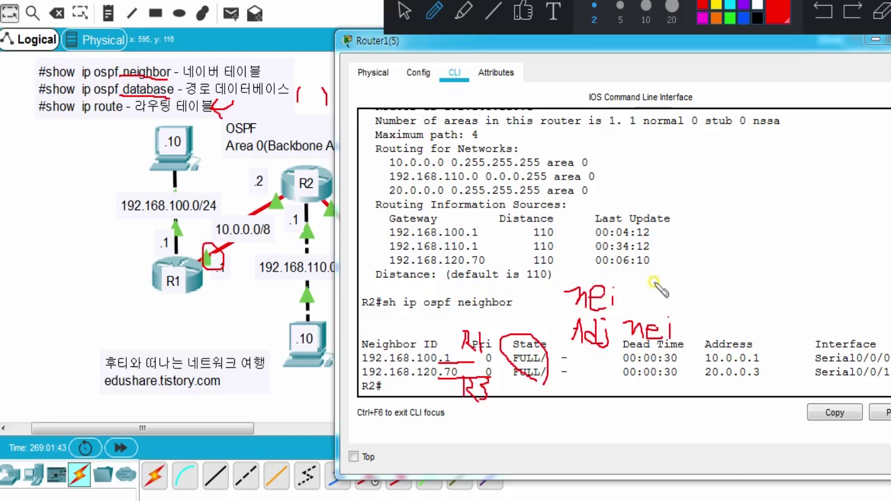
mouse_move(653, 281)
left_mouse_down()
mouse_move(673, 282)
mouse_move(686, 294)
mouse_move(722, 285)
mouse_move(742, 293)
mouse_move(781, 276)
mouse_move(761, 309)
left_mouse_up()
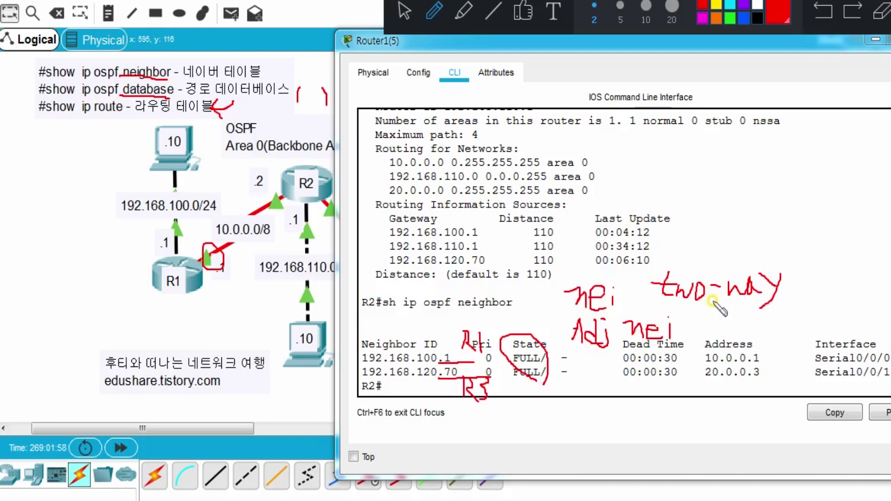
mouse_move(649, 292)
left_mouse_down()
mouse_move(621, 295)
mouse_move(628, 308)
left_mouse_up()
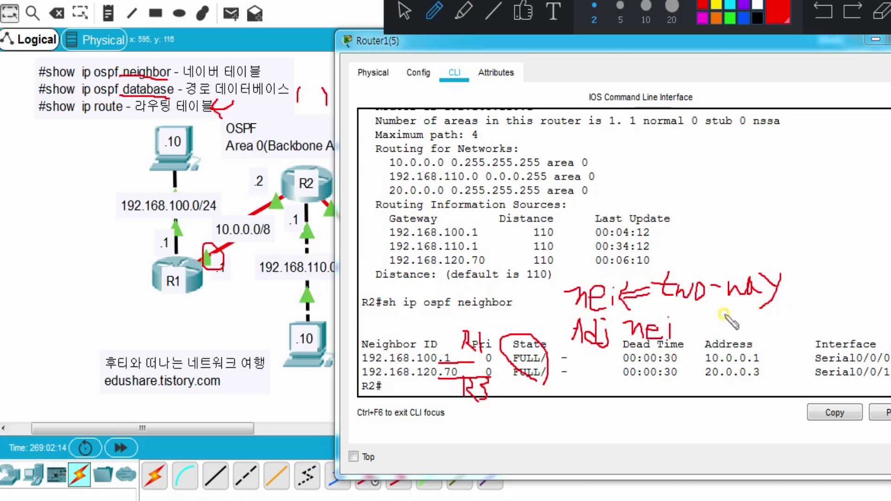
- Add full with an arrow pointing to Adj nei, and underline neighbor in the sh ip ospf neighbor command
mouse_move(699, 319)
left_mouse_down()
mouse_move(691, 329)
mouse_move(706, 342)
mouse_move(712, 324)
mouse_move(713, 331)
left_mouse_up()
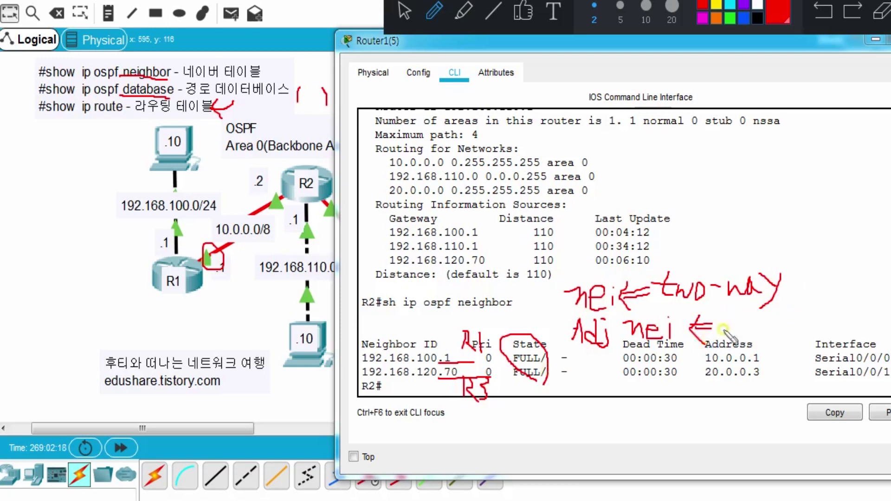
mouse_move(749, 305)
left_mouse_down()
mouse_move(720, 333)
mouse_move(747, 316)
mouse_move(765, 341)
left_mouse_up()
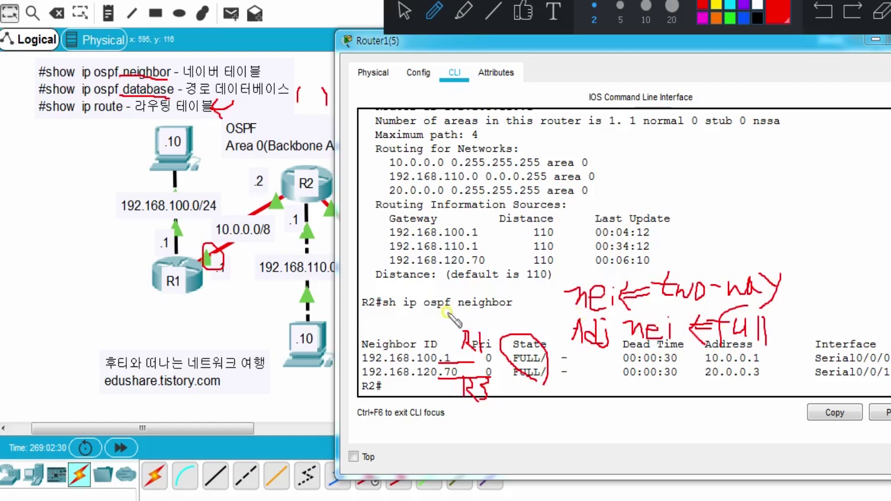
left_click_drag(447, 312, 520, 314)
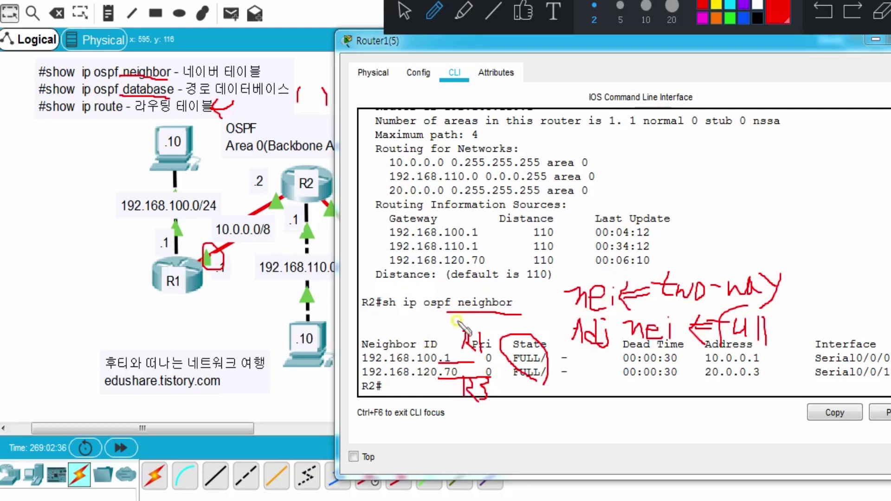
- Clear the annotations and run sh ip ospf database on R2
left_click(403, 10)
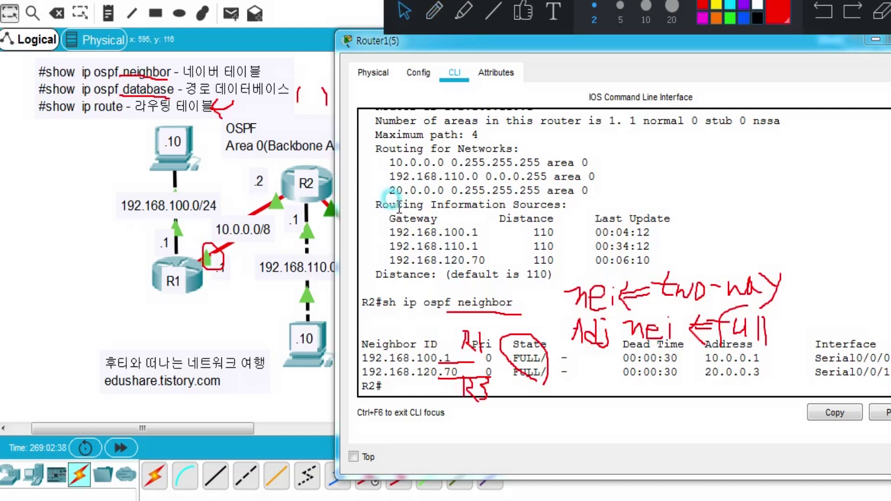
left_click(686, 145)
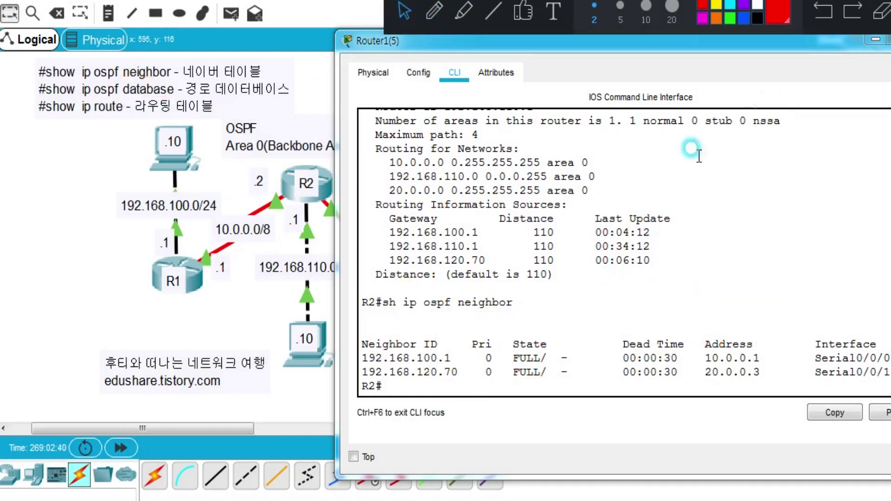
left_click(399, 384)
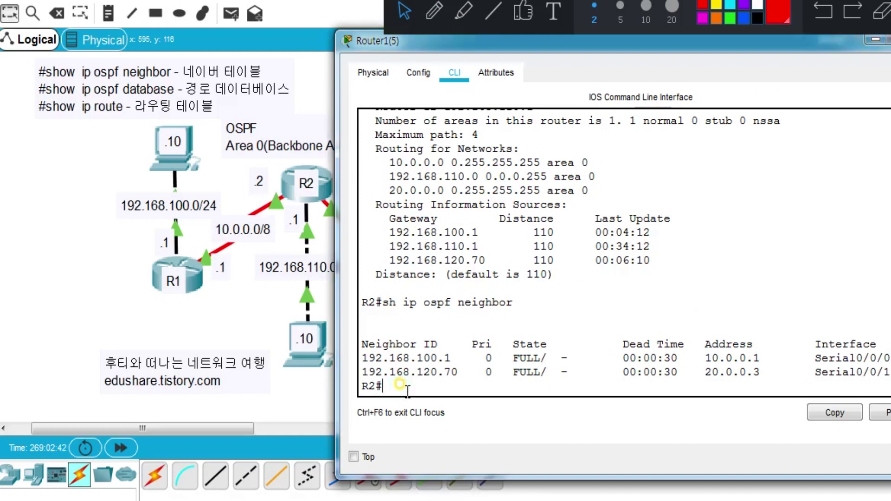
key("Up")
key("BackSpace")
key("BackSpace")
key("BackSpace")
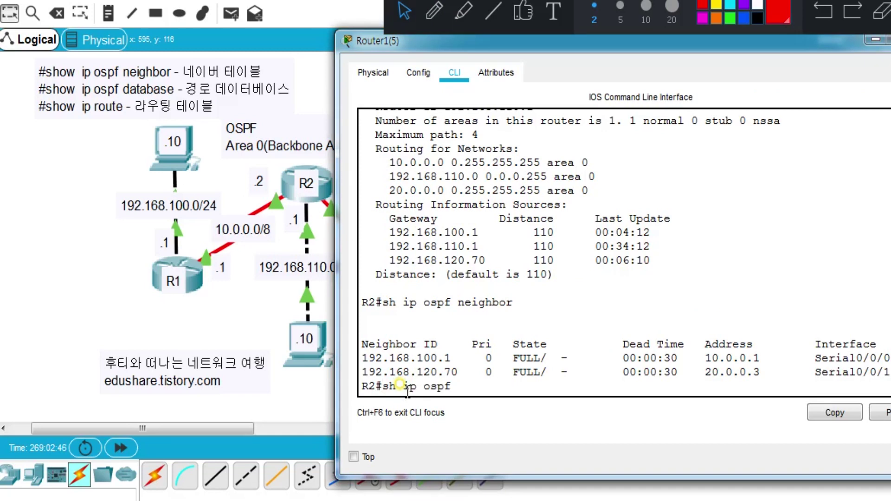
type("database")
key("Return")
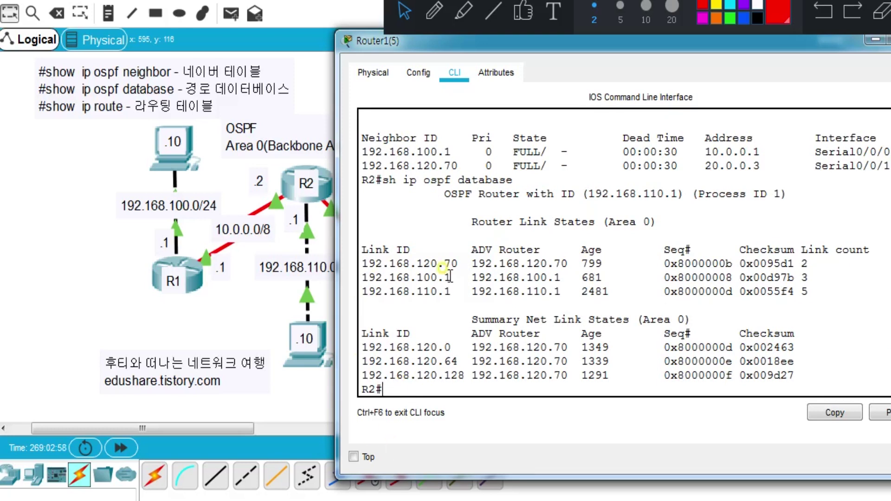
- Underline Link States in the Router Link States heading of the database output, and write LSA Ty beside the Process ID line
scroll(512, 246, "up", 1)
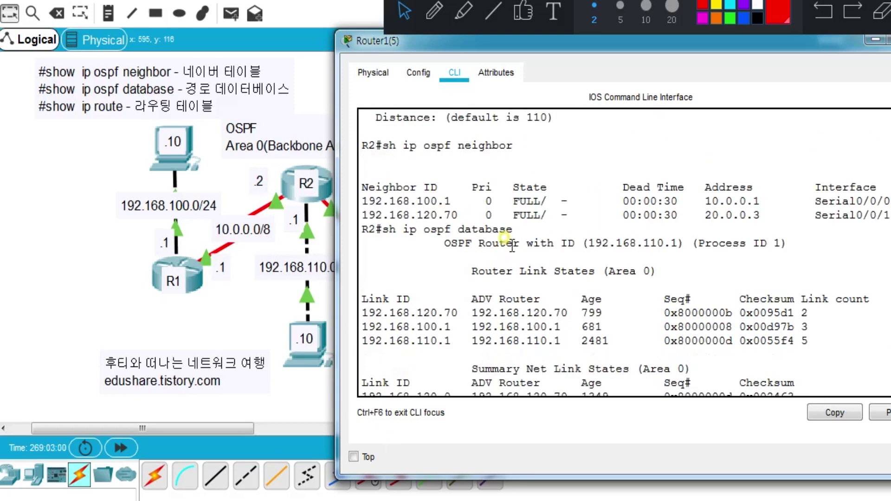
scroll(513, 245, "up", 1)
scroll(512, 246, "down", 2)
scroll(488, 211, "down", 1)
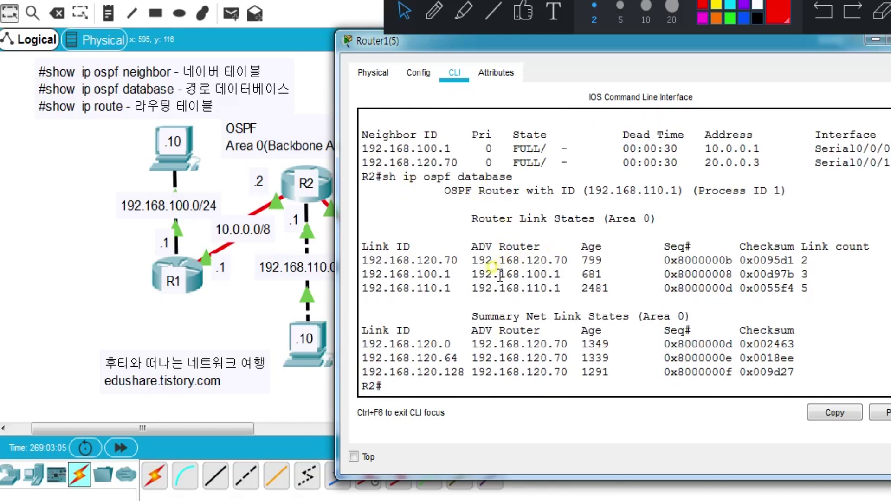
left_click(435, 16)
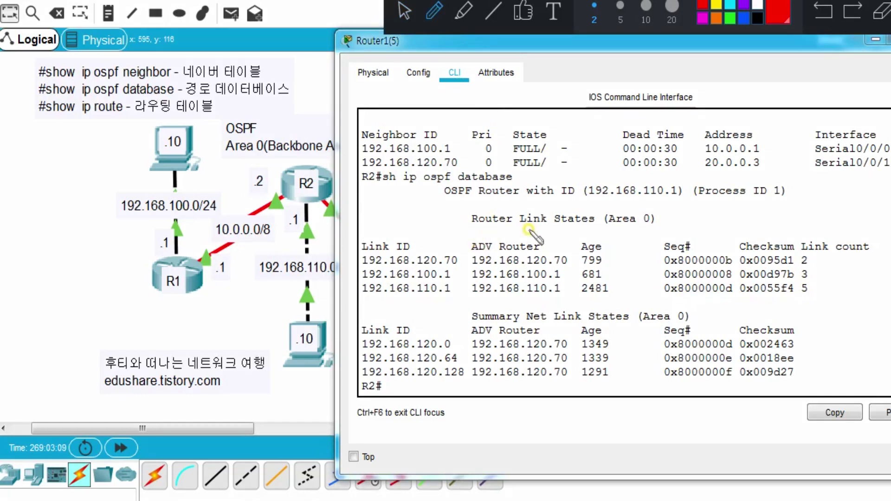
left_click_drag(516, 227, 594, 226)
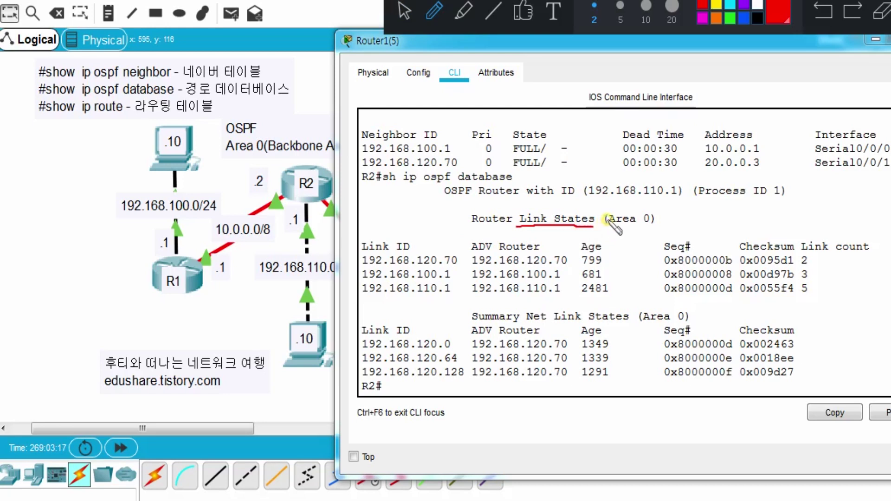
mouse_move(800, 188)
left_mouse_down()
mouse_move(797, 204)
mouse_move(810, 199)
mouse_move(808, 208)
mouse_move(828, 178)
mouse_move(835, 216)
mouse_move(836, 196)
left_mouse_up()
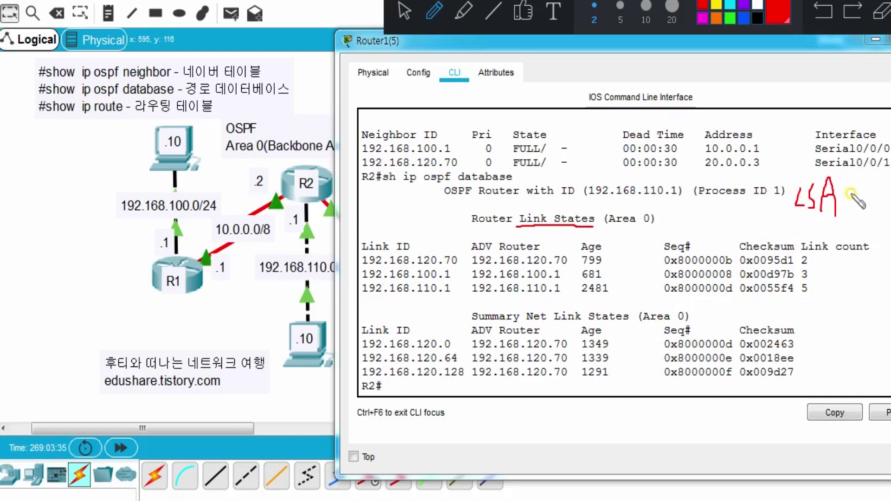
mouse_move(851, 189)
left_mouse_down()
mouse_move(869, 190)
mouse_move(871, 204)
mouse_move(882, 199)
mouse_move(868, 225)
left_mouse_up()
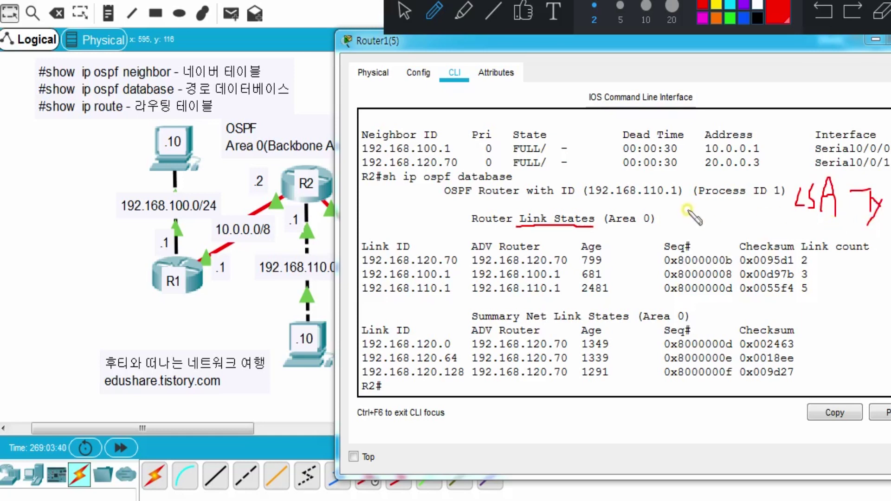
- Write the LSA type ranges 1~11 and 1~5, 7 plus a circled 6, and circle 1~5, 7
mouse_move(685, 210)
left_mouse_down()
mouse_move(681, 224)
mouse_move(703, 214)
mouse_move(738, 229)
left_mouse_up()
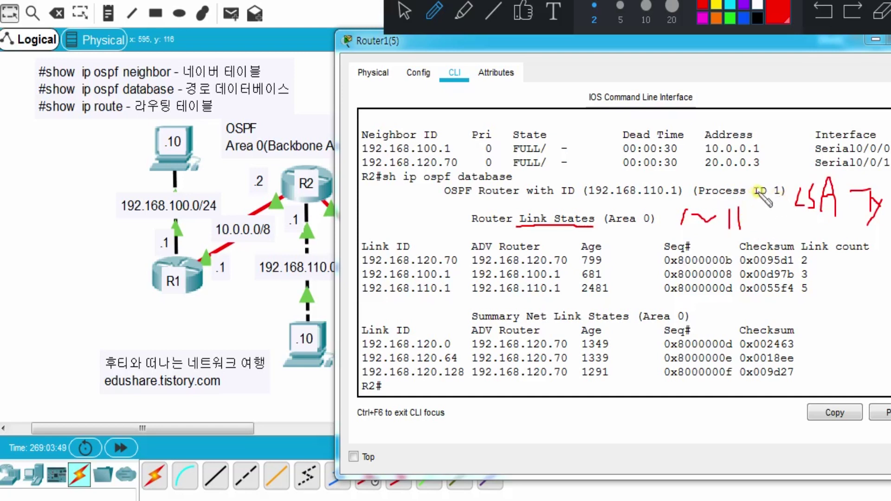
mouse_move(761, 221)
left_mouse_down()
mouse_move(772, 235)
mouse_move(797, 232)
mouse_move(807, 246)
mouse_move(810, 228)
mouse_move(843, 242)
mouse_move(857, 223)
mouse_move(853, 254)
left_mouse_up()
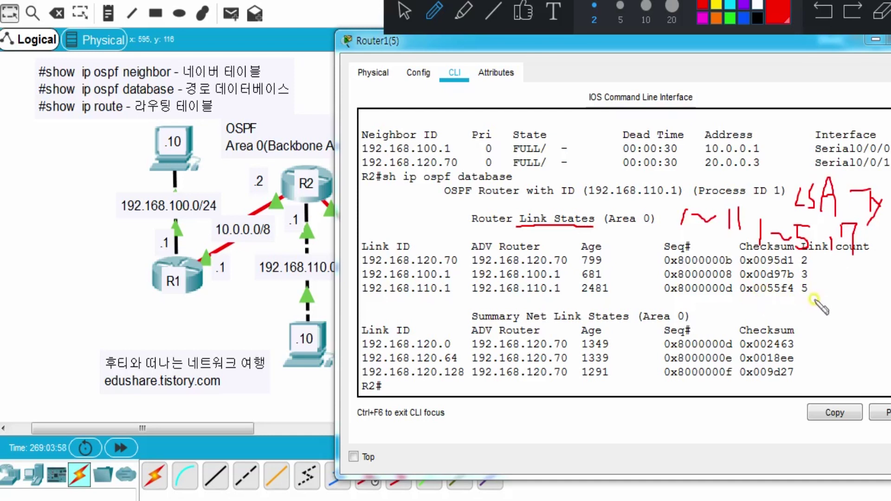
mouse_move(815, 301)
left_mouse_down()
mouse_move(800, 318)
mouse_move(810, 326)
mouse_move(801, 322)
mouse_move(811, 316)
mouse_move(806, 338)
mouse_move(802, 301)
mouse_move(835, 302)
mouse_move(822, 328)
mouse_move(858, 317)
left_mouse_up()
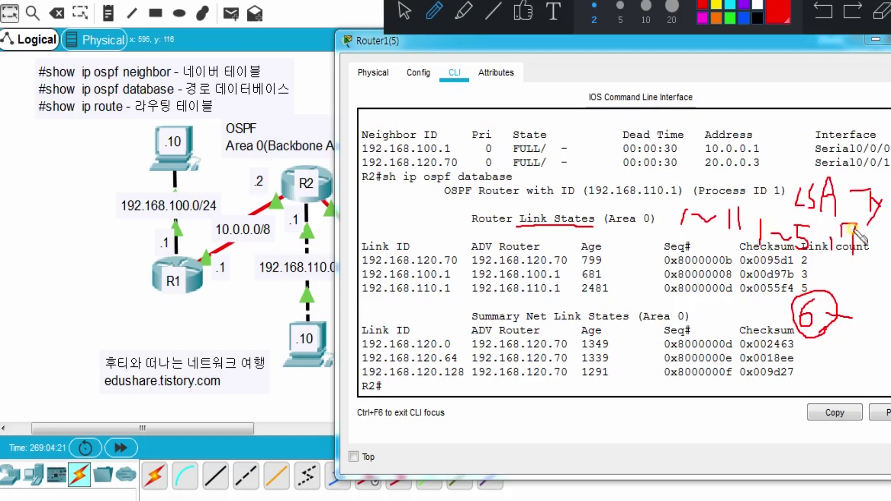
mouse_move(854, 217)
left_mouse_down()
mouse_move(763, 217)
mouse_move(753, 261)
mouse_move(838, 263)
mouse_move(875, 246)
mouse_move(869, 221)
mouse_move(854, 211)
left_mouse_up()
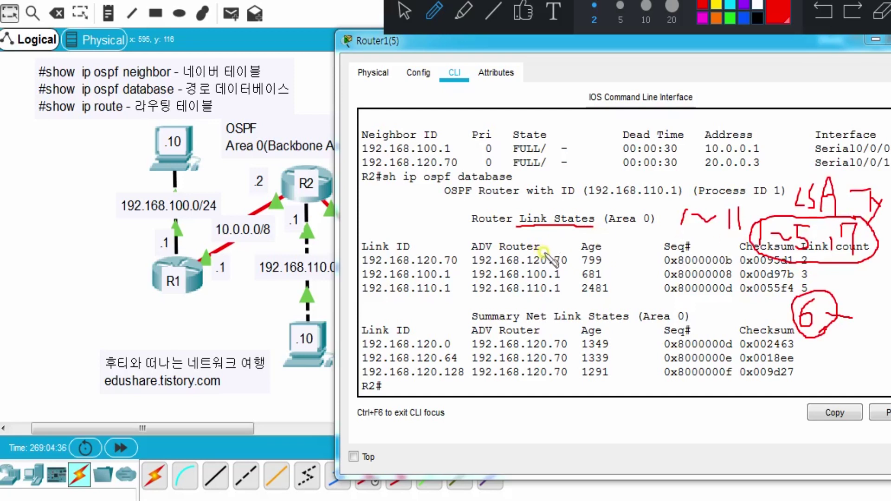
- Underline Router and Summary, circle ADV Router and Net, write a circled DR, and bracket both link state tables beside the Age column
mouse_move(544, 253)
left_mouse_down()
mouse_move(483, 247)
mouse_move(534, 225)
mouse_move(544, 253)
left_mouse_up()
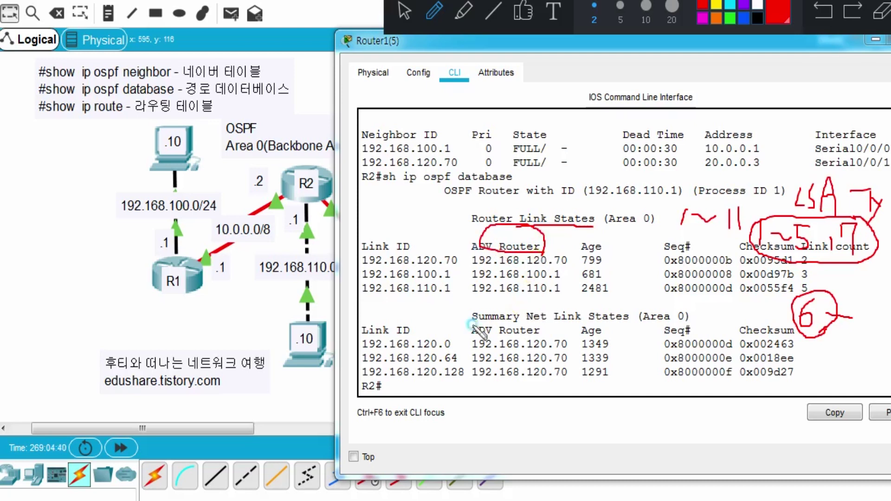
mouse_move(471, 320)
left_mouse_down()
mouse_move(547, 325)
mouse_move(541, 299)
mouse_move(517, 315)
mouse_move(525, 327)
left_mouse_up()
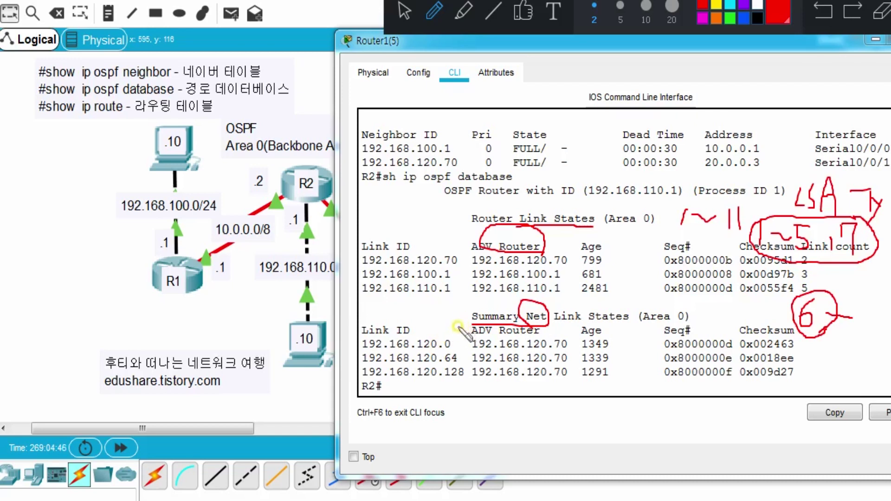
left_click_drag(419, 212, 442, 229)
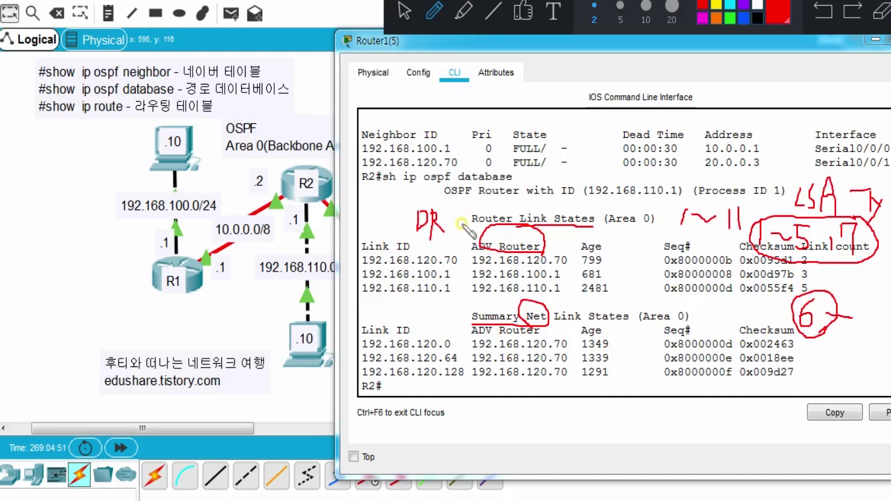
mouse_move(408, 227)
left_mouse_down()
mouse_move(434, 204)
mouse_move(443, 228)
left_mouse_up()
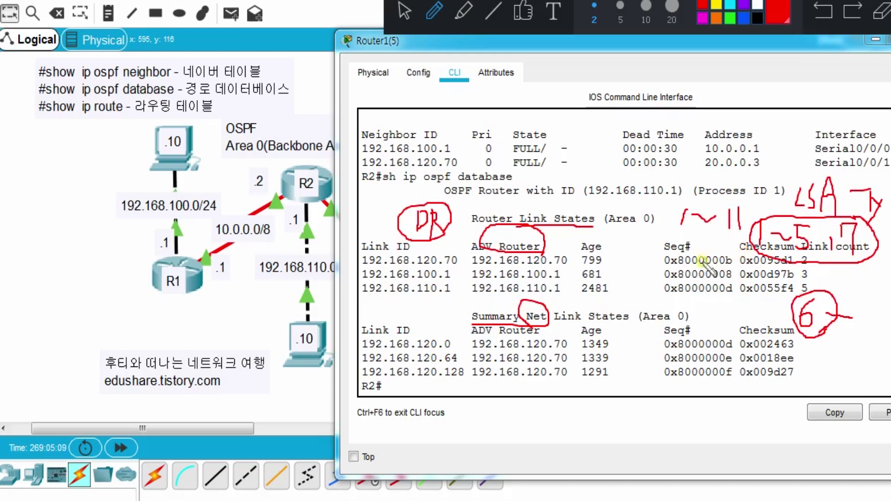
mouse_move(618, 244)
left_mouse_down()
mouse_move(651, 286)
mouse_move(641, 361)
left_mouse_up()
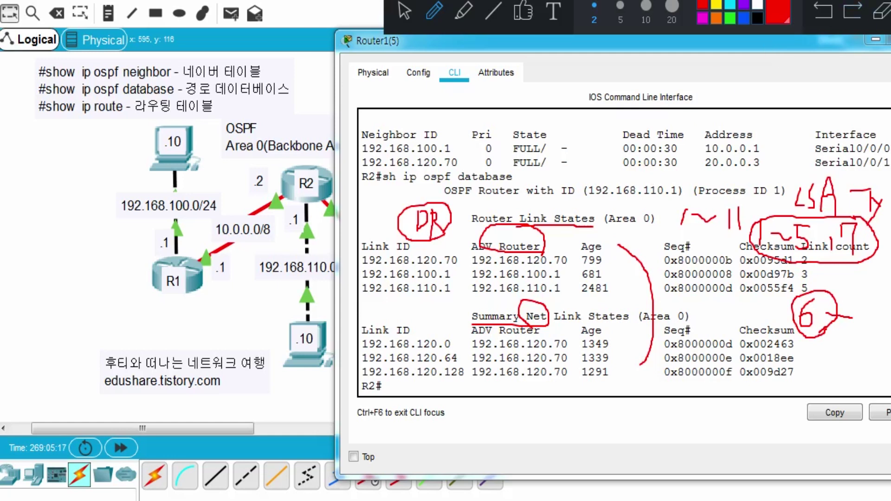
- Clear the annotations, run sh ip route on R2, and briefly highlight the listed route entries
left_click(879, 11)
left_click(405, 11)
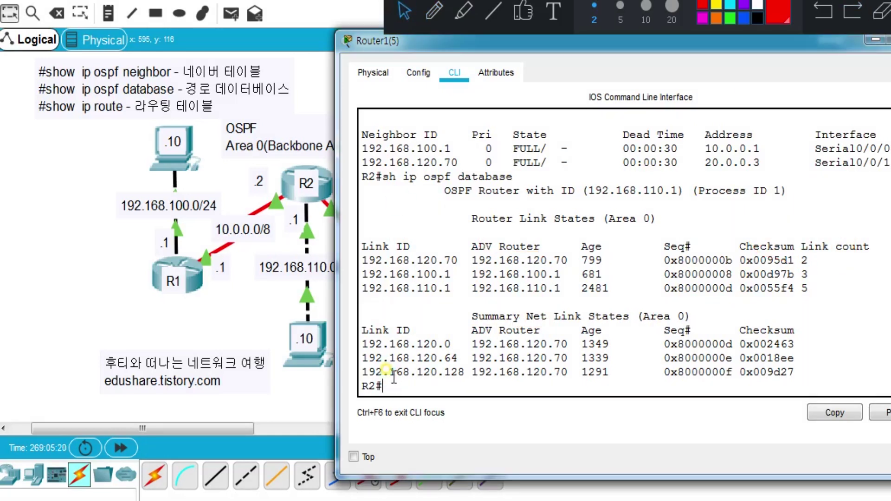
type("sh ip route")
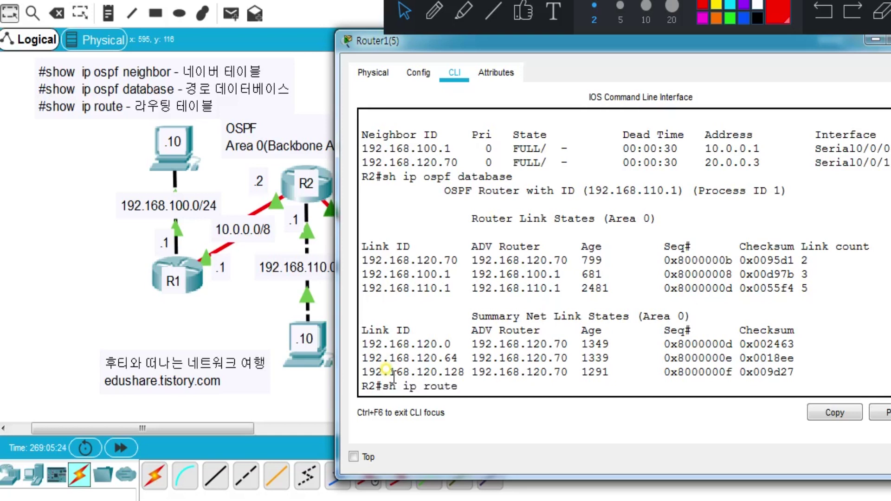
key("Return")
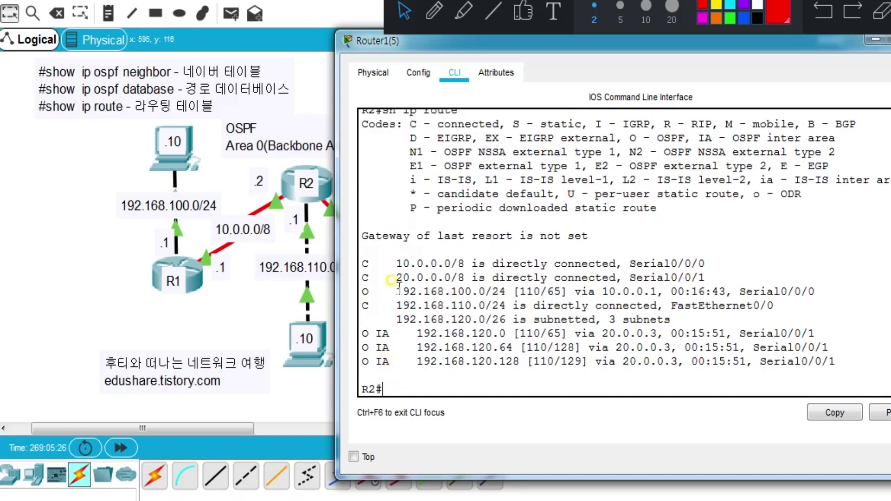
left_click_drag(409, 264, 843, 360)
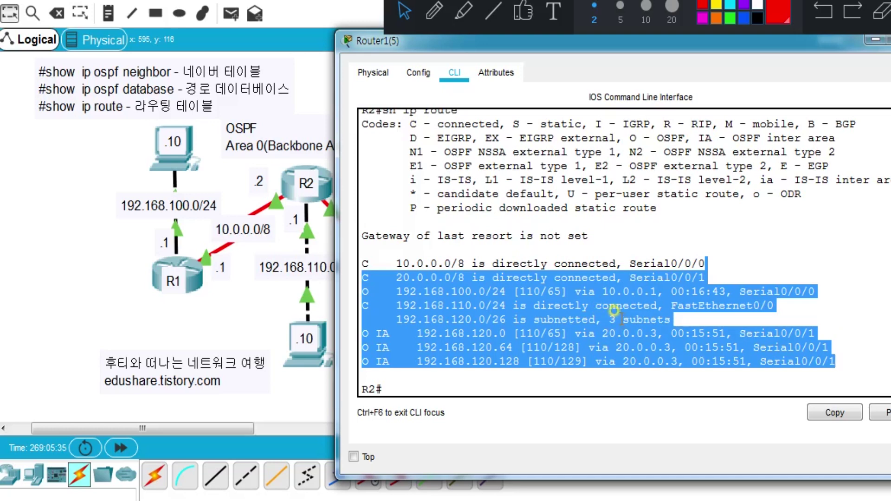
left_click(553, 262)
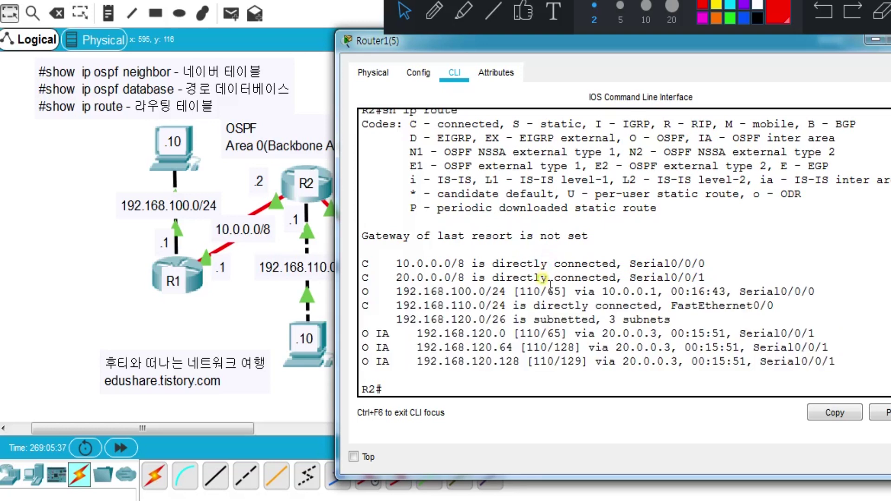
- Review the earlier database, neighbor and routing protocol outputs in R2's console
scroll(551, 284, "up", 4)
scroll(551, 284, "up", 5)
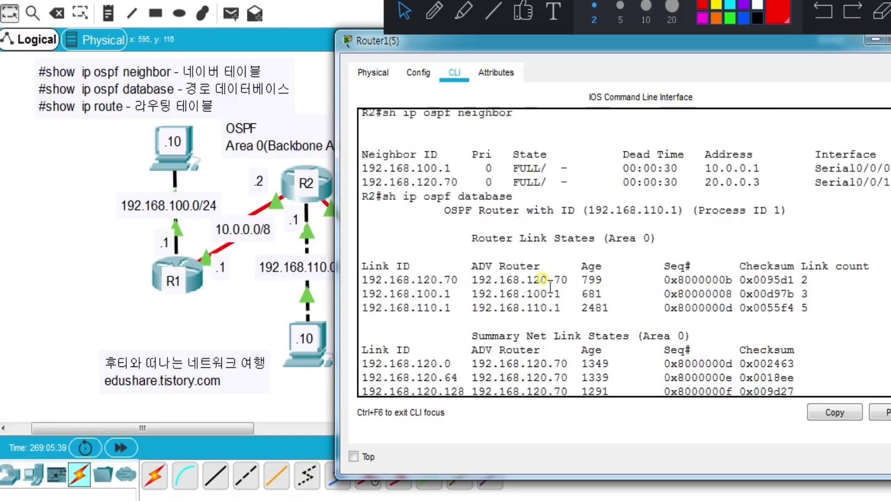
scroll(550, 284, "up", 7)
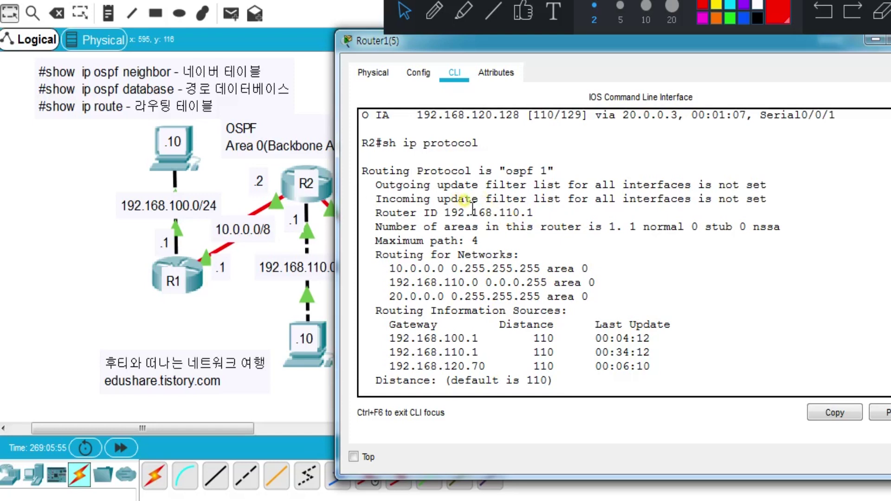
scroll(473, 208, "up", 10)
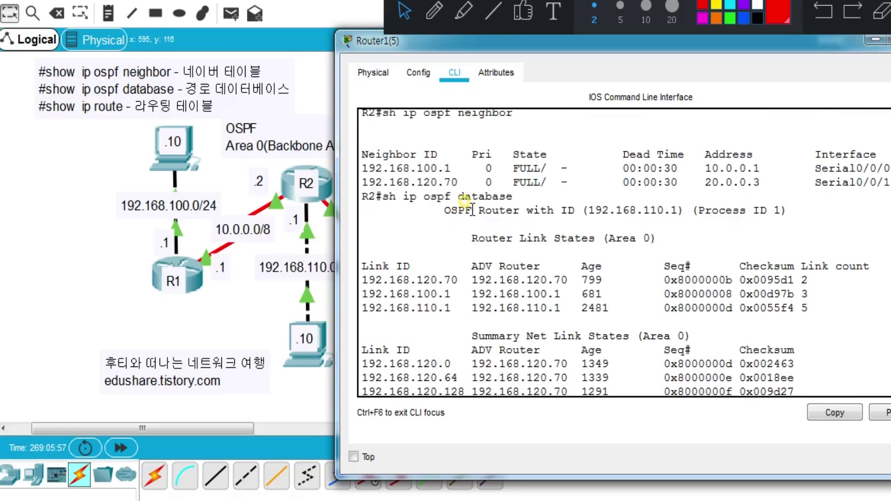
- Recheck the neighbor table and routing information sources in R2's console, and return to the routing table
scroll(472, 210, "up", 5)
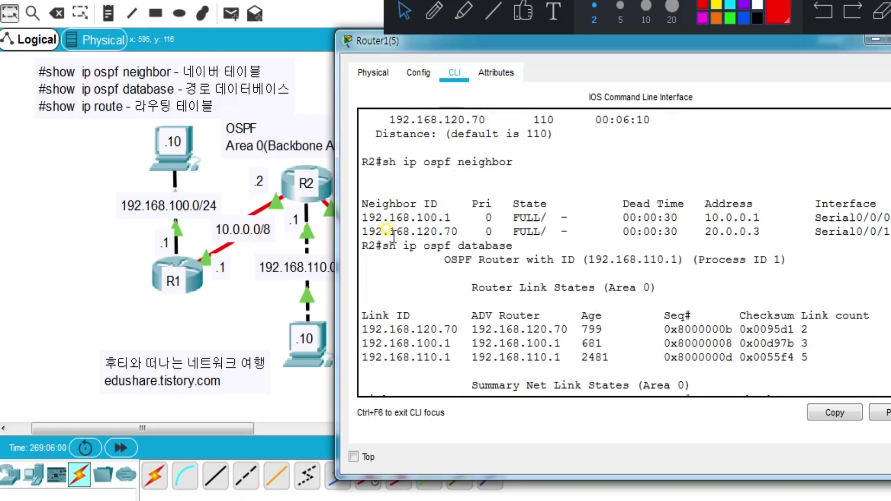
scroll(392, 237, "down", 4)
scroll(394, 237, "up", 3)
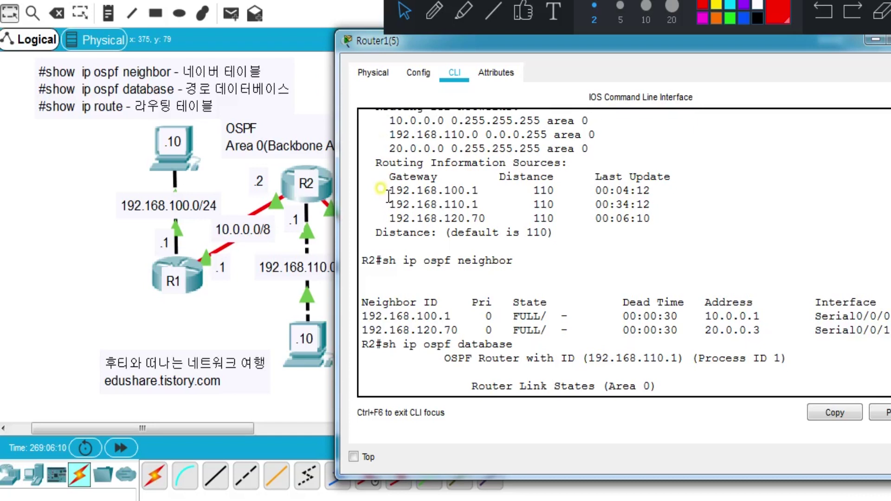
scroll(485, 241, "down", 12)
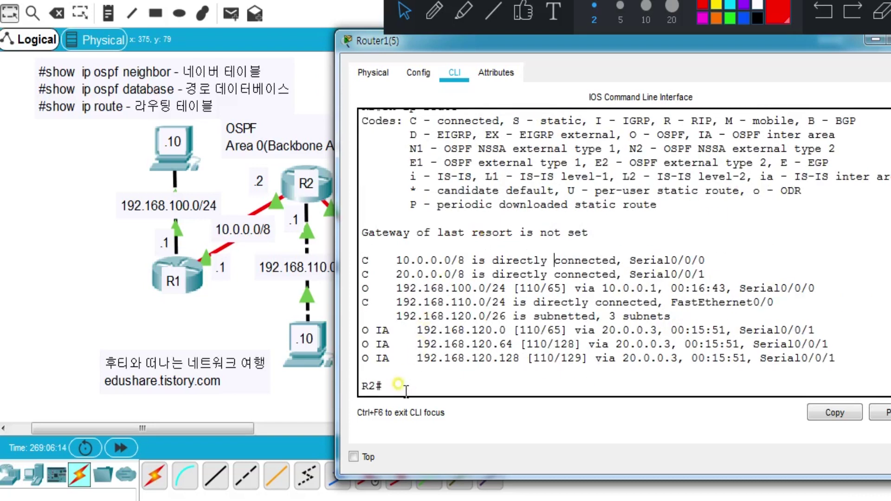
- Underline 테이블, 데이터베이스 and 라우팅 테이블 in the show command notes with the pen, and minimize R2's console window
left_click(433, 12)
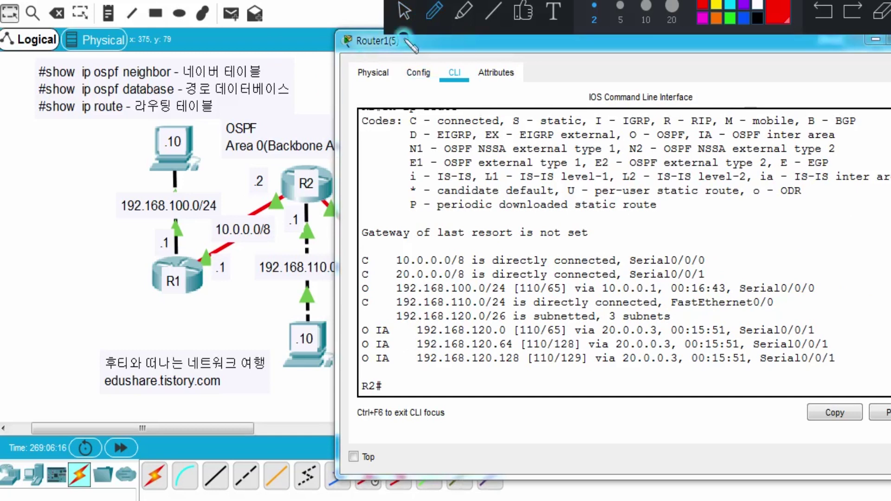
mouse_move(220, 81)
left_mouse_down()
mouse_move(260, 78)
mouse_move(289, 99)
left_mouse_up()
left_click_drag(187, 121, 140, 118)
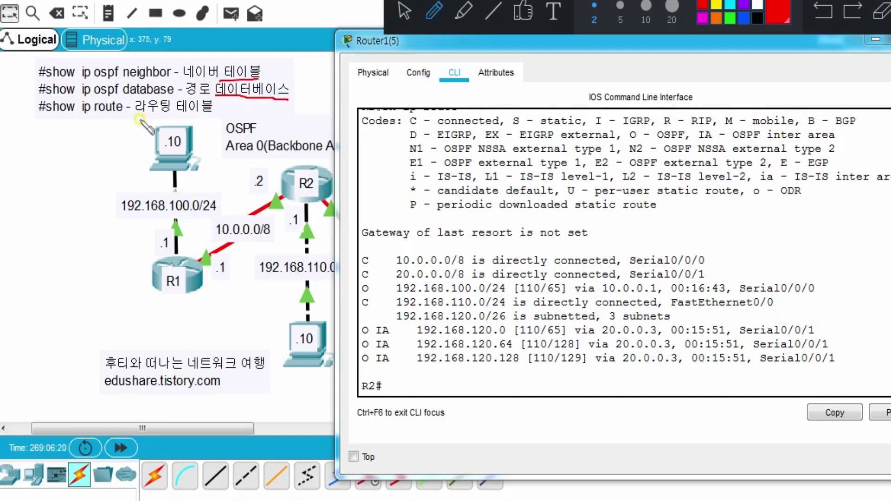
left_click_drag(207, 123, 216, 121)
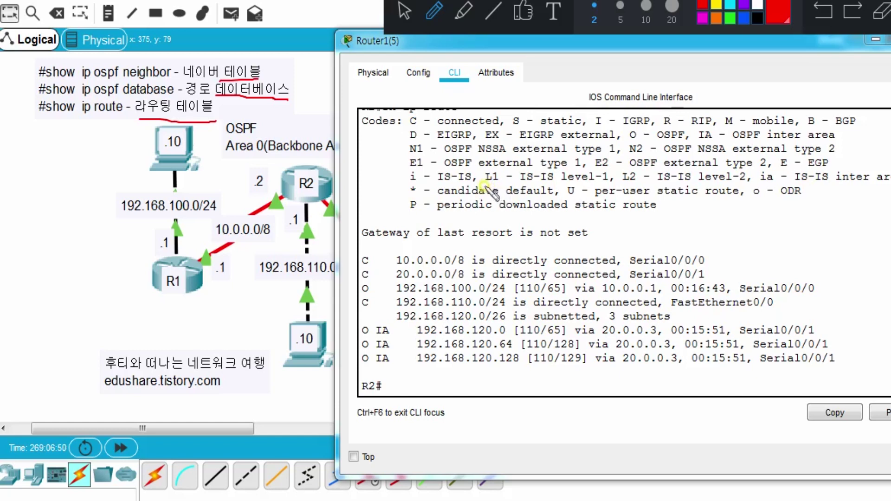
left_click(403, 13)
left_click(875, 41)
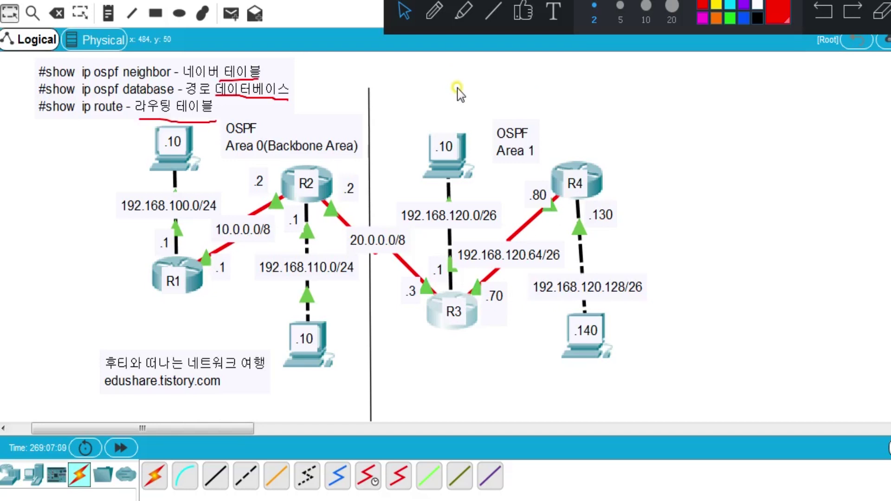
- Bracket the three show command notes in red and underline edushare.tistory.com below the topology
left_click(434, 13)
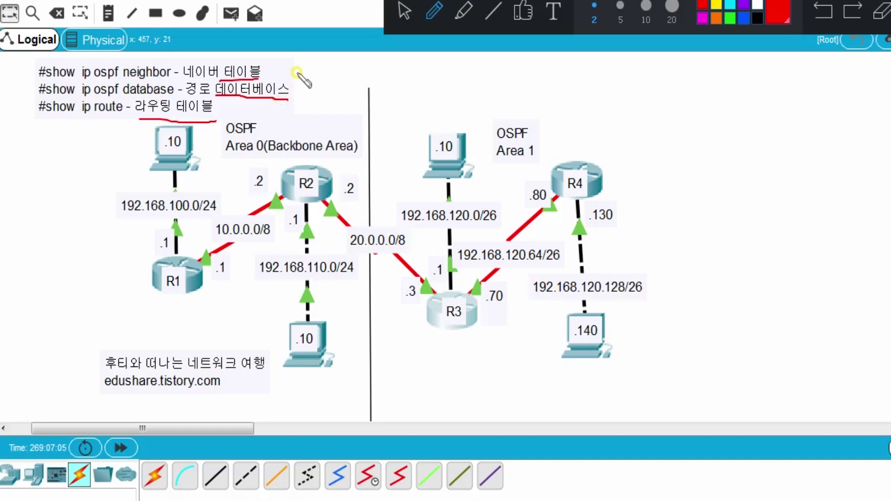
mouse_move(299, 68)
left_mouse_down()
mouse_move(323, 110)
mouse_move(298, 124)
mouse_move(320, 97)
left_mouse_up()
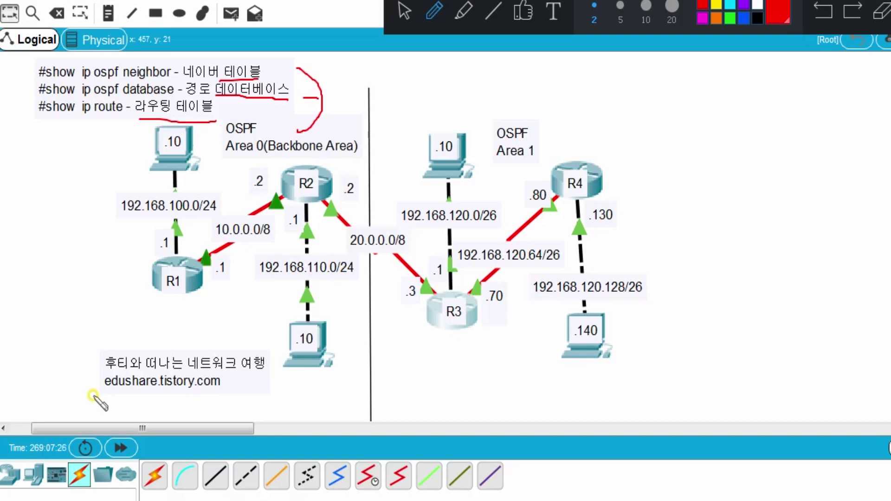
left_click_drag(97, 392, 225, 394)
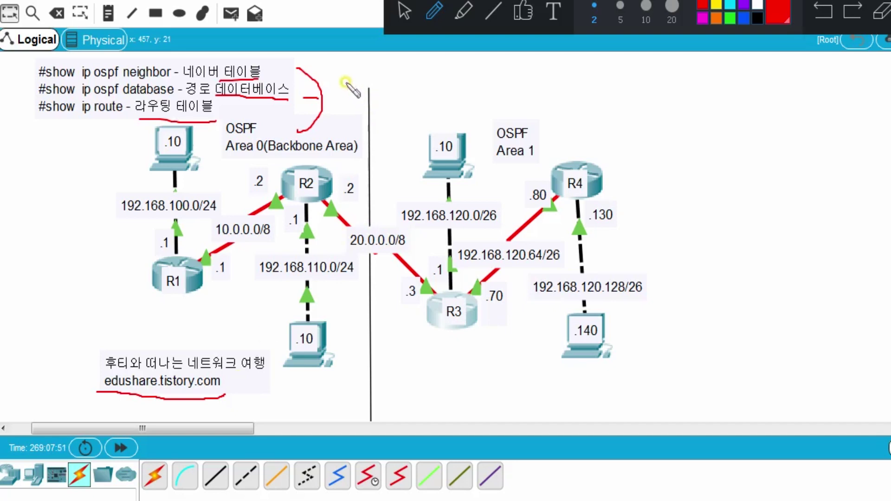
- Write 10 and 20 on either side of the area divider, join them with an arc and cross it out
mouse_move(344, 78)
left_mouse_down()
mouse_move(347, 93)
mouse_move(348, 83)
left_mouse_up()
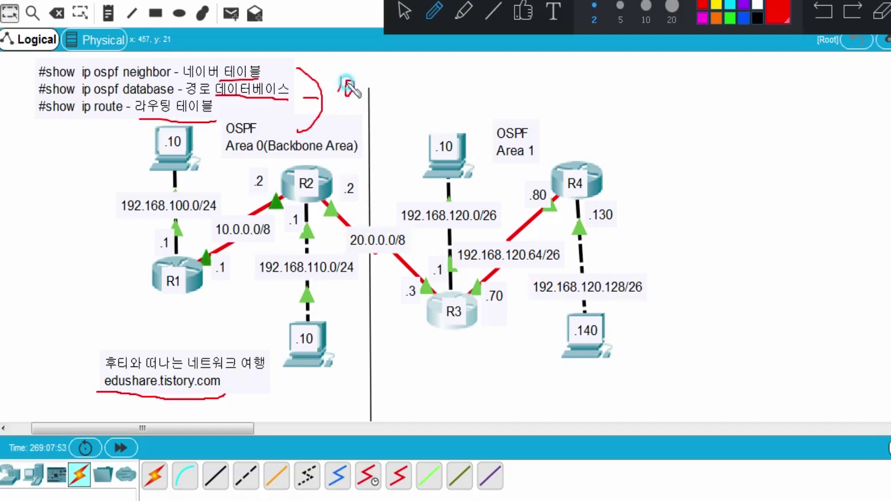
mouse_move(448, 82)
left_mouse_down()
mouse_move(463, 88)
mouse_move(464, 76)
mouse_move(365, 82)
mouse_move(360, 100)
left_mouse_up()
left_click_drag(408, 62, 386, 115)
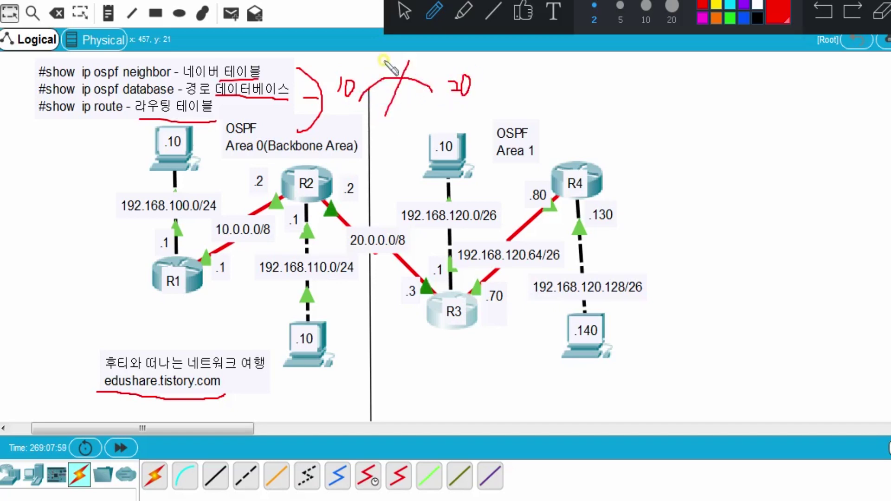
left_click_drag(383, 60, 424, 103)
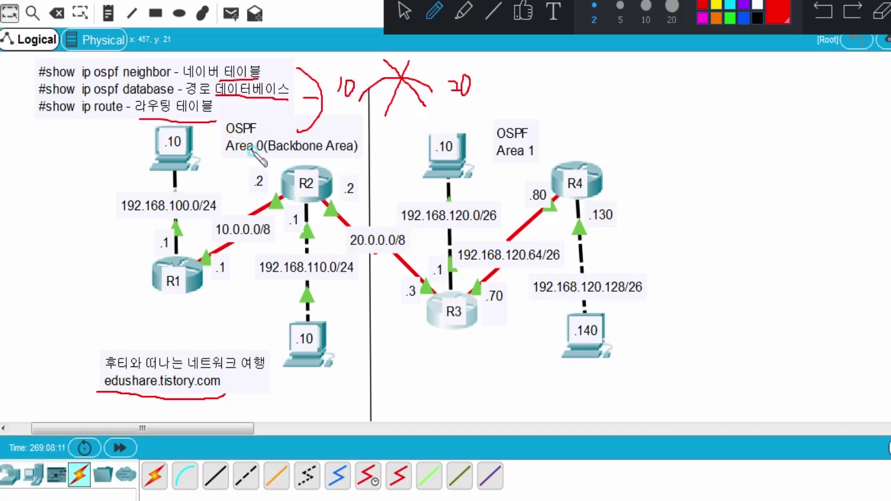
- Underline the numbers of Area 0 and Area 1, and circle the 20.0.0.0/8 label, R1's .10 PC and R4's .140 PC
left_click_drag(252, 152, 272, 149)
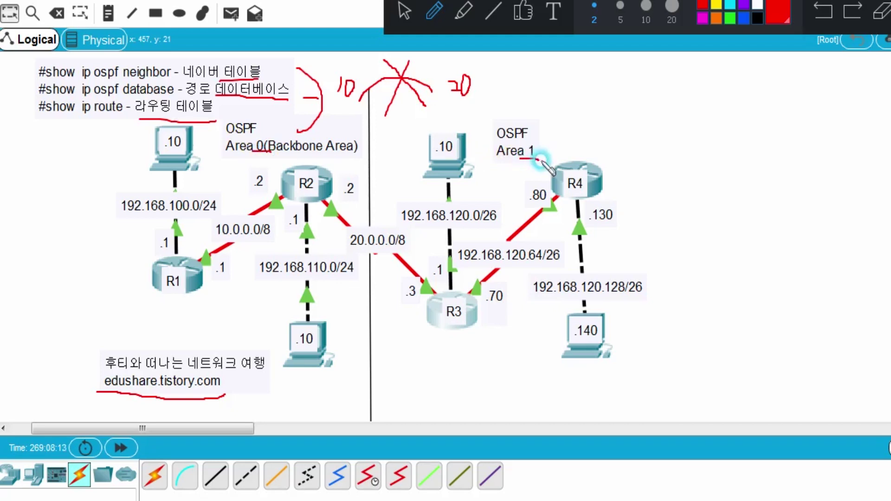
left_click_drag(520, 158, 541, 155)
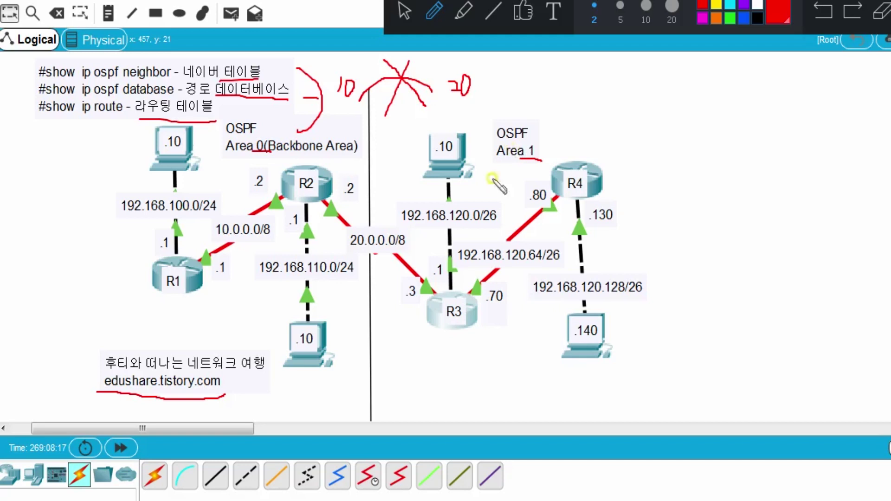
mouse_move(408, 251)
left_mouse_down()
mouse_move(339, 250)
mouse_move(385, 212)
mouse_move(420, 230)
mouse_move(411, 255)
left_mouse_up()
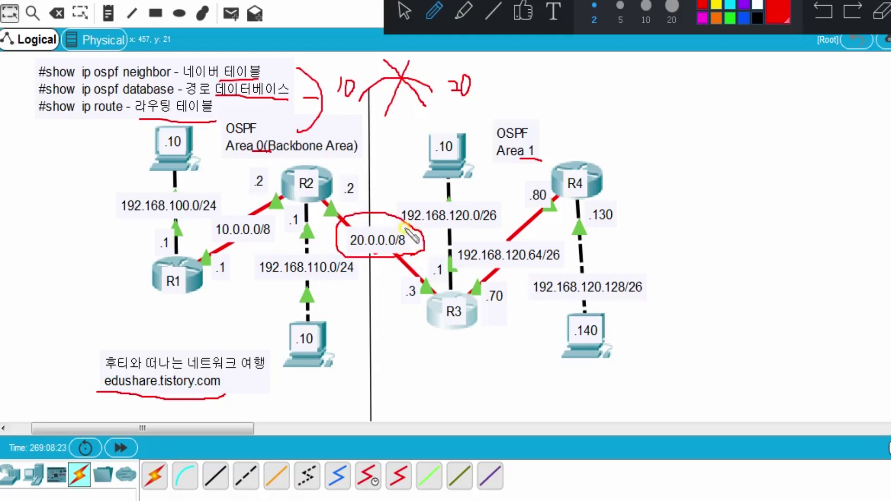
mouse_move(168, 173)
left_mouse_down()
mouse_move(133, 162)
mouse_move(188, 133)
mouse_move(198, 167)
mouse_move(168, 173)
left_mouse_up()
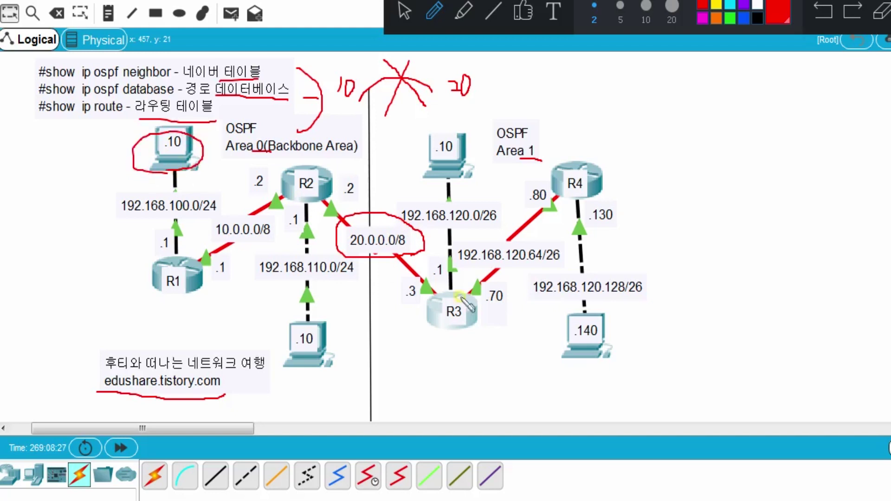
mouse_move(596, 357)
left_mouse_down()
mouse_move(561, 352)
mouse_move(580, 310)
mouse_move(622, 341)
mouse_move(597, 355)
left_mouse_up()
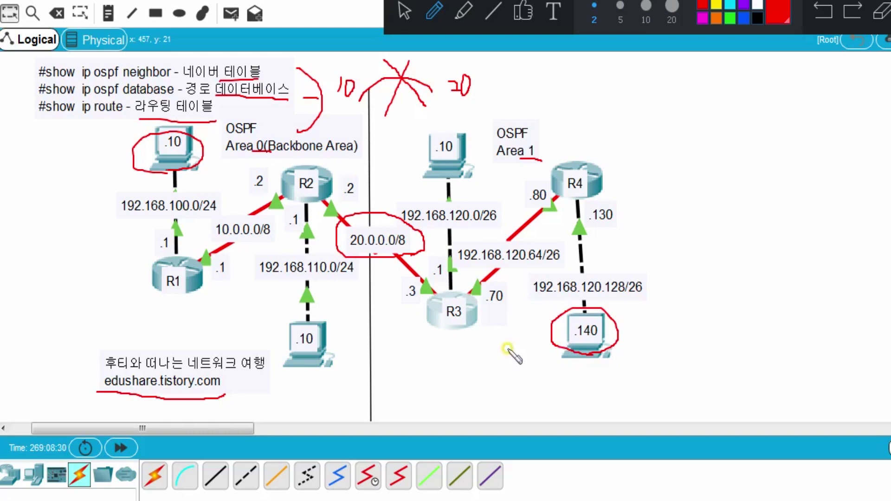